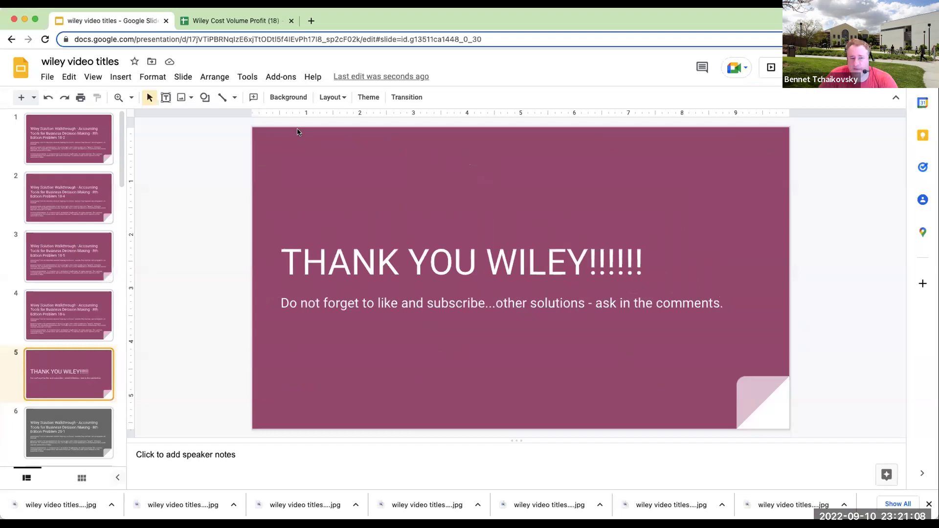
click(215, 21)
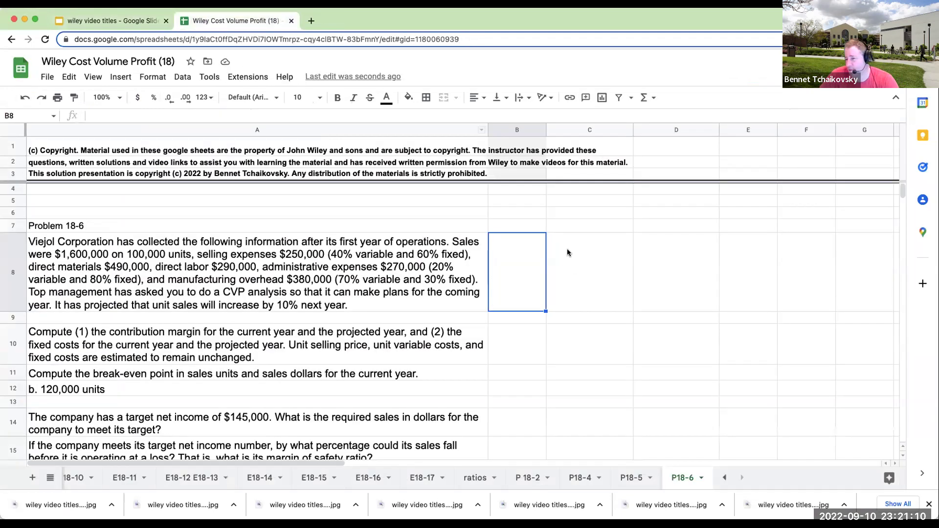
click(324, 290)
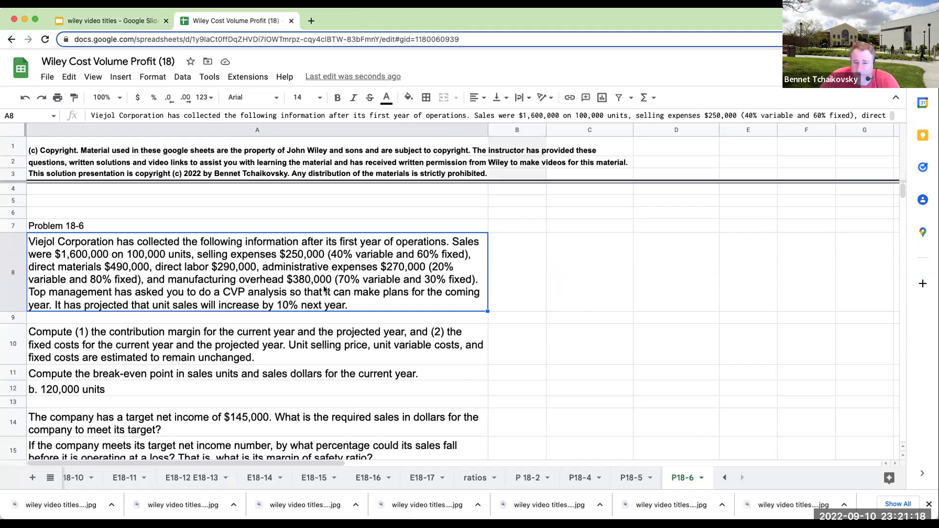
click(659, 295)
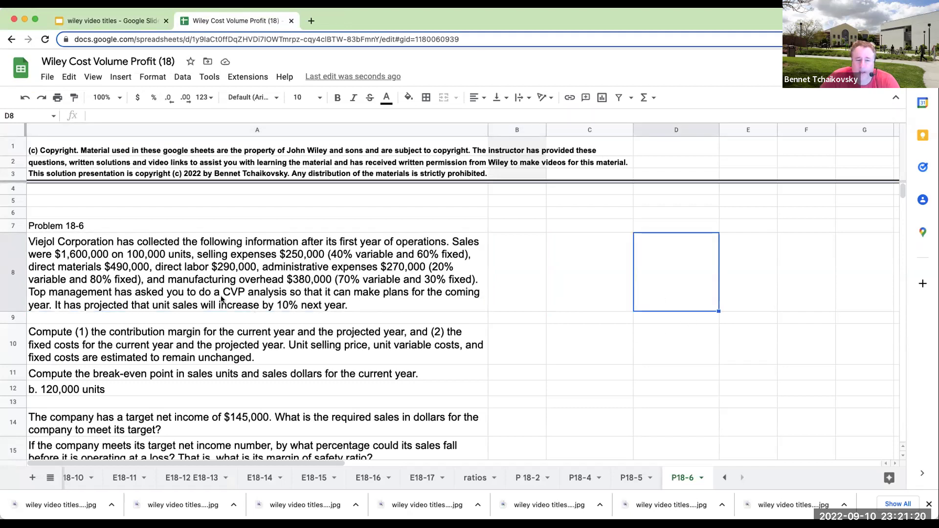
click(222, 299)
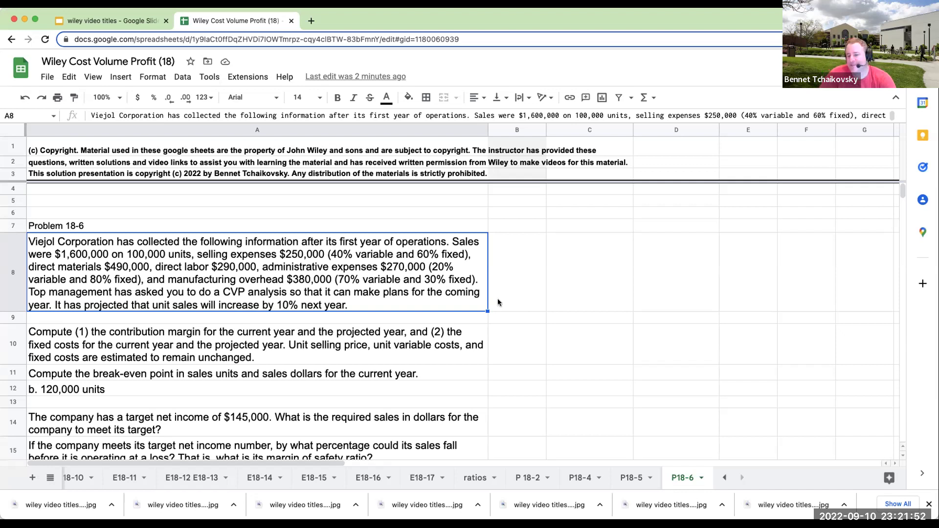
- Enter 'sales' in C8 and set the statement area C7:G29 to font size 14
click(619, 292)
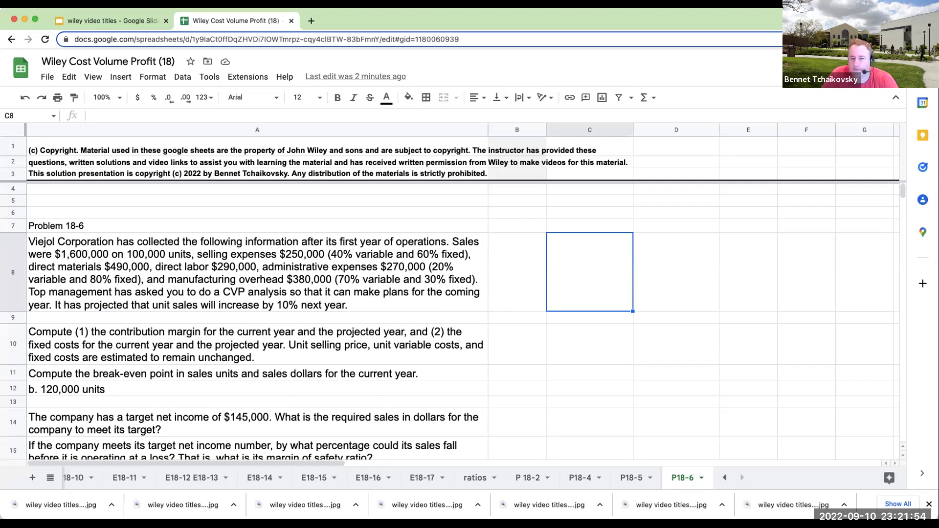
text(sales)
key(Return)
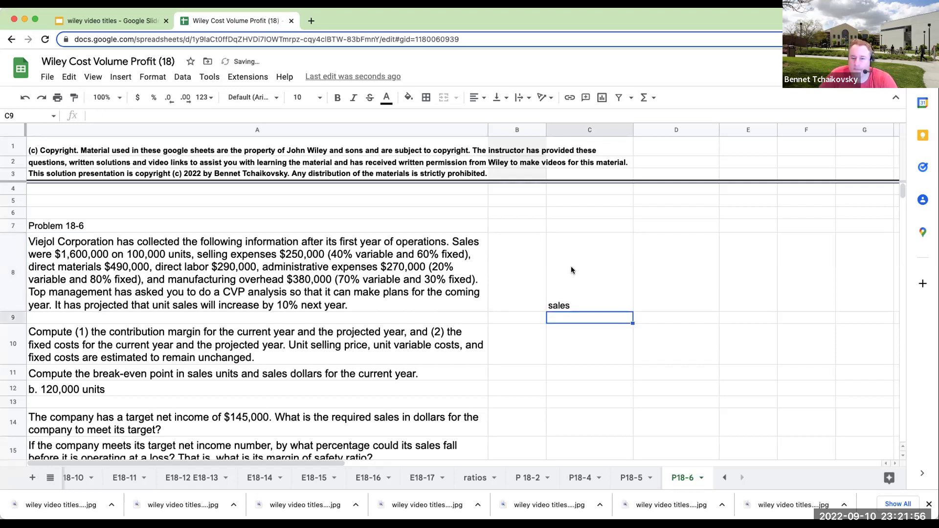
drag(582, 228, 887, 450)
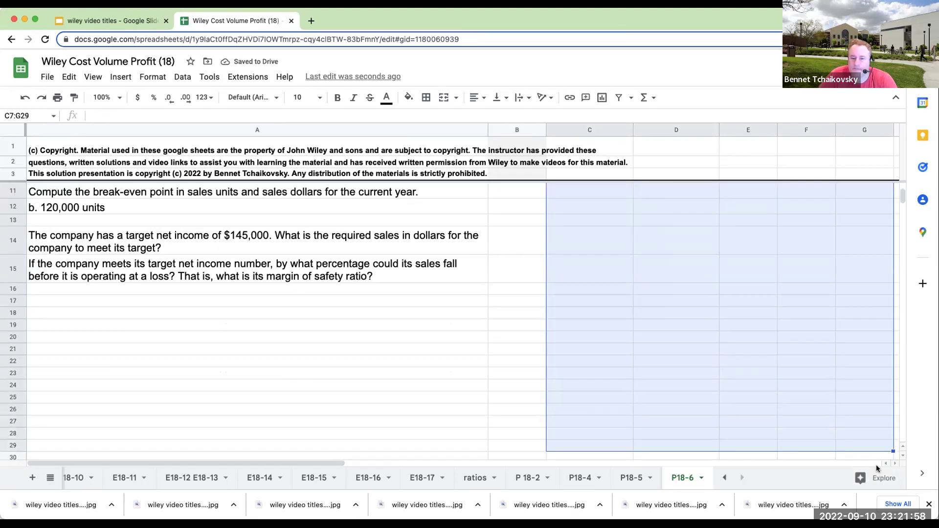
click(306, 97)
click(299, 248)
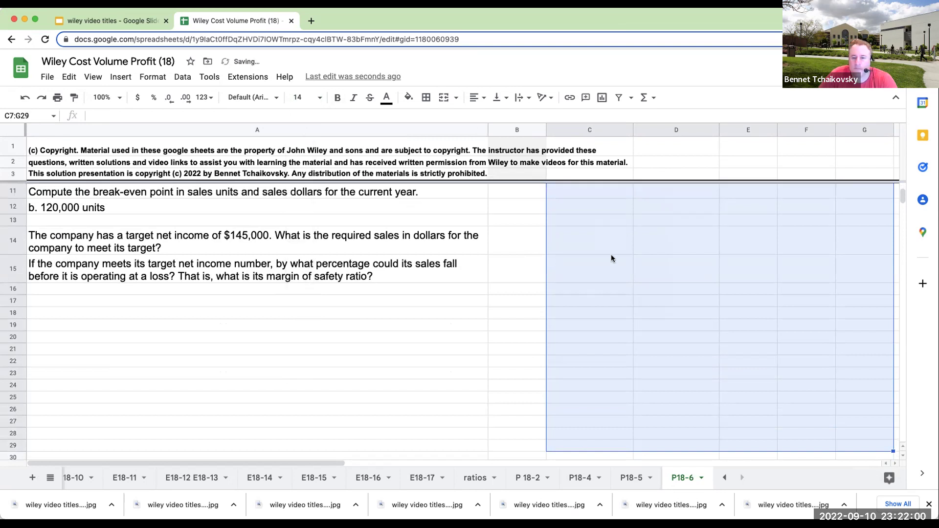
scroll(602, 293, up, 4)
- Add the labels 'less: variable costs', 'var selling exp', 'dm' and 'dl' below sales
click(591, 321)
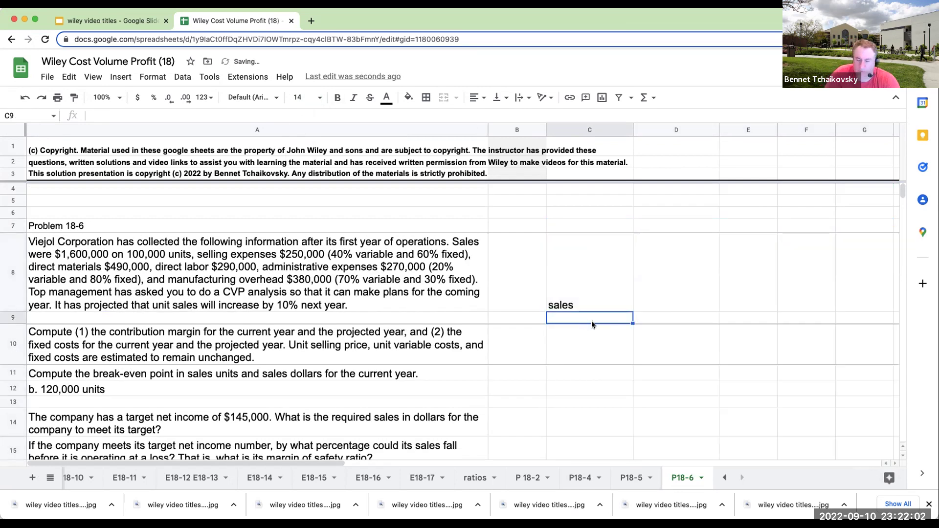
text(less: vari)
key(BackSpace)
key(BackSpace)
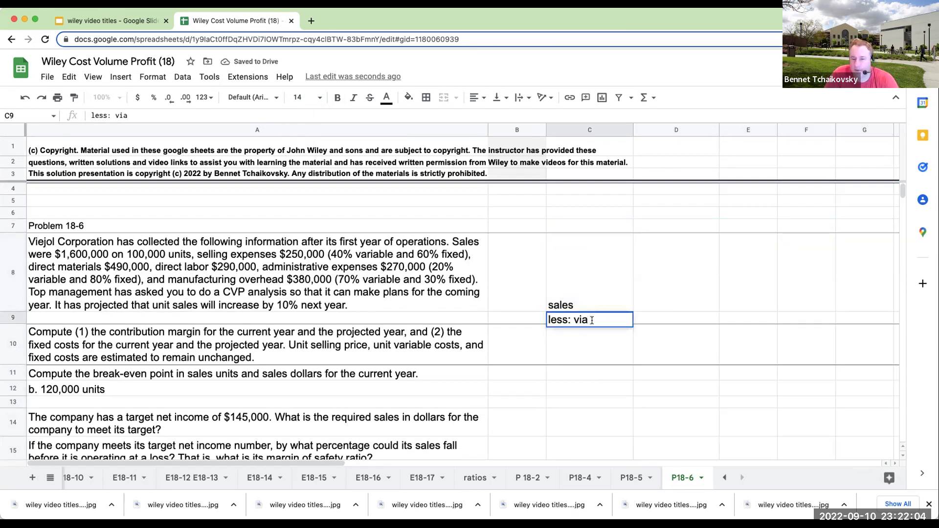
text(riable costs)
key(Return)
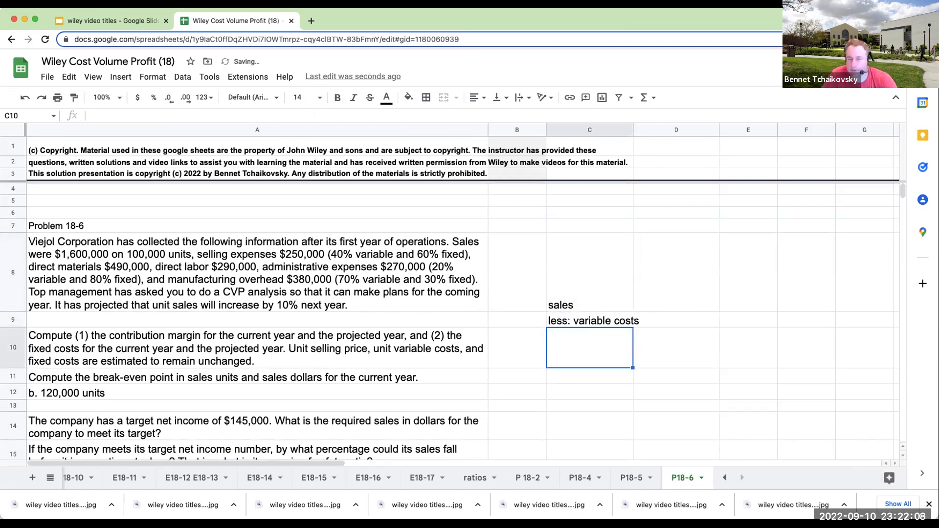
text(var selling )
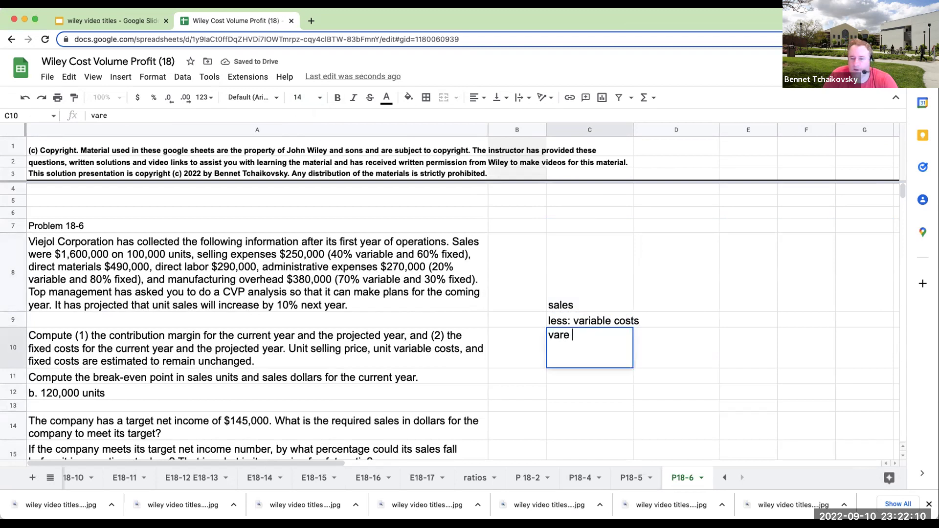
text(exp)
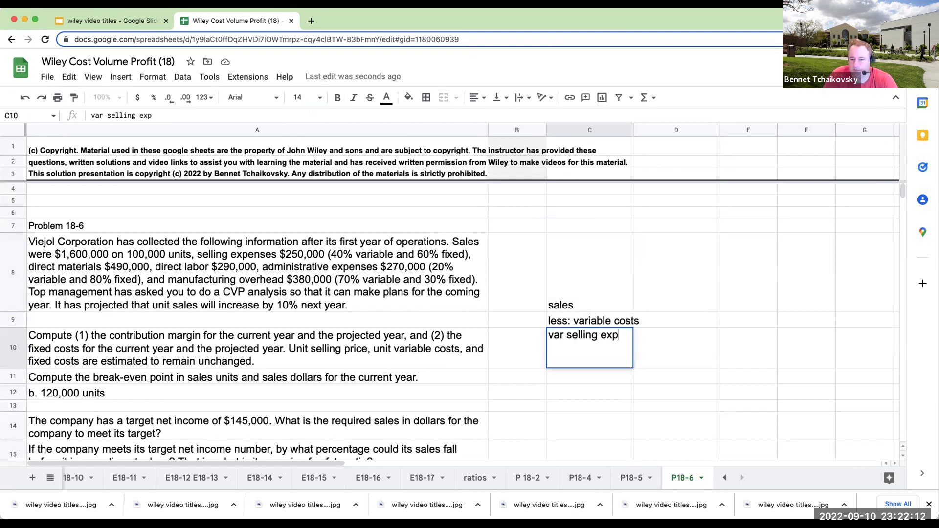
key(Return)
text(var)
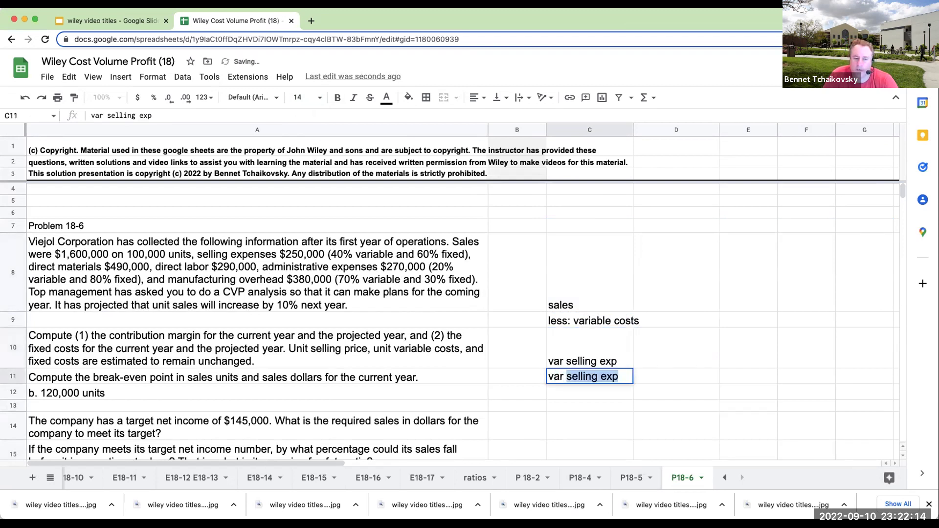
key(BackSpace)
key(BackSpace)
key(BackSpace)
key(BackSpace)
text(dm)
key(Return)
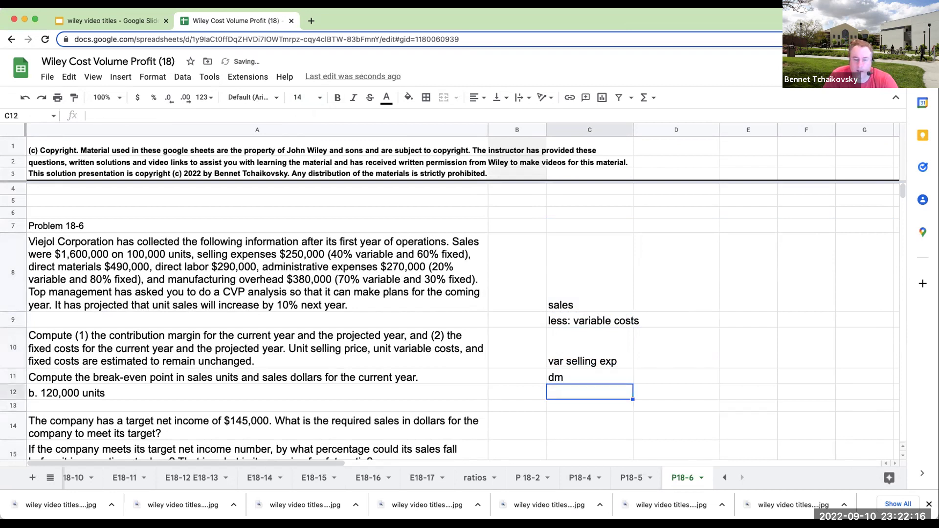
text(dl)
key(Return)
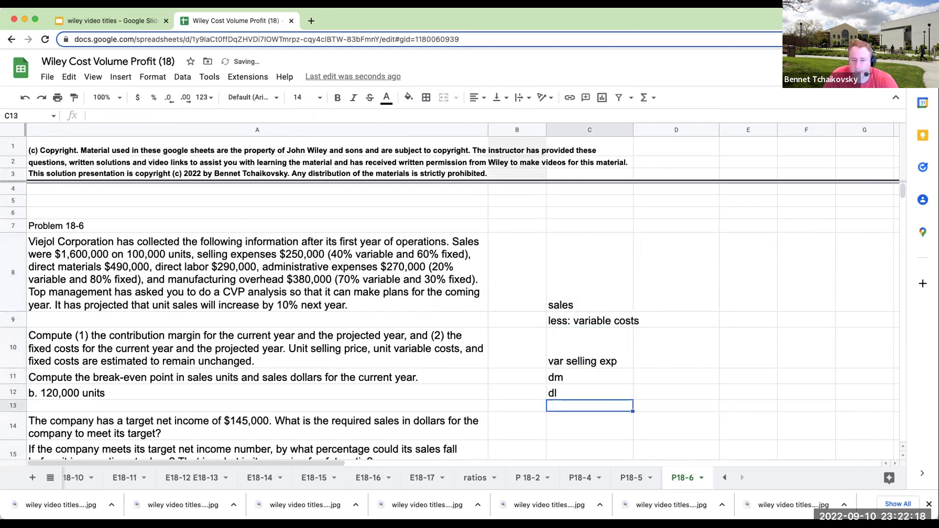
- Add the labels 'var admin', 'var mfg oh' and 'total variable costs'
text(admin)
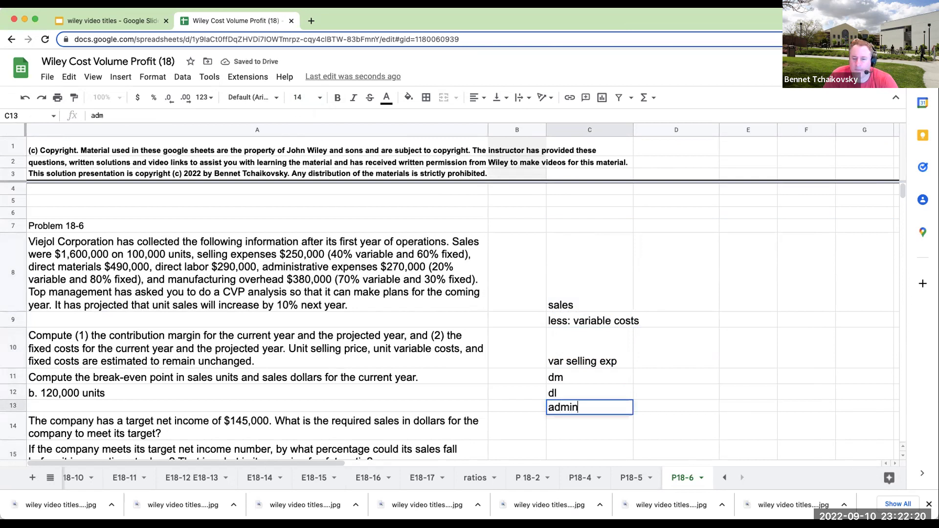
key(BackSpace)
key(BackSpace)
key(BackSpace)
key(BackSpace)
key(BackSpace)
text(var admin)
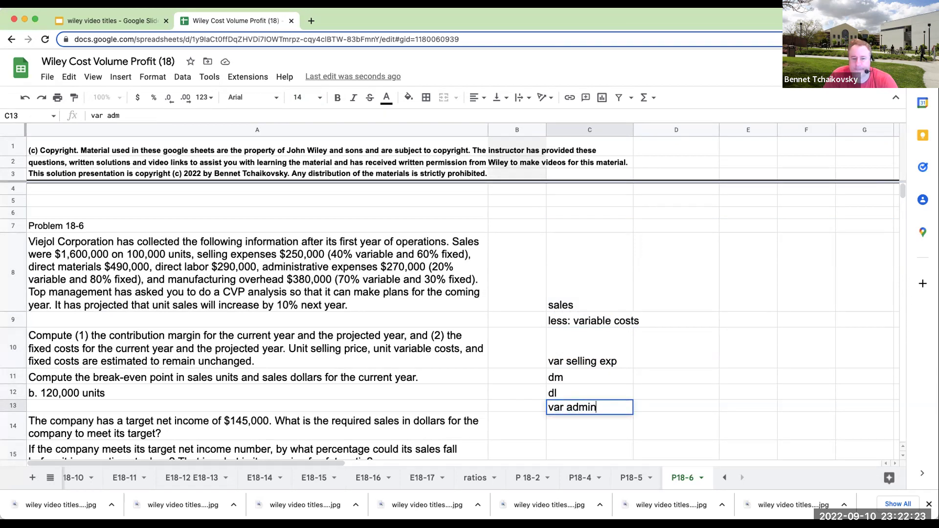
key(Return)
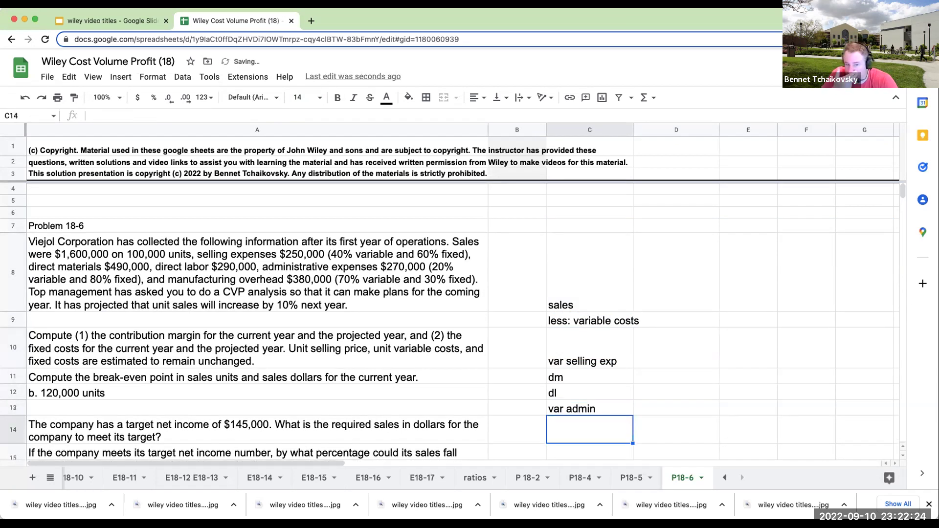
text(var)
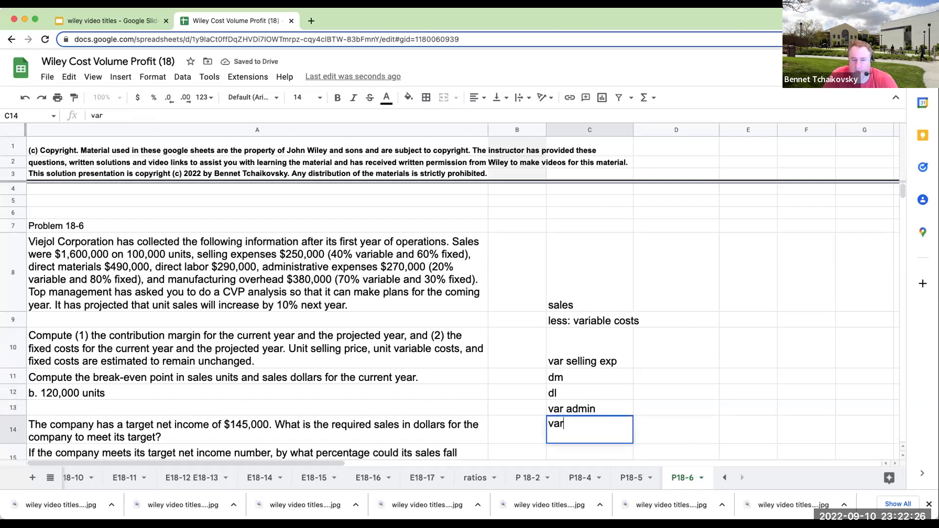
text( mfg oh)
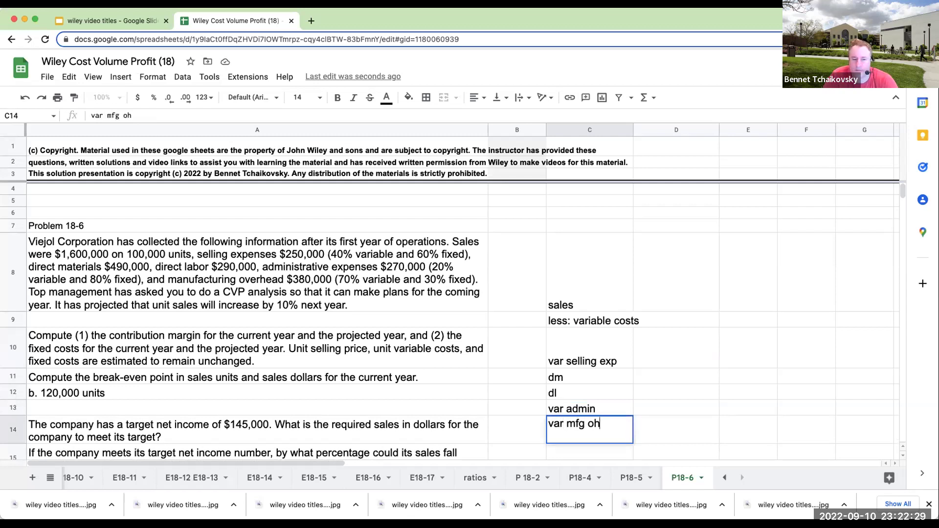
key(Return)
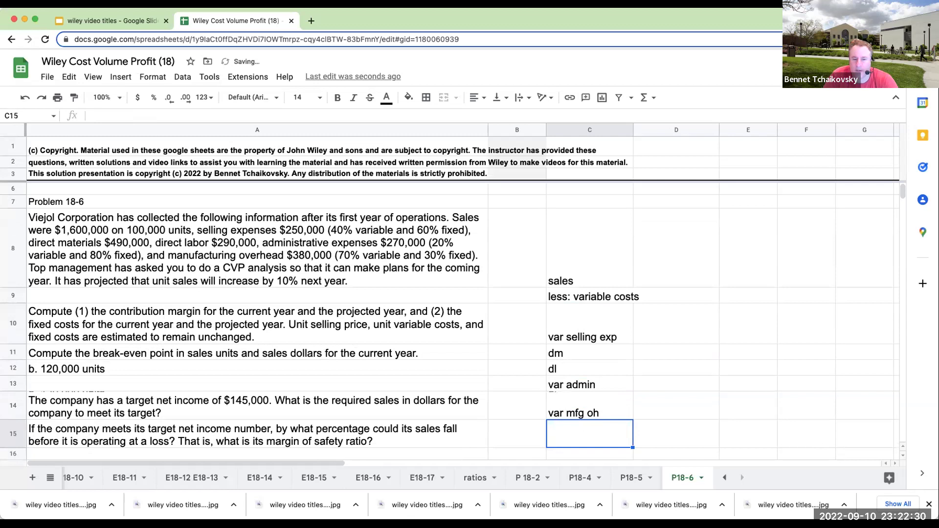
text(total variab)
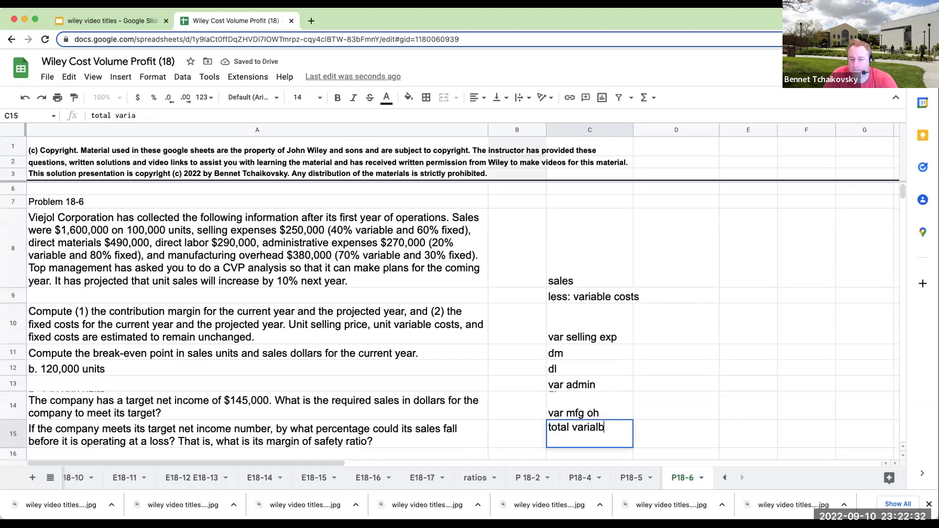
text(le costs)
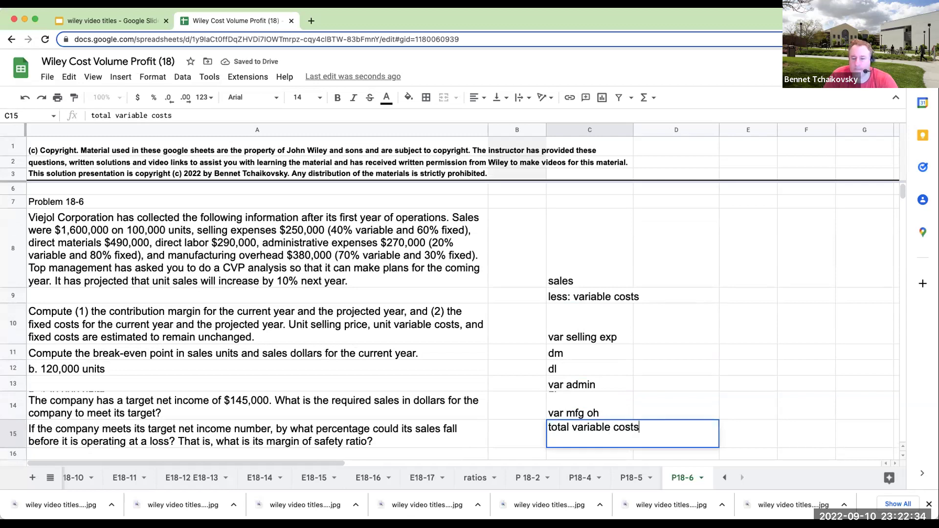
key(Return)
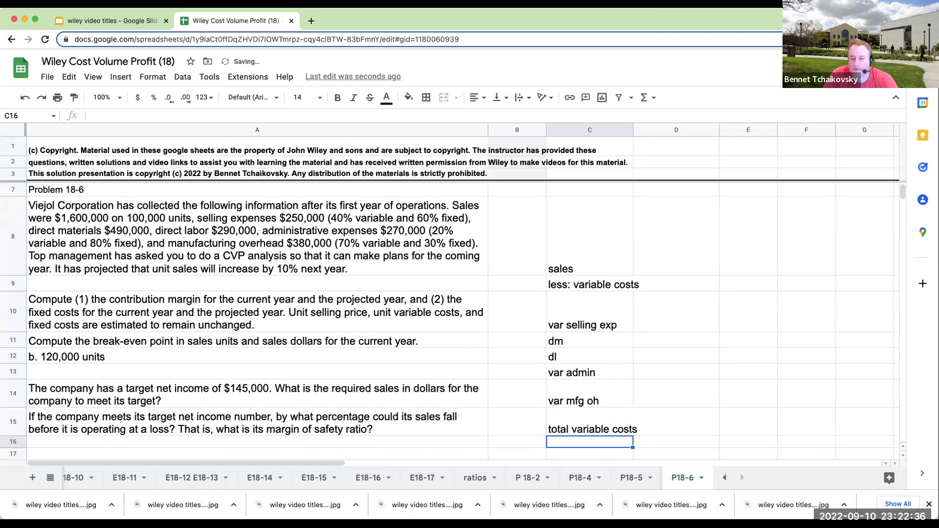
- Add a correctly spelled 'contribution margin' label in C16
text(contib)
key(BackSpace)
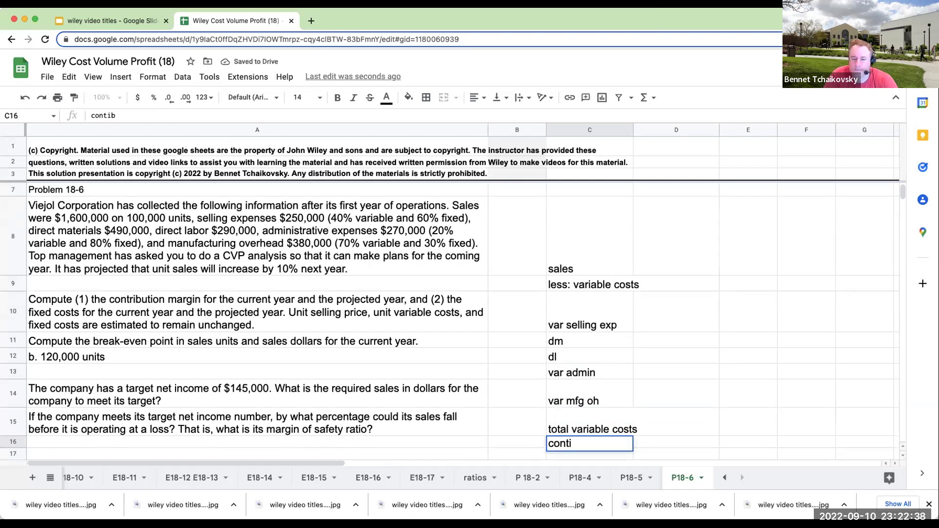
text(ribution maring)
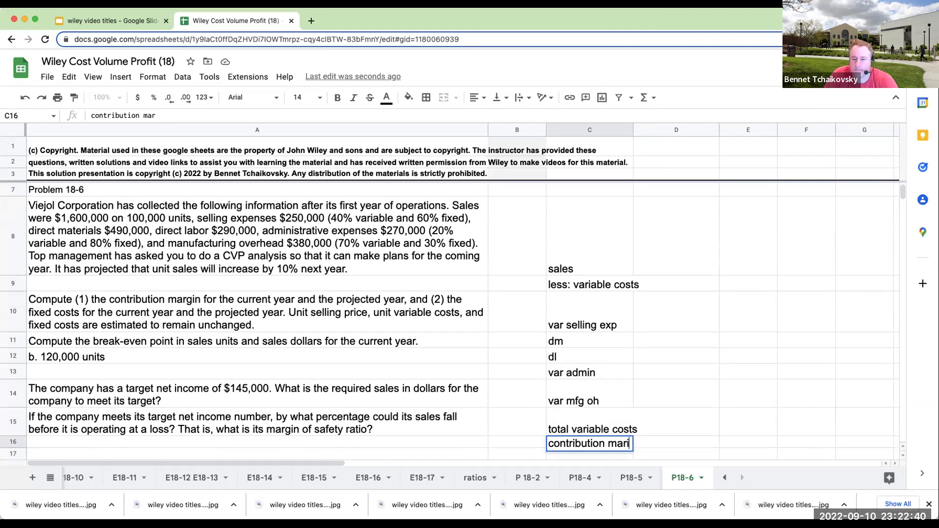
key(Return)
key(Up)
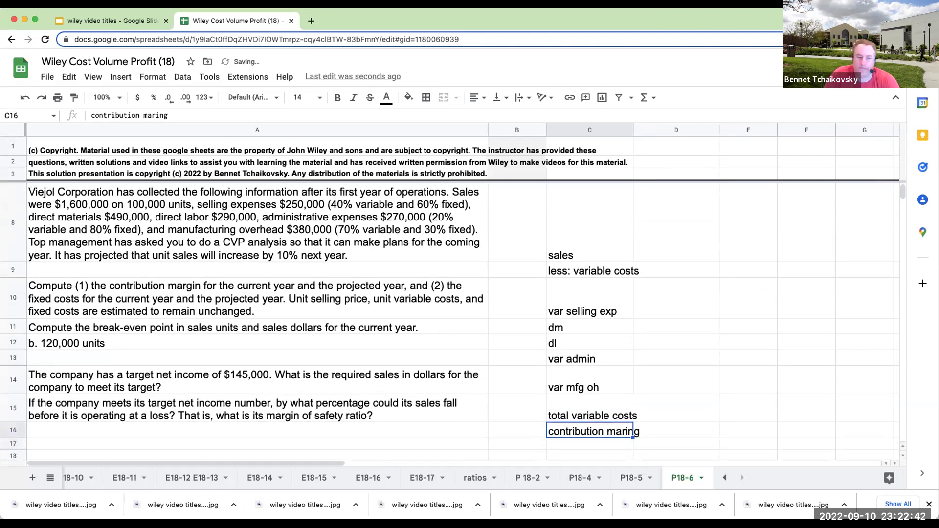
click(180, 118)
key(BackSpace)
key(BackSpace)
key(BackSpace)
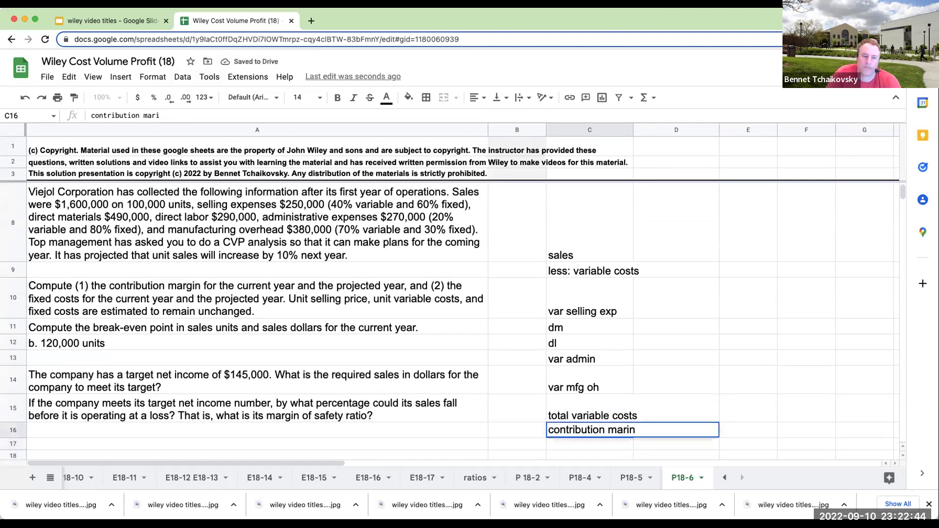
text(gin)
key(Return)
- Add the labels 'less: fixed costs', 'fixed selling', 'fixed admin' and 'fixed mfg oh'
text(less: fixed c)
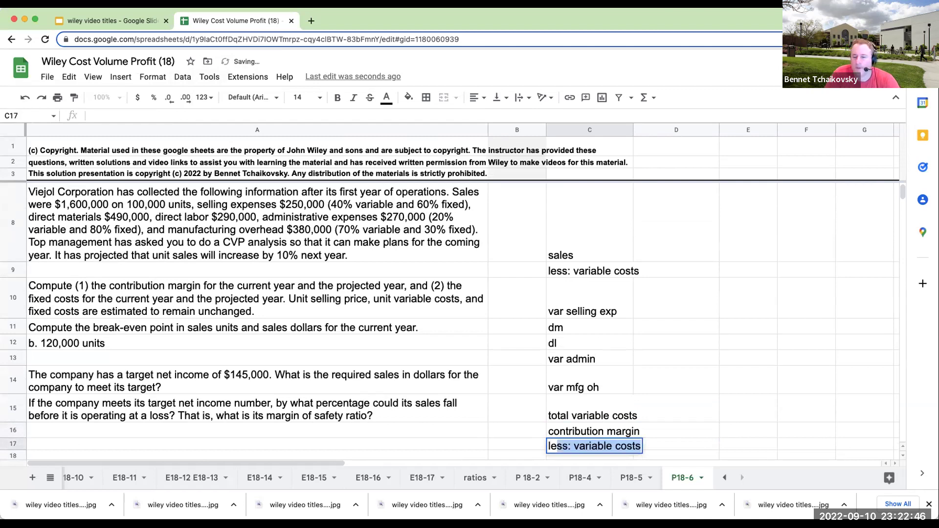
text(ost)
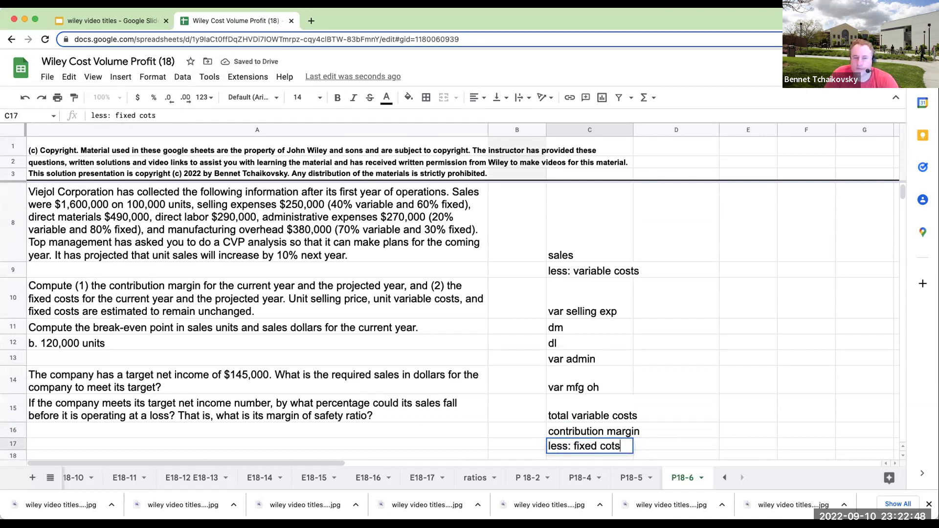
text(s)
key(Return)
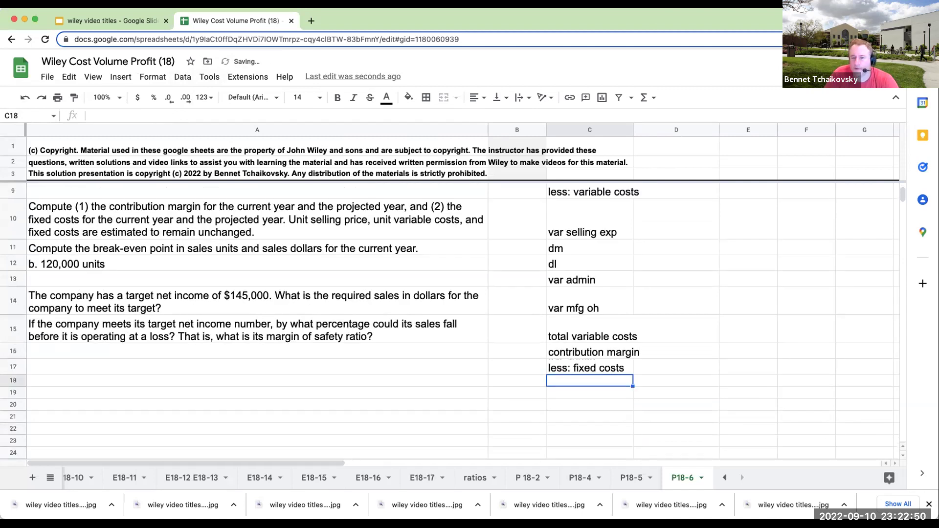
text(fixedd selling)
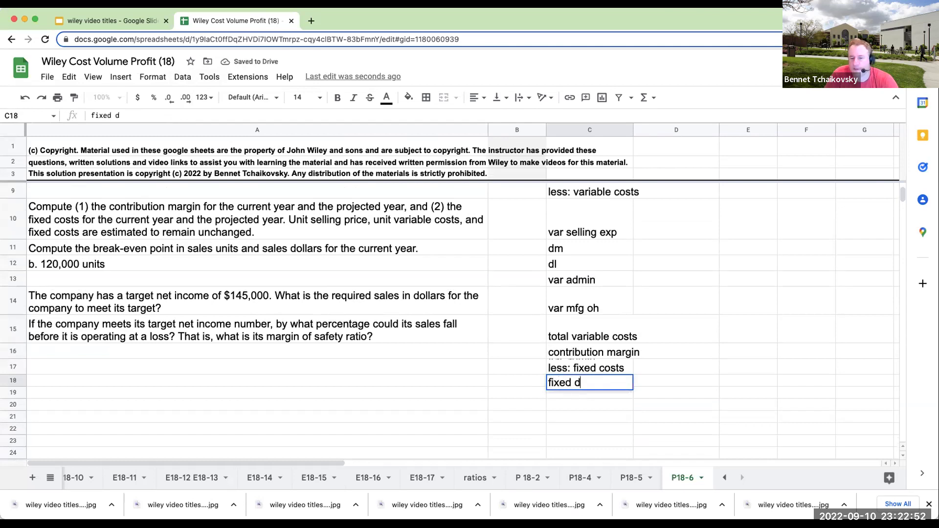
key(Return)
text(fixe)
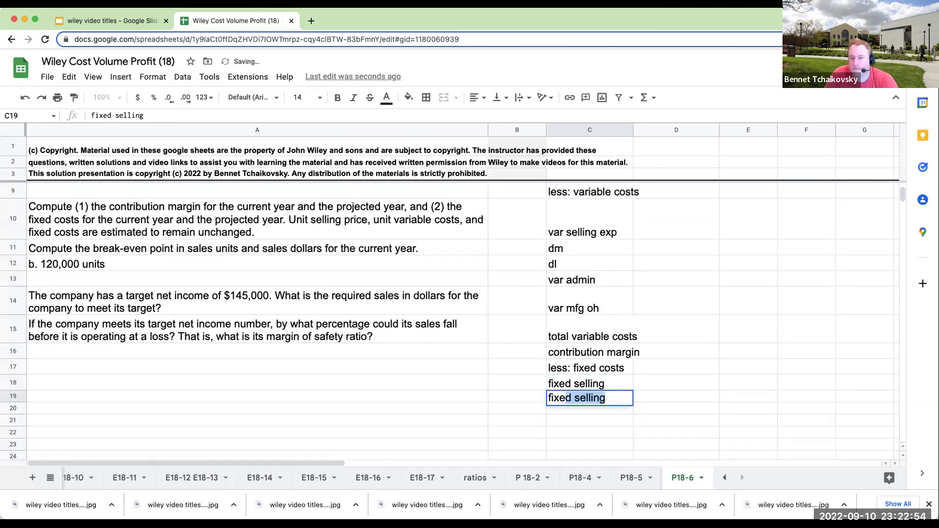
text(d admin)
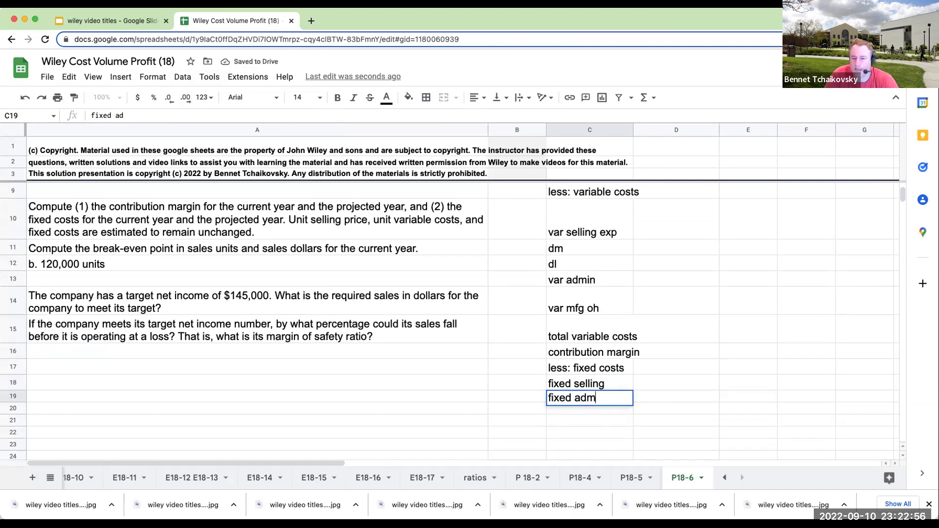
key(Return)
text(fixed mfg oh)
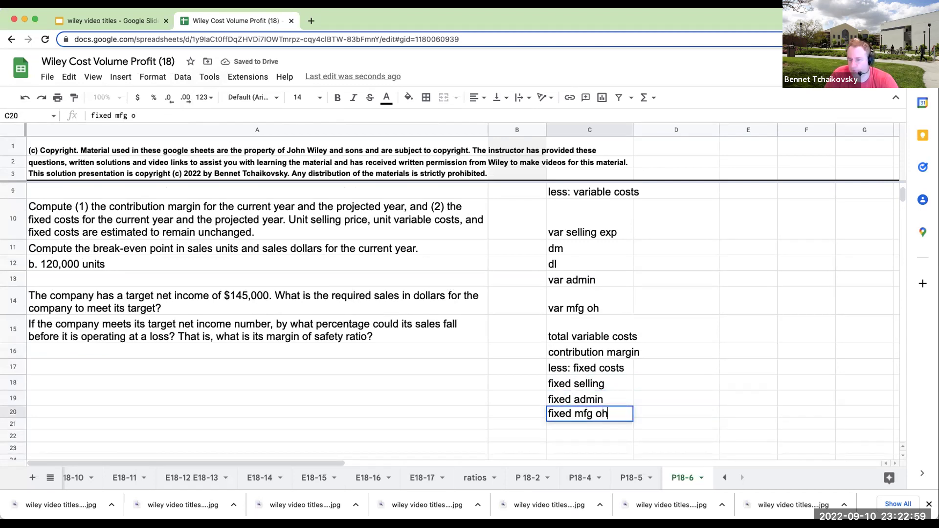
key(Return)
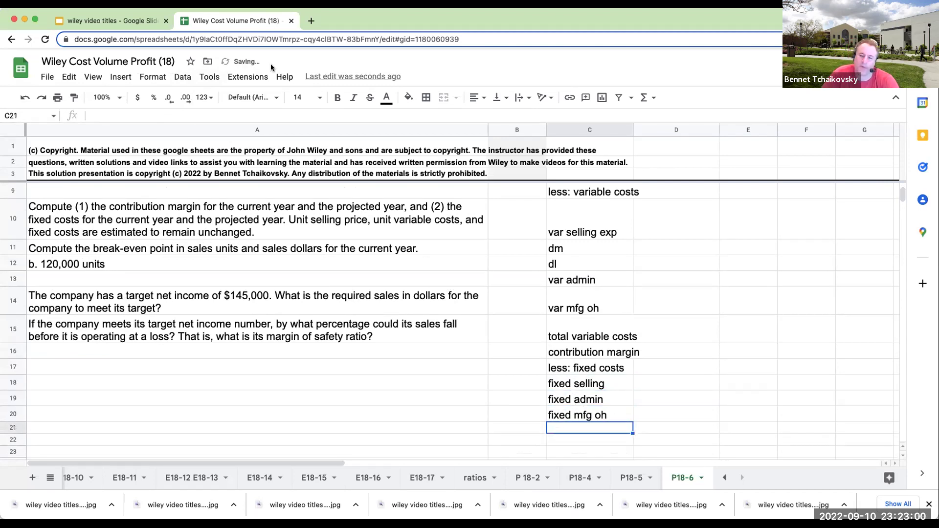
scroll(638, 231, up, 5)
- Add the column headings 'units', 'per unit' and 'total' in row 7
click(655, 288)
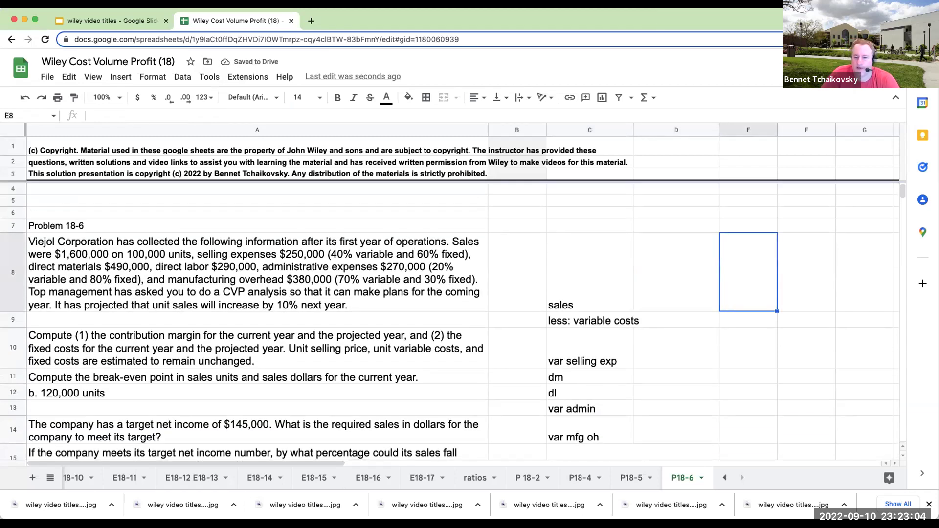
key(Up)
text(per unit)
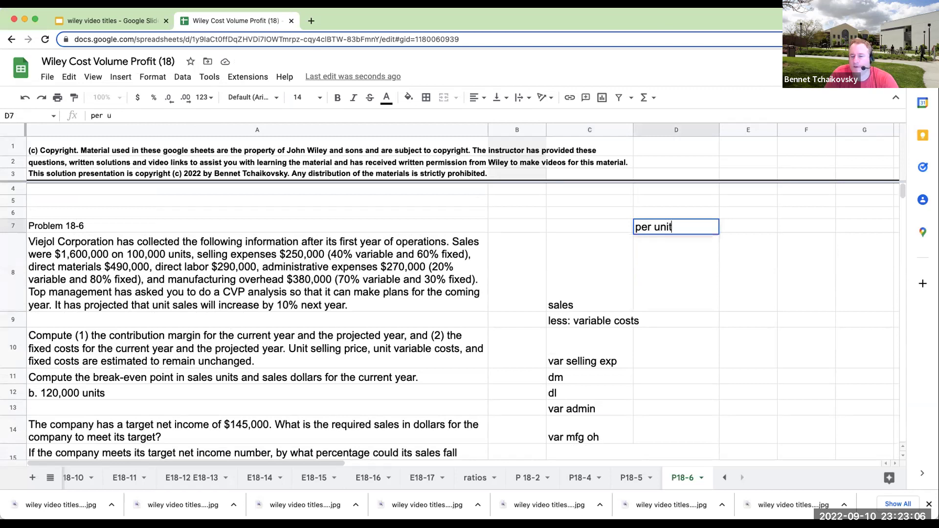
key(BackSpace)
key(BackSpace)
key(BackSpace)
key(BackSpace)
key(BackSpace)
key(BackSpace)
key(BackSpace)
key(BackSpace)
text(units)
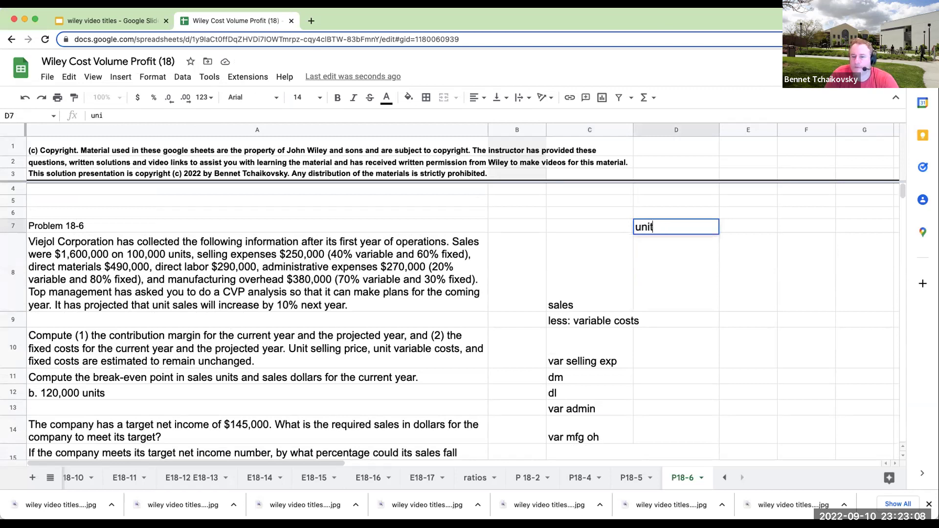
key(Tab)
text(per unit)
key(Tab)
key(Tab)
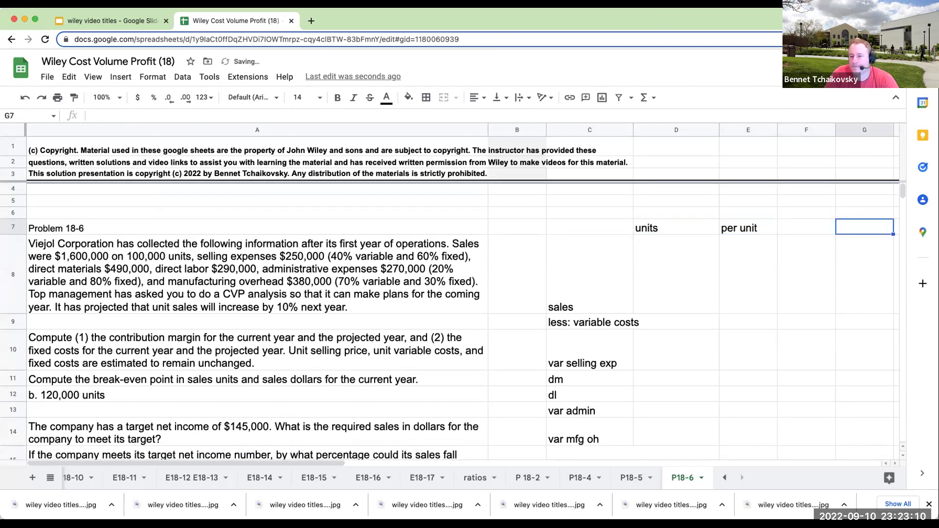
text(total)
key(Return)
- Enter 1600000 as the total sales amount in G8
key(Tab)
key(Tab)
key(Tab)
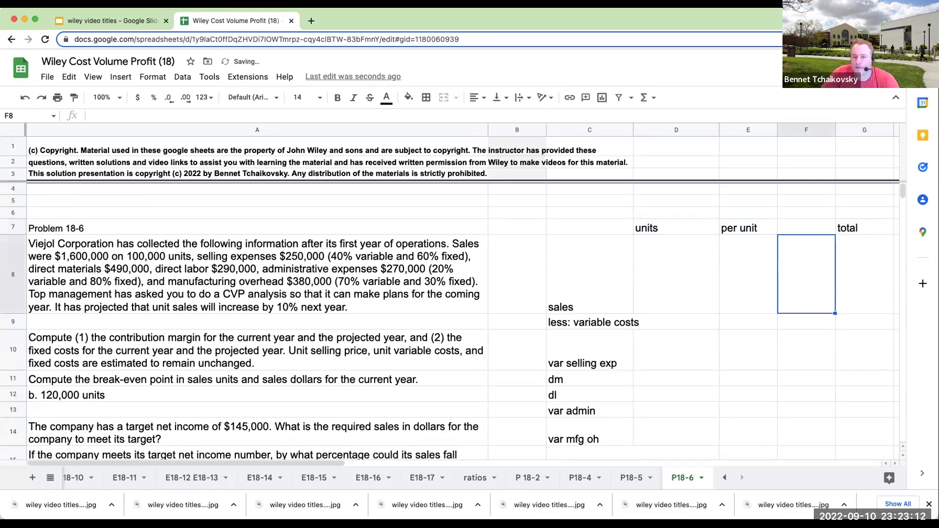
text(1)
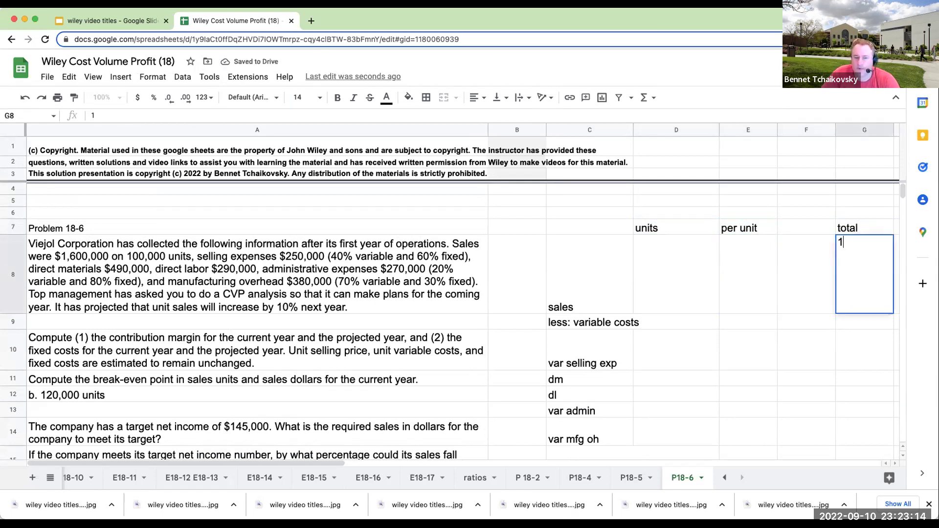
text(6000000)
key(Return)
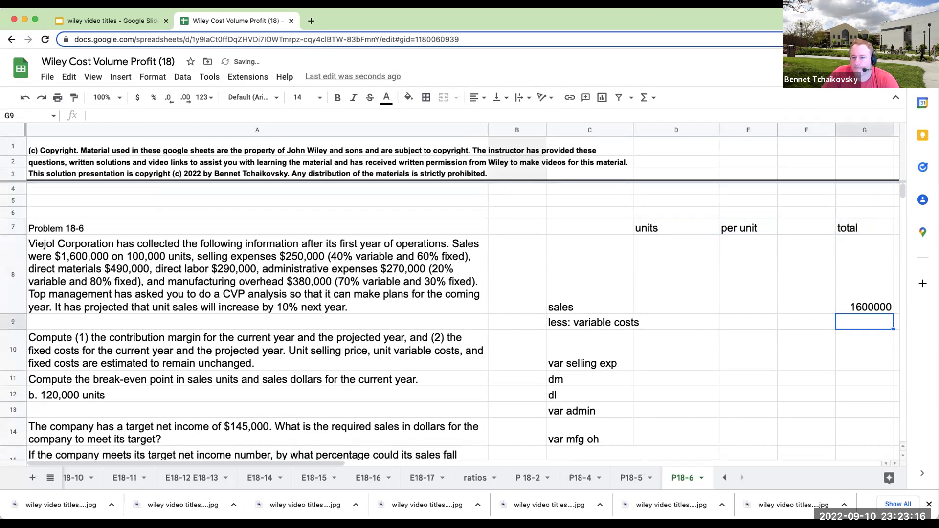
- Format total sales in G8 as currency and enter 100000 units sold in D8
key(Up)
key(Left)
key(Right)
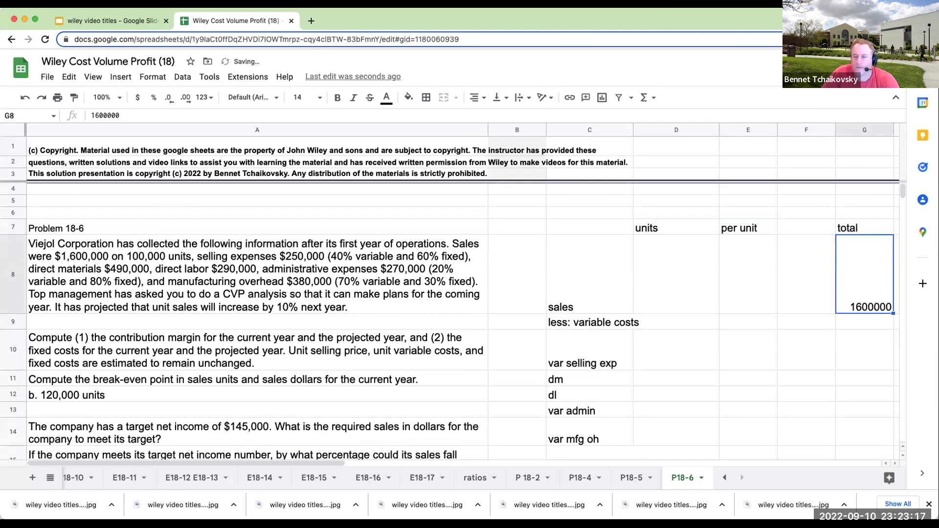
click(136, 97)
click(693, 297)
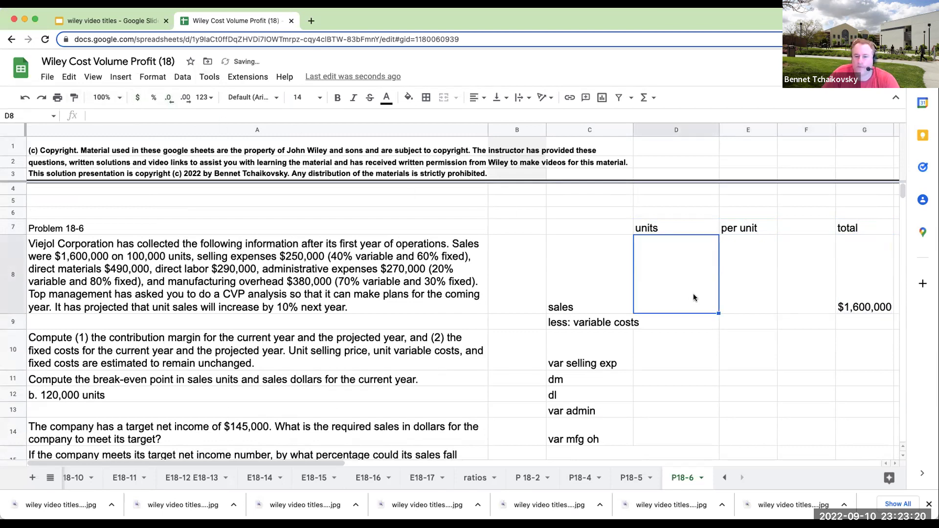
text(100)
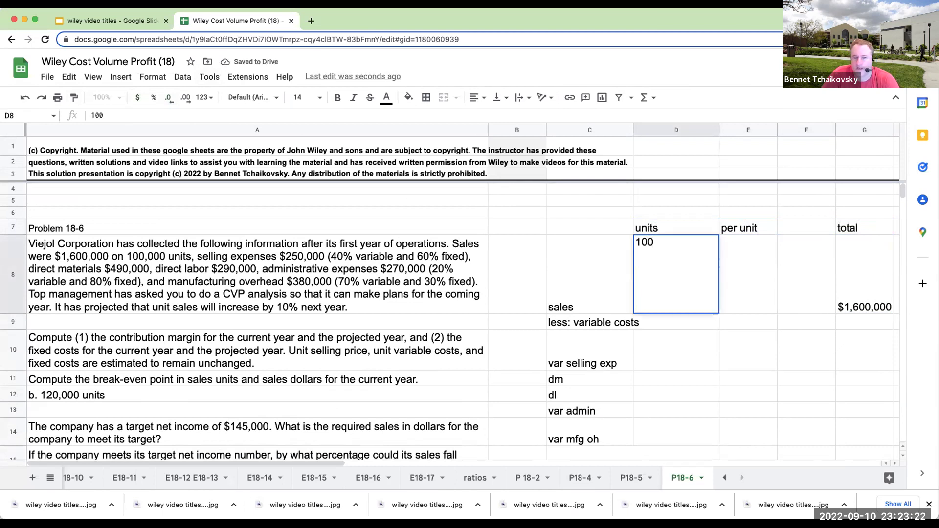
text(000)
key(Return)
- Calculate the per-unit sales price as G8/D8, shown as $16.00
click(748, 274)
text(+)
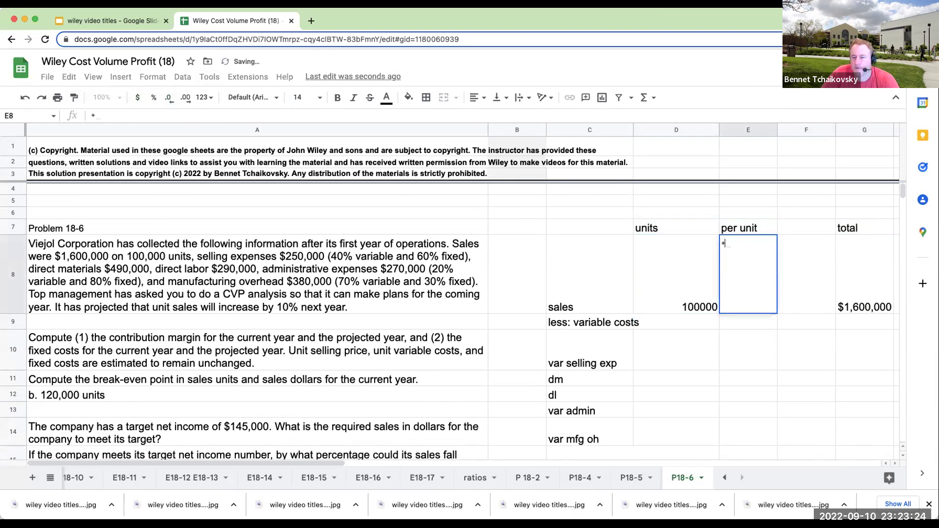
click(806, 273)
key(Right)
text(/)
key(Left)
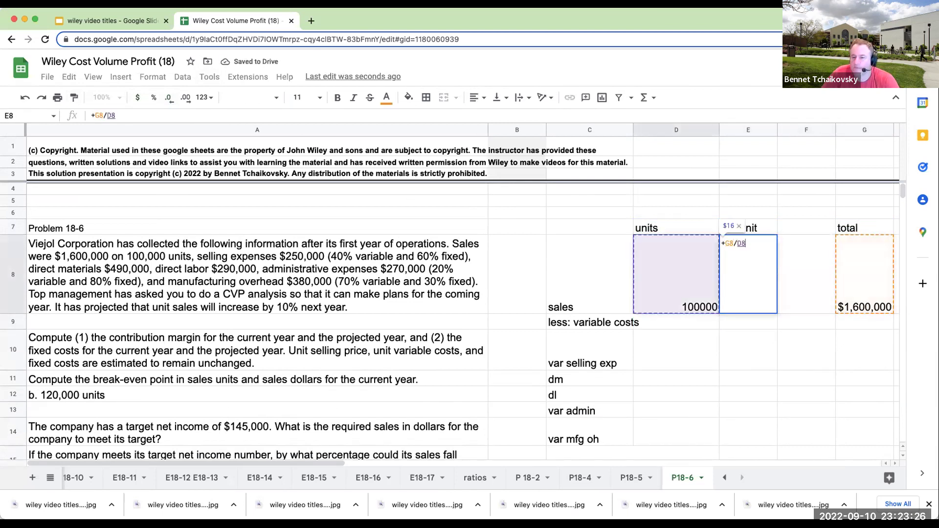
key(Return)
key(Up)
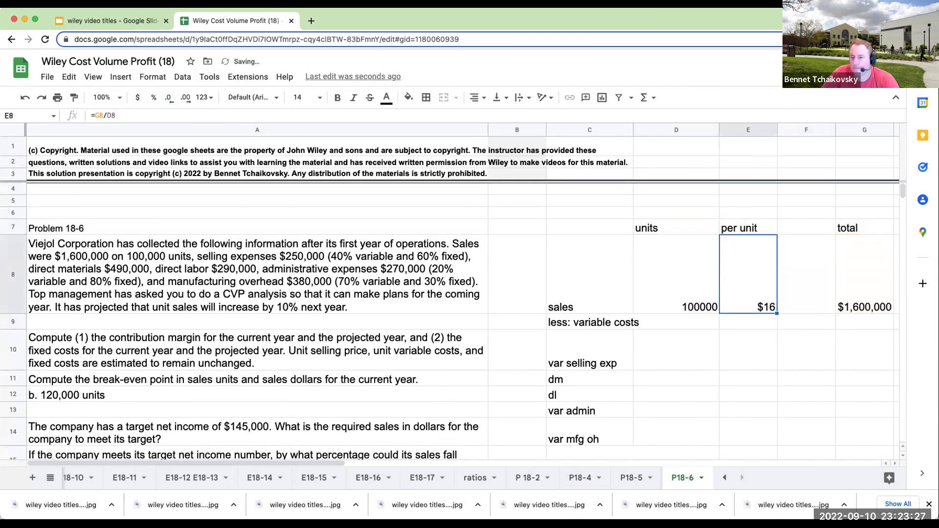
click(187, 98)
- Format units sold in D8 as a Number with no decimals
click(694, 355)
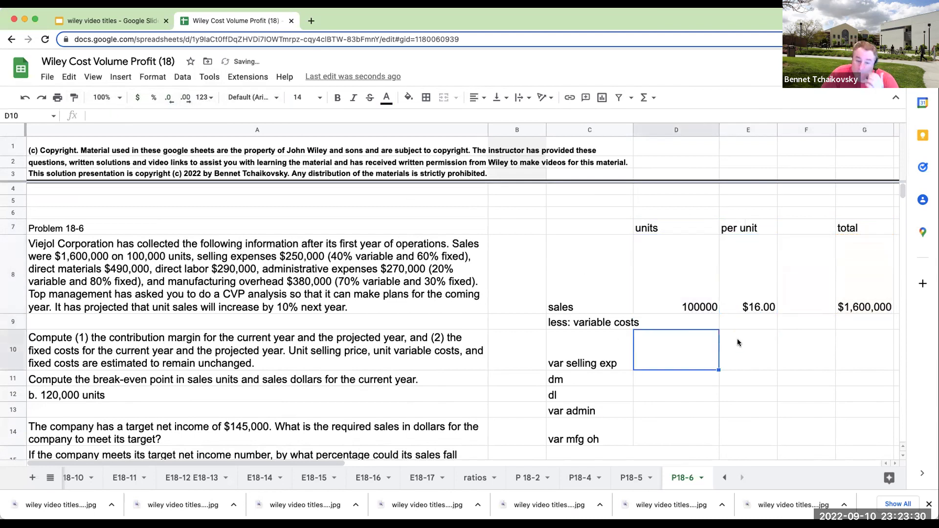
click(684, 288)
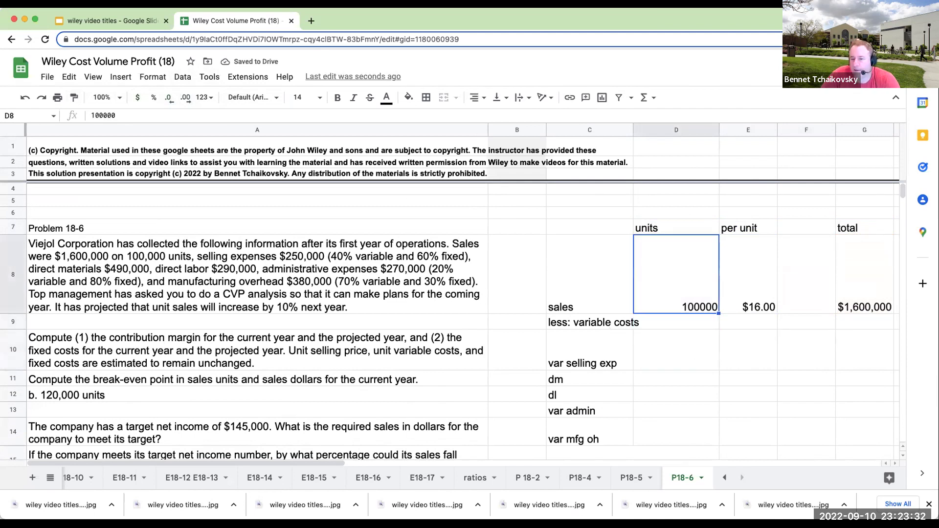
click(206, 97)
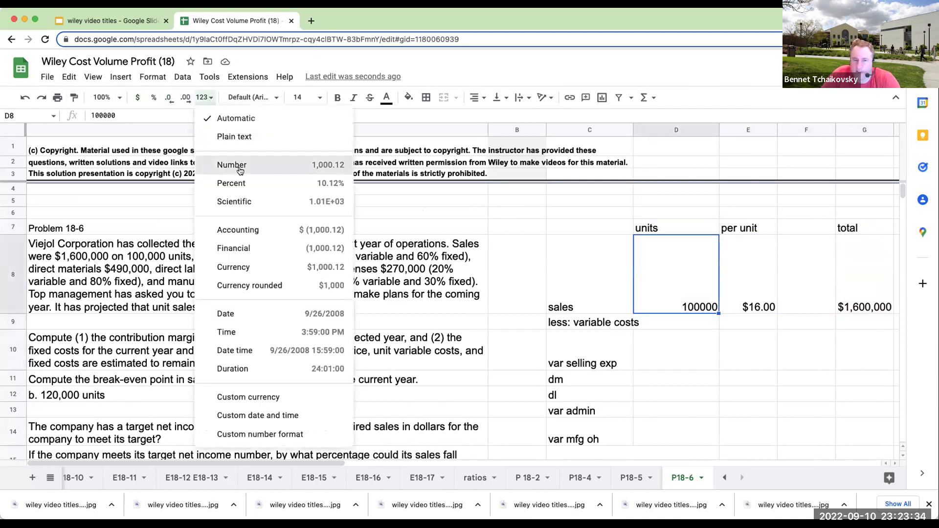
click(218, 102)
click(168, 97)
click(169, 97)
- Link the direct materials units to the 100,000 units sold above
click(653, 364)
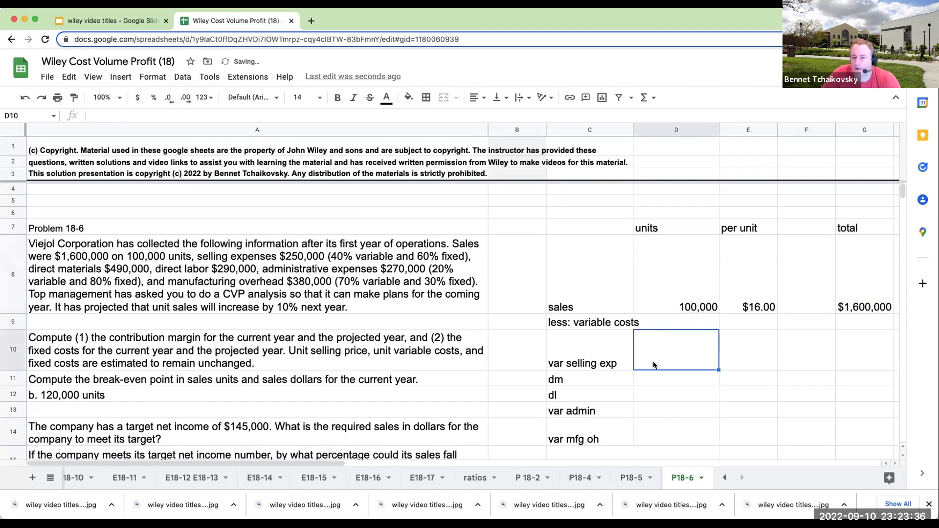
text(=)
key(Up)
key(Up)
key(Return)
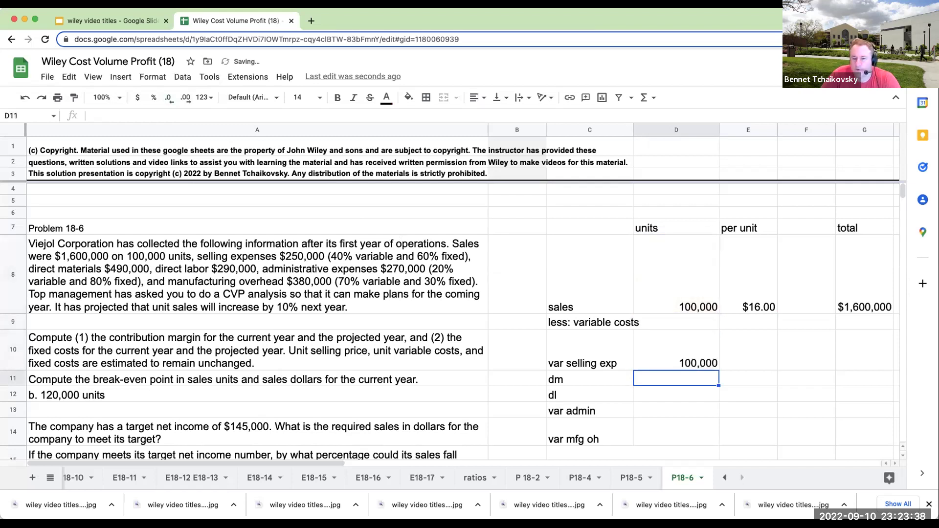
key(Up)
key(Delete)
key(Down)
text(=)
key(Up)
key(Up)
key(Up)
key(Return)
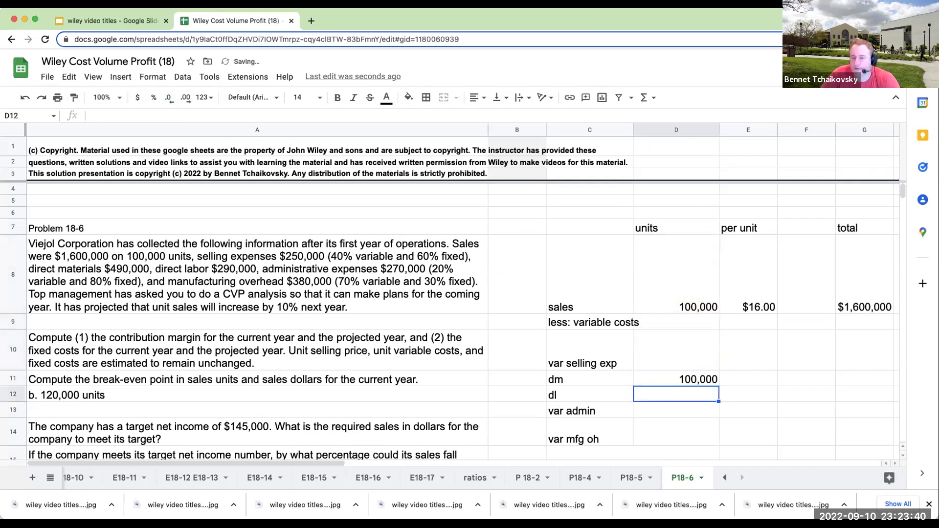
key(Up)
text(+)
key(Up)
key(Up)
key(Up)
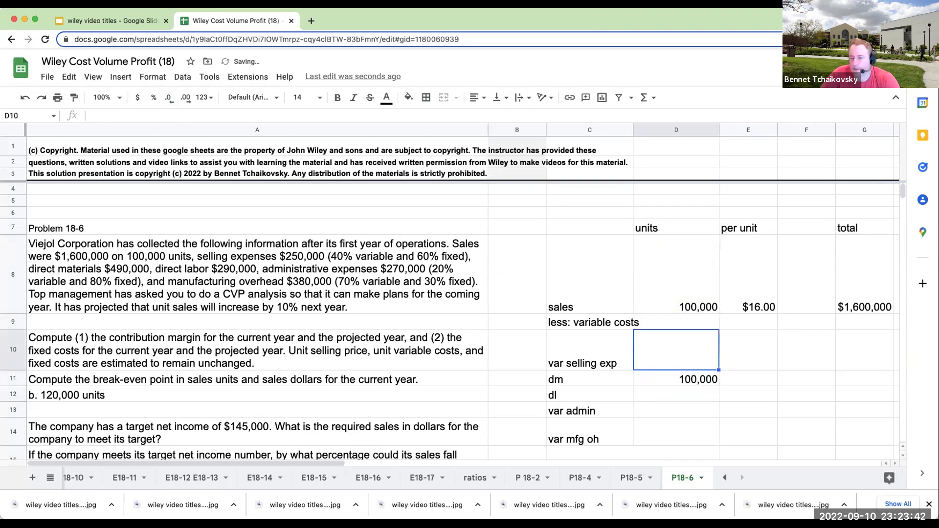
key(Return)
- Carry the units formula down through direct labor, var admin and var mfg oh
text(+)
key(Up)
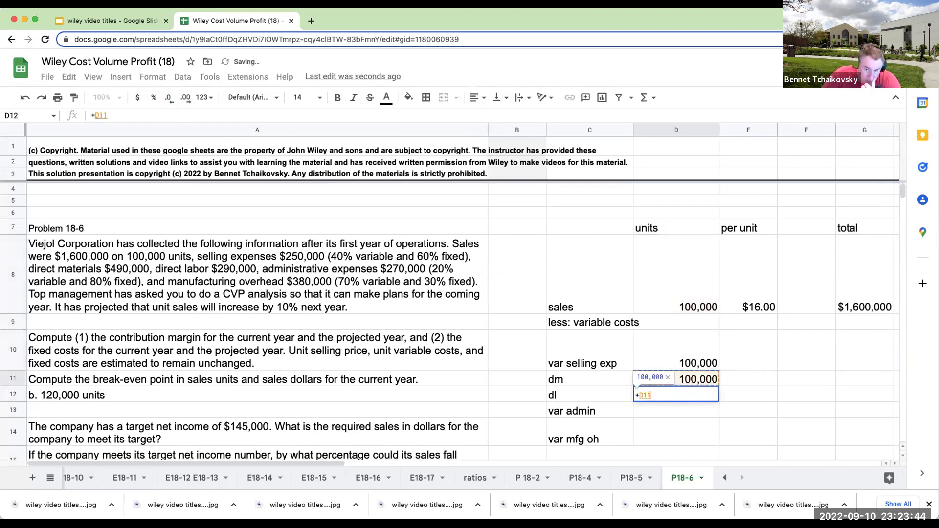
key(Return)
text(+)
key(Up)
key(Return)
text(+)
key(Up)
key(Return)
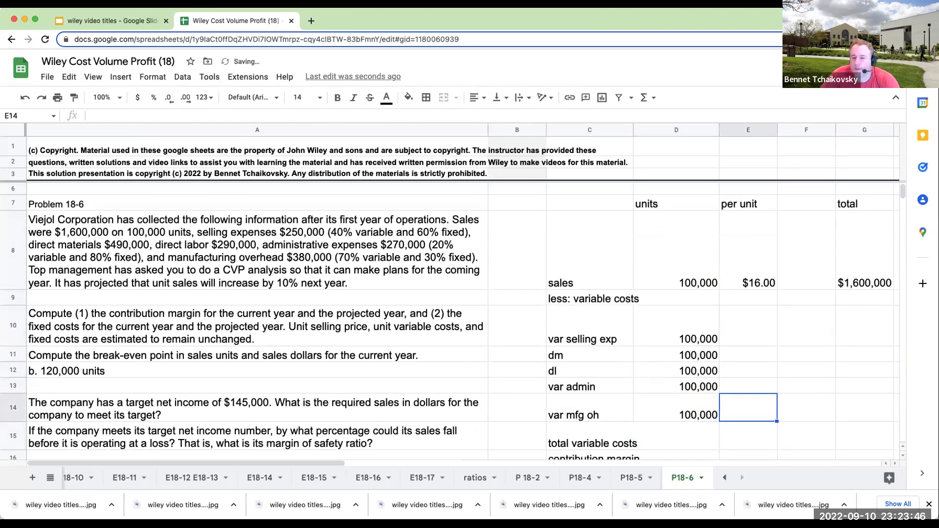
key(Right)
key(Up)
key(Up)
key(Up)
key(Up)
key(Up)
key(Right)
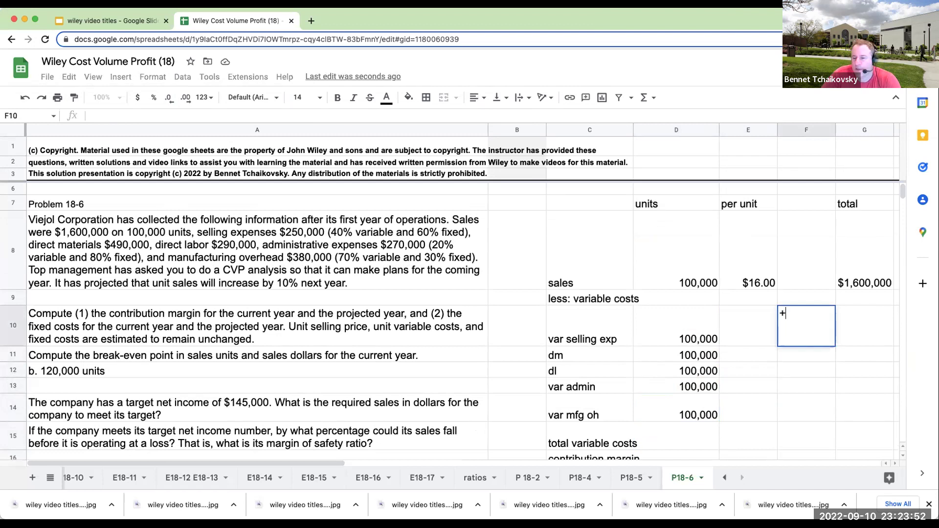
- Enter variable selling expense as 250000*.4, formatted as $100,000 currency without decimals
text(250000*)
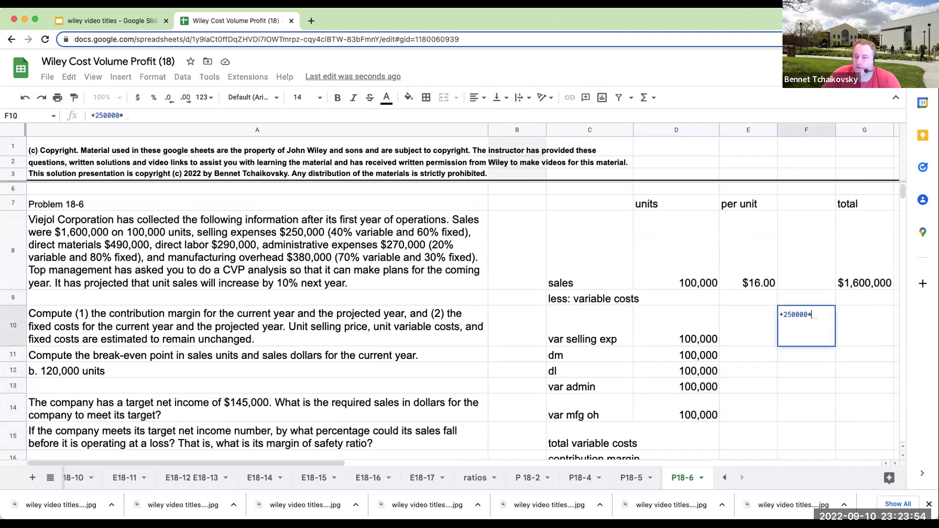
text(.4)
key(Return)
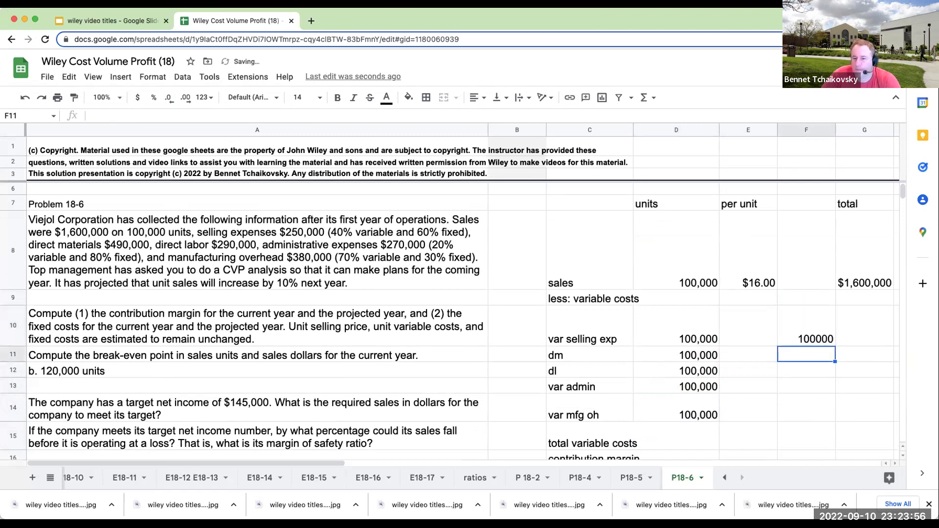
click(303, 228)
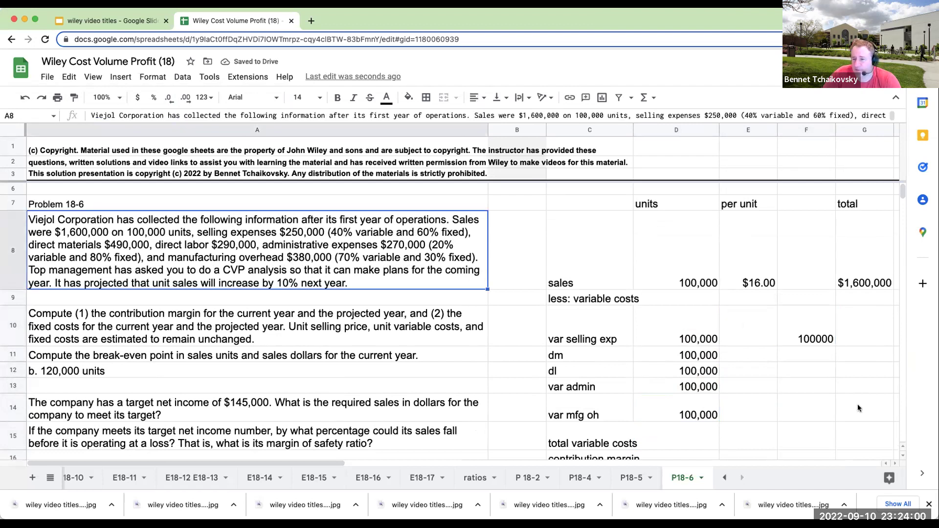
click(807, 355)
key(Up)
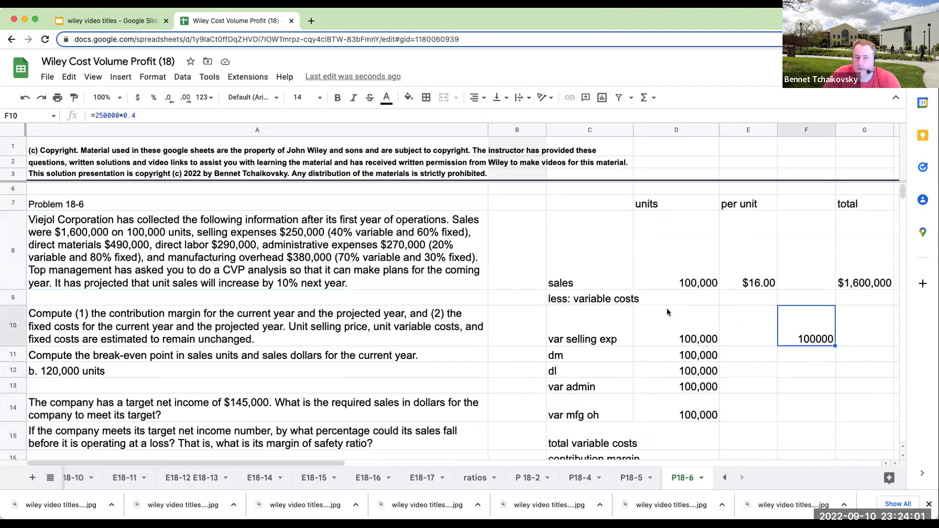
click(138, 97)
click(168, 98)
click(169, 99)
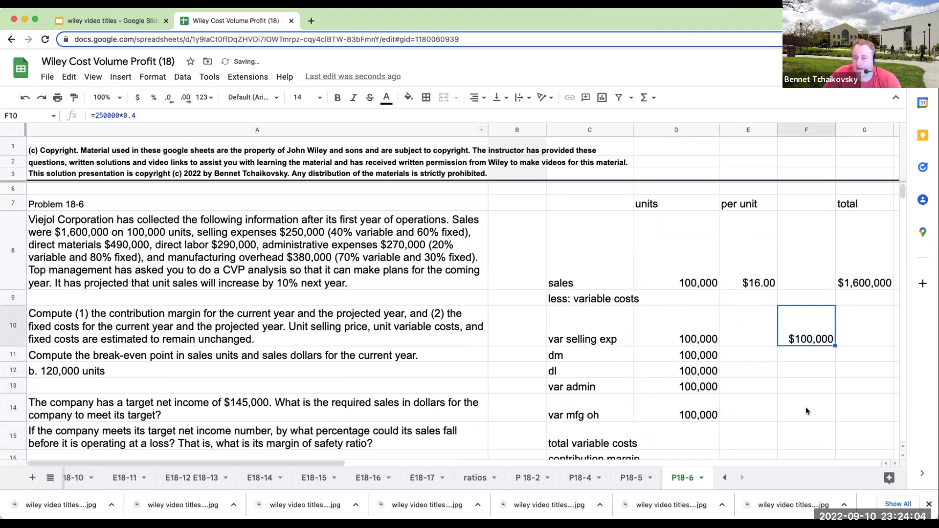
- Enter fixed selling expense as +250000*0.6, giving 150000
click(805, 434)
key(Down)
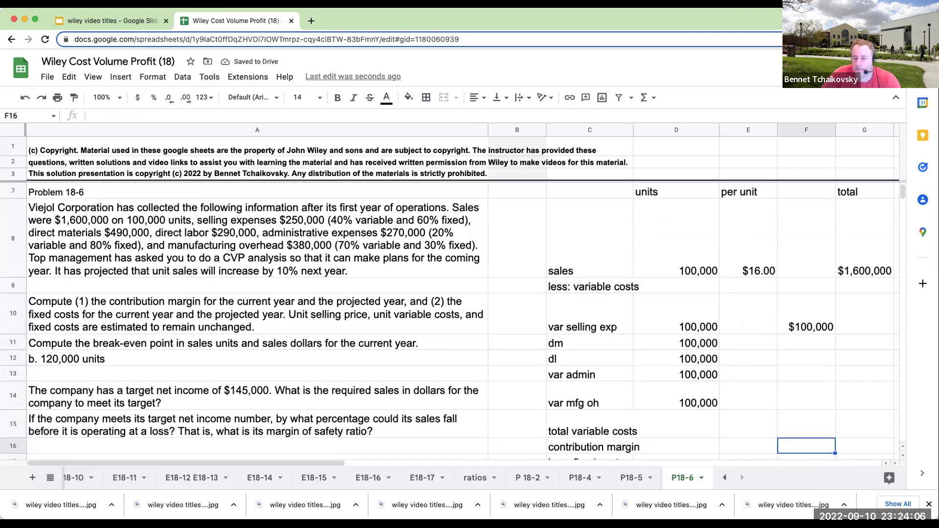
key(Down)
key(Down)
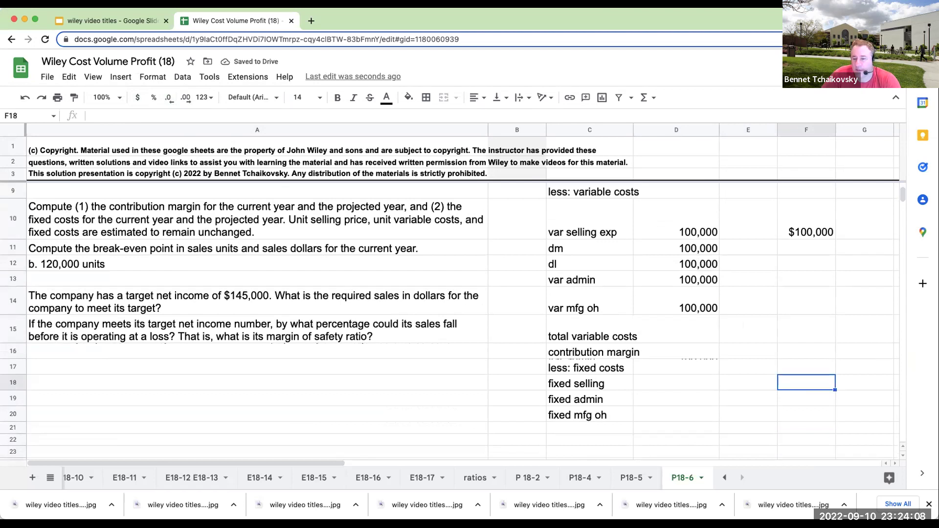
scroll(430, 401, up, 3)
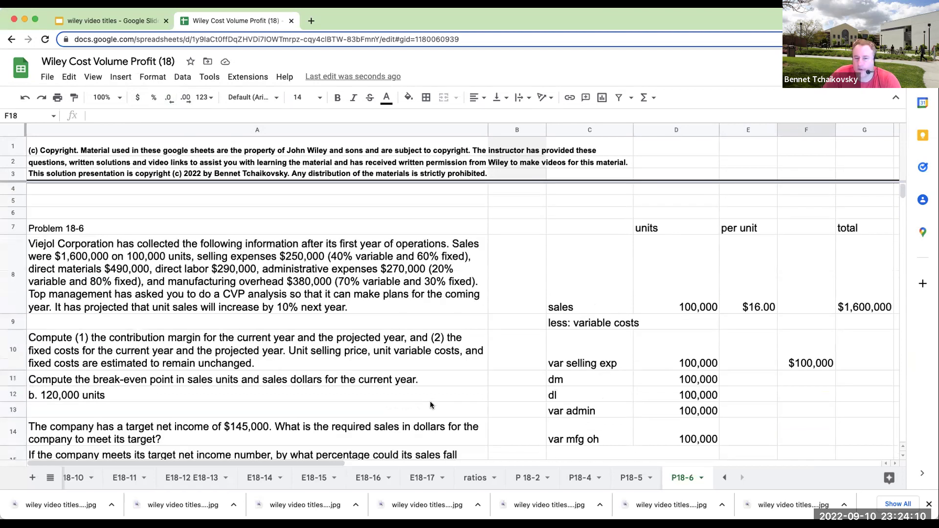
text(+250000)
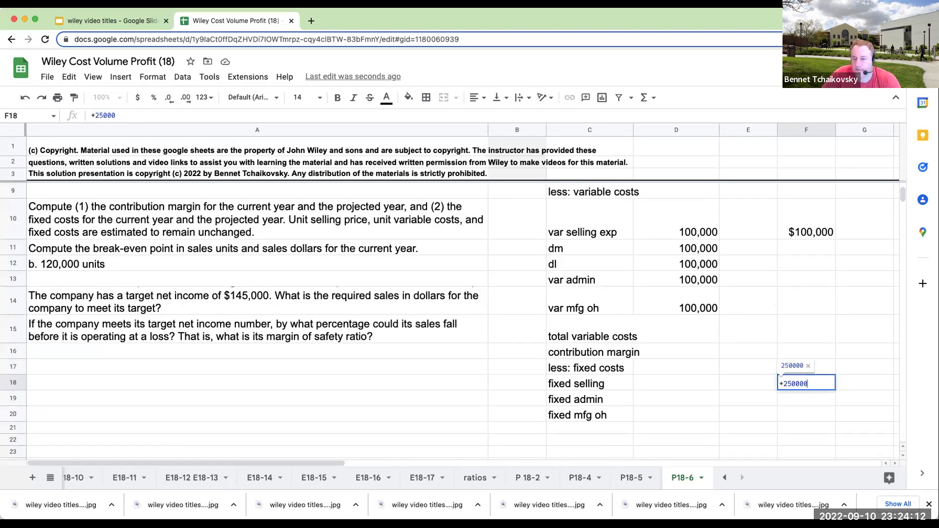
text(*0.6)
key(Return)
key(Up)
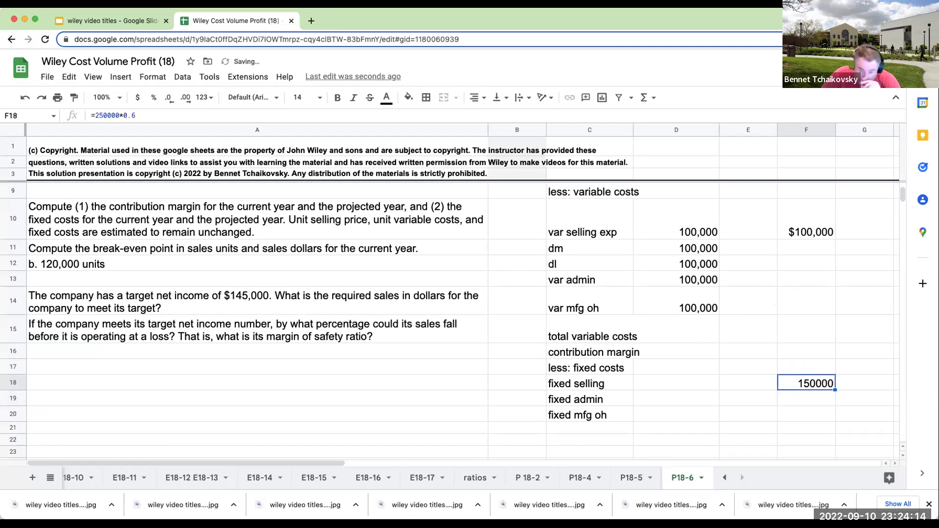
- Enter the direct materials total of 490000 as whole-dollar currency
scroll(327, 225, up, 2)
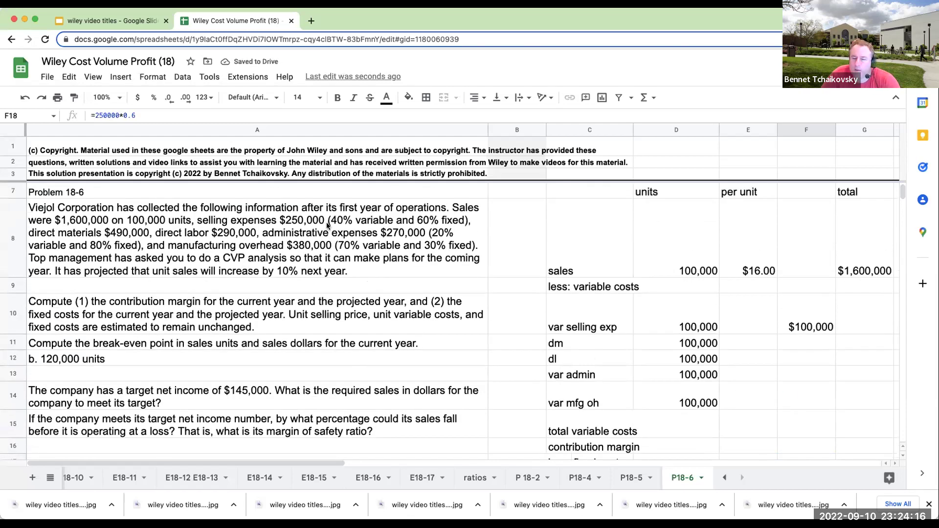
click(810, 346)
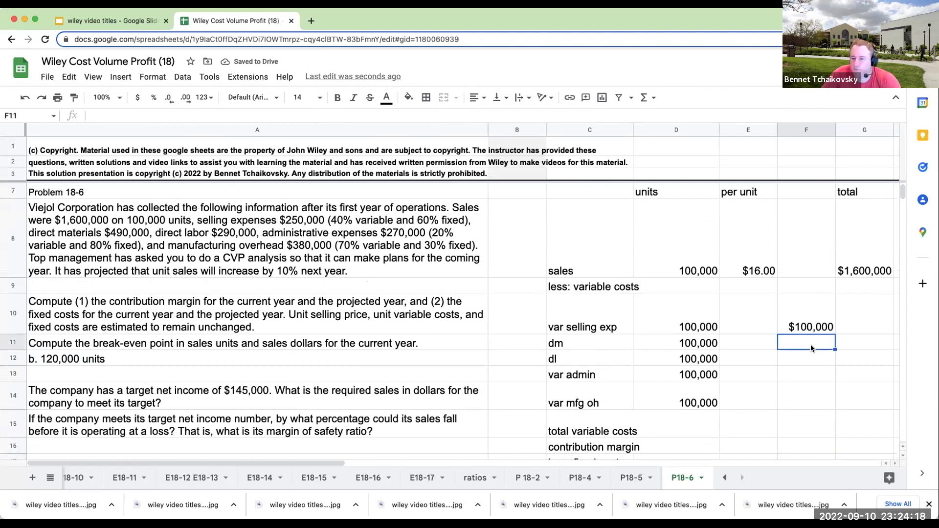
text(490000)
key(Left)
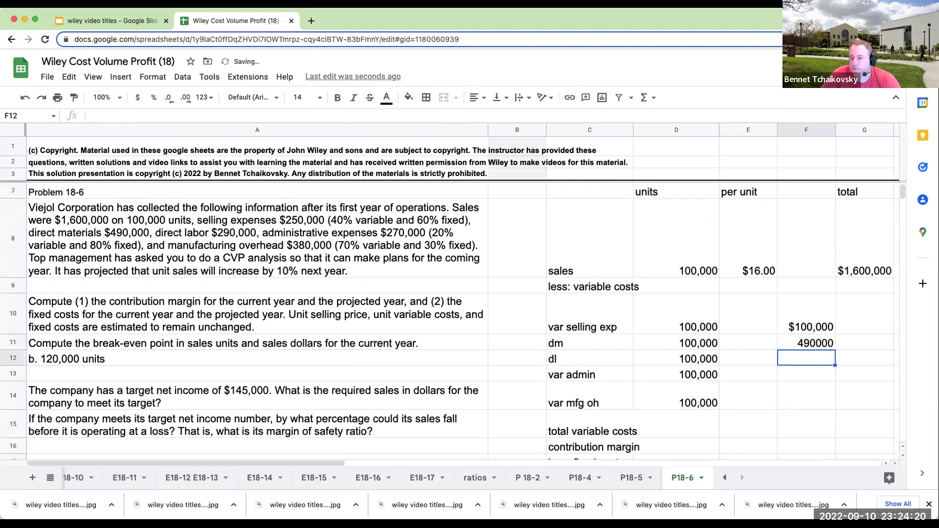
click(806, 343)
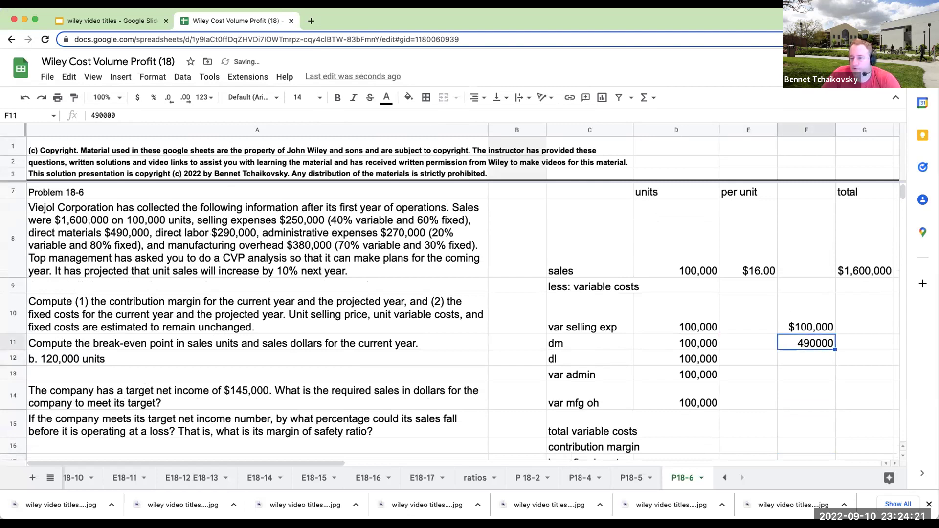
click(138, 97)
click(168, 97)
click(168, 98)
- Add per-unit formulas =F10/D10 and =F11/D11, showing direct materials per unit in cents
click(733, 323)
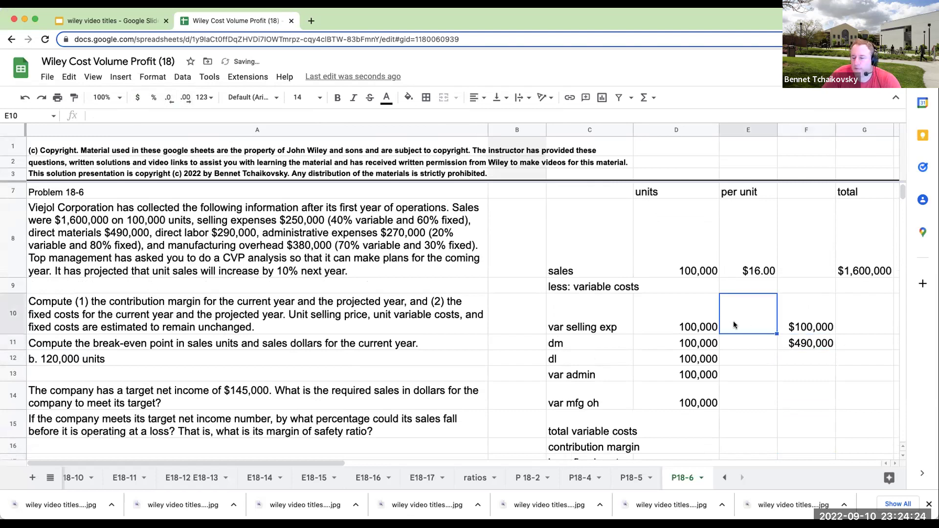
text(+F10/D10)
key(Return)
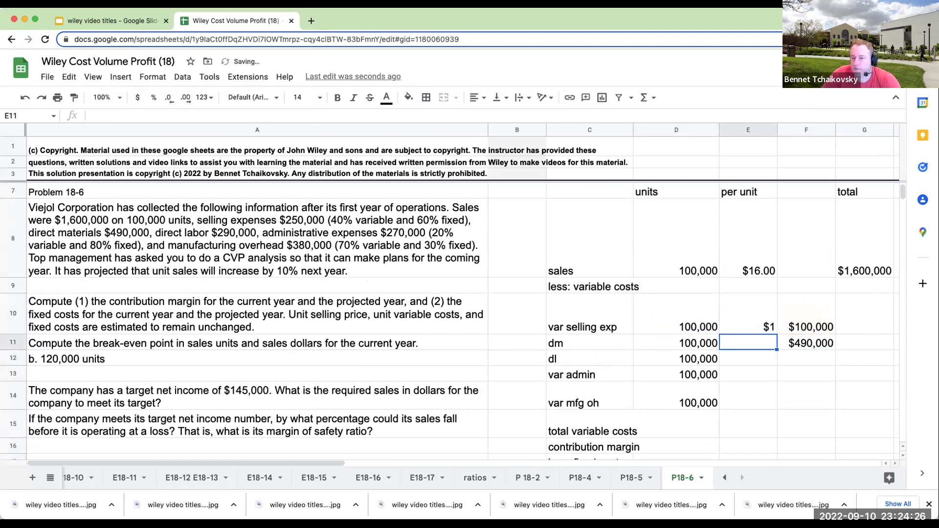
text(+F11/D11)
key(Return)
key(Up)
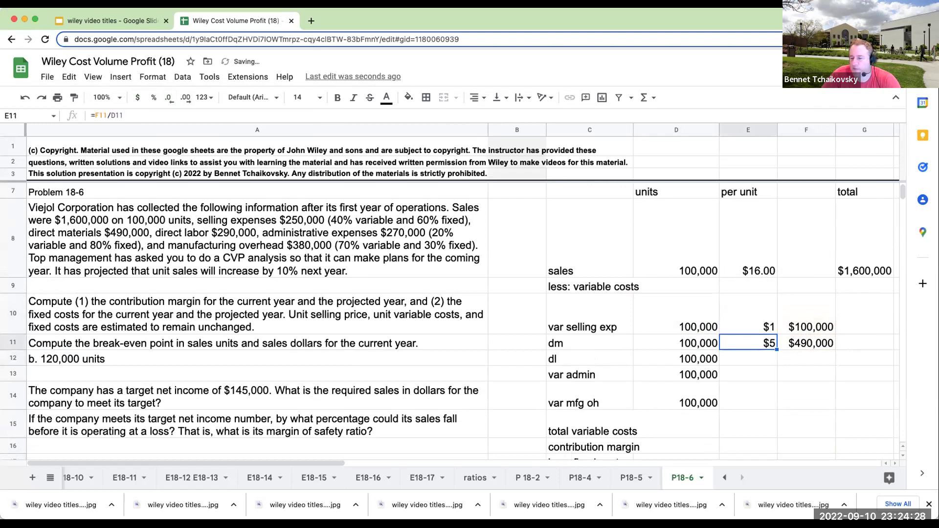
click(186, 97)
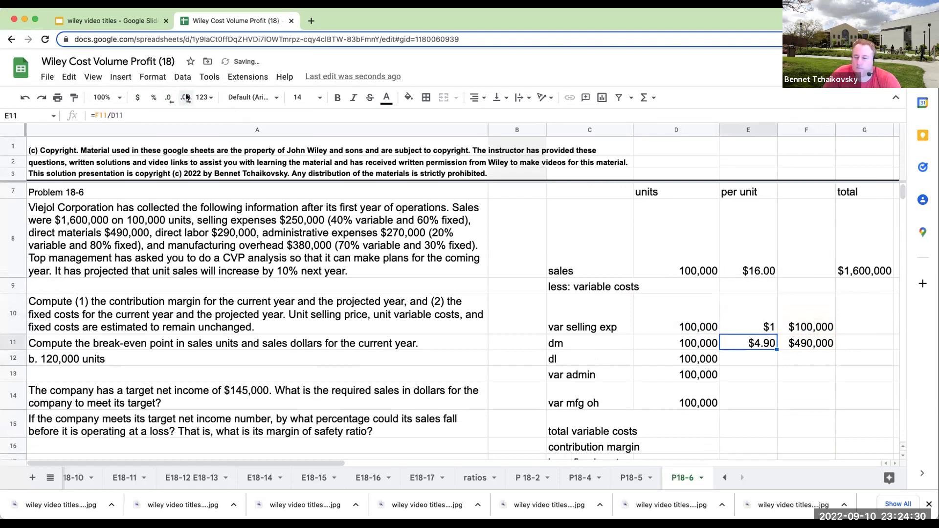
- Enter the direct labor total of 290000 as whole-dollar currency
click(824, 369)
key(Up)
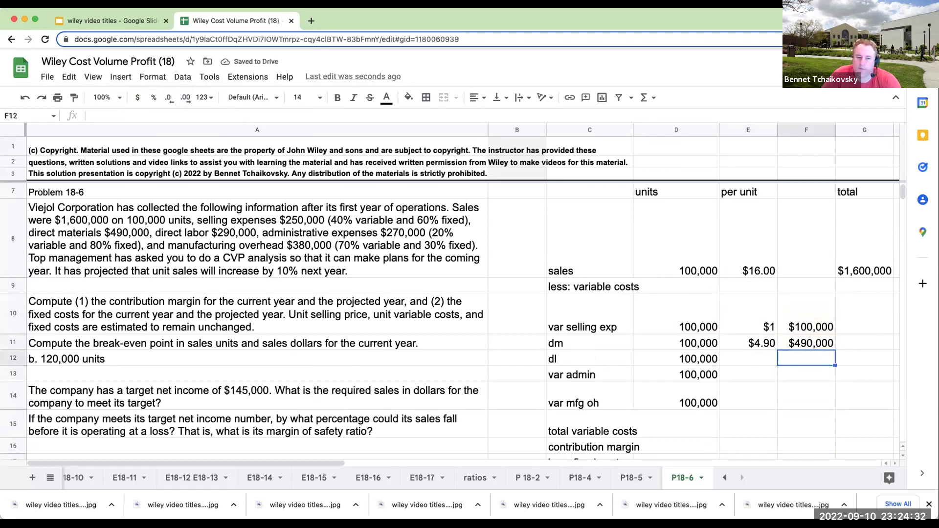
text(290000)
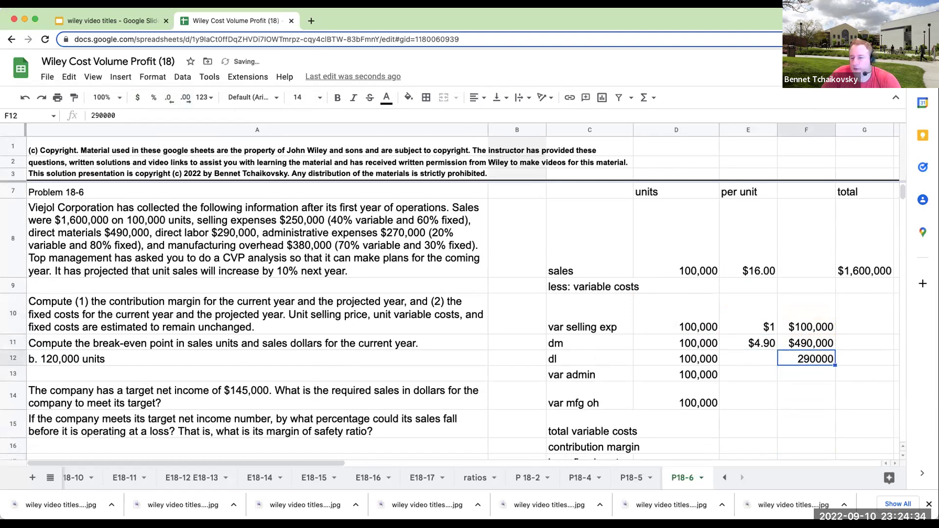
click(138, 97)
click(169, 98)
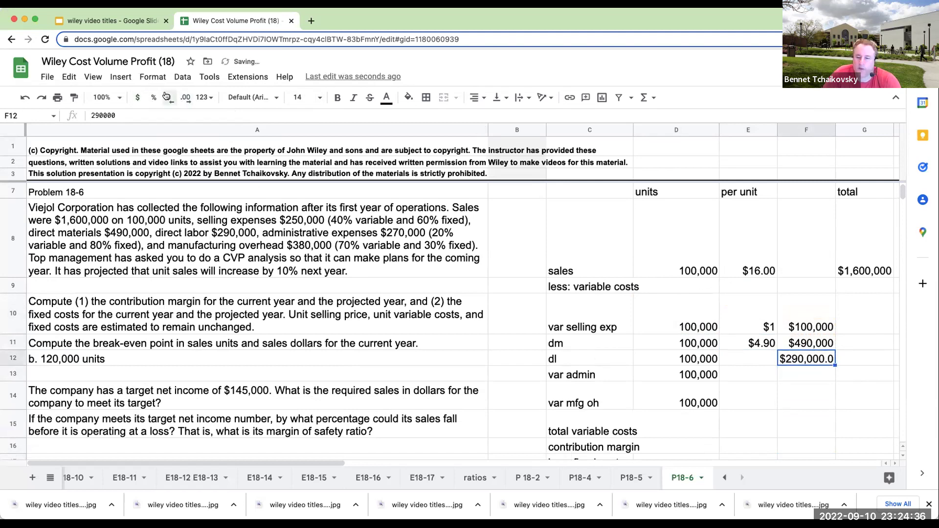
click(169, 98)
- Compute per-unit direct labor with =F12/D12, shown in cents
click(740, 363)
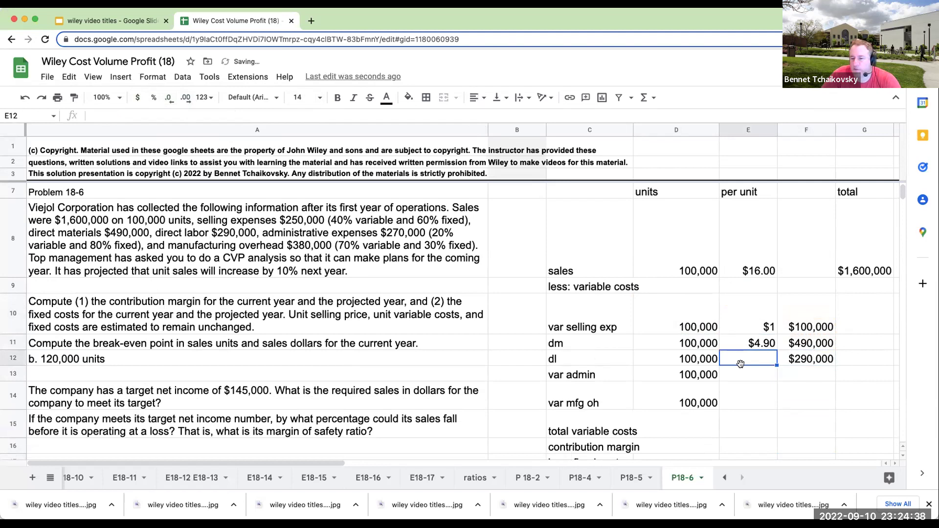
text(=f12/d12)
key(Return)
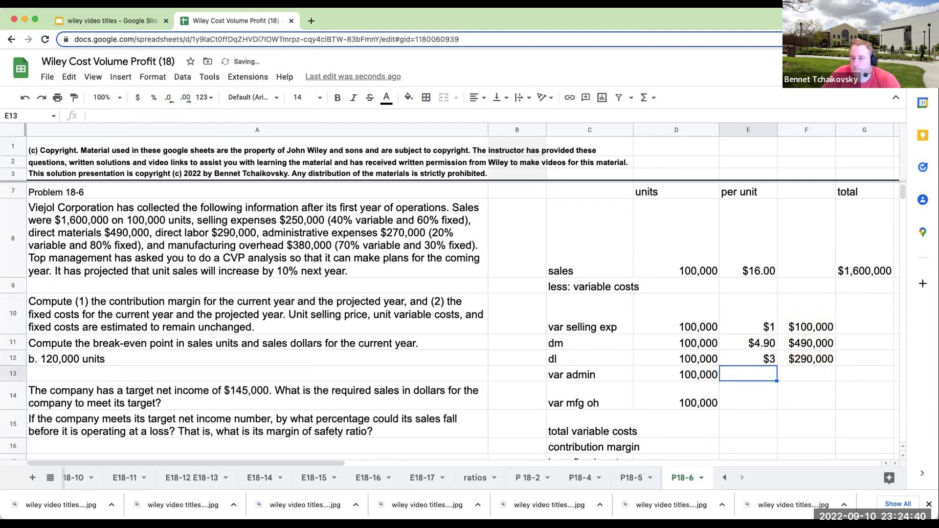
click(741, 363)
click(182, 95)
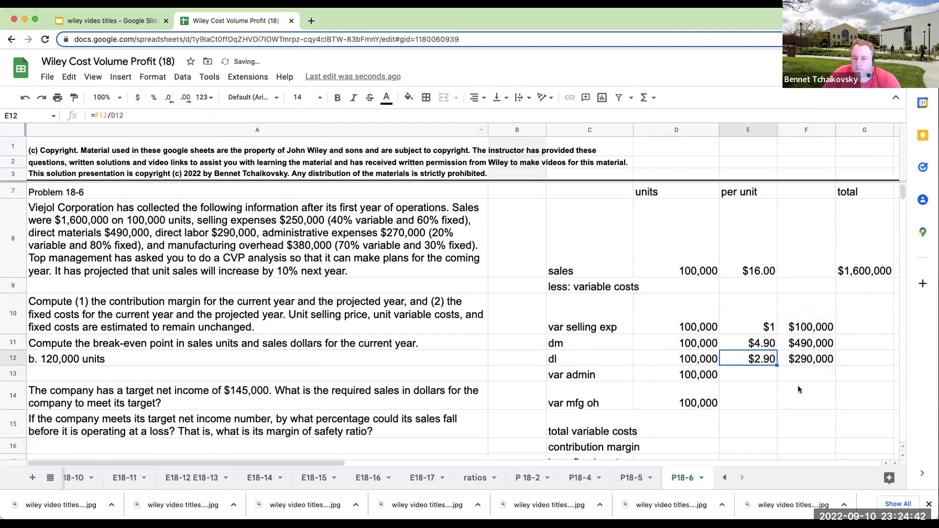
- Enter the variable admin total as 270000*.2 (54,000)
click(782, 382)
click(764, 377)
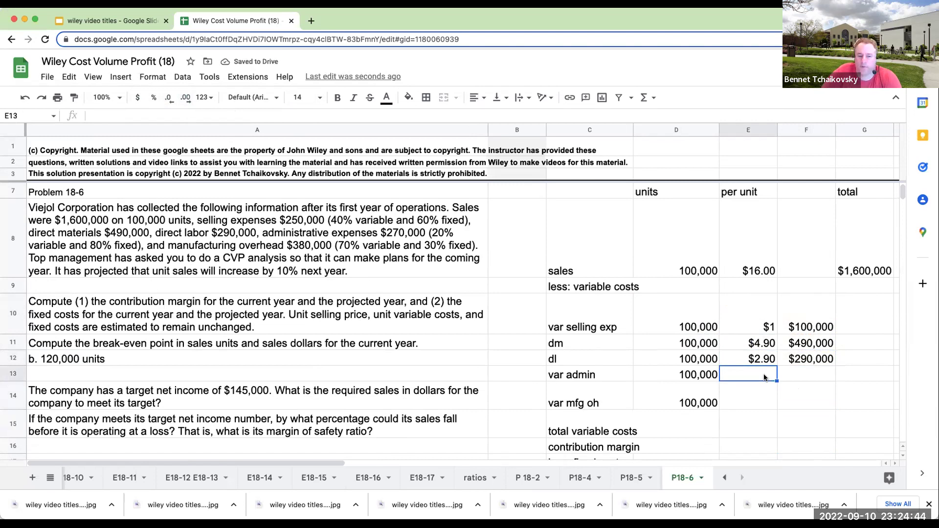
key(Tab)
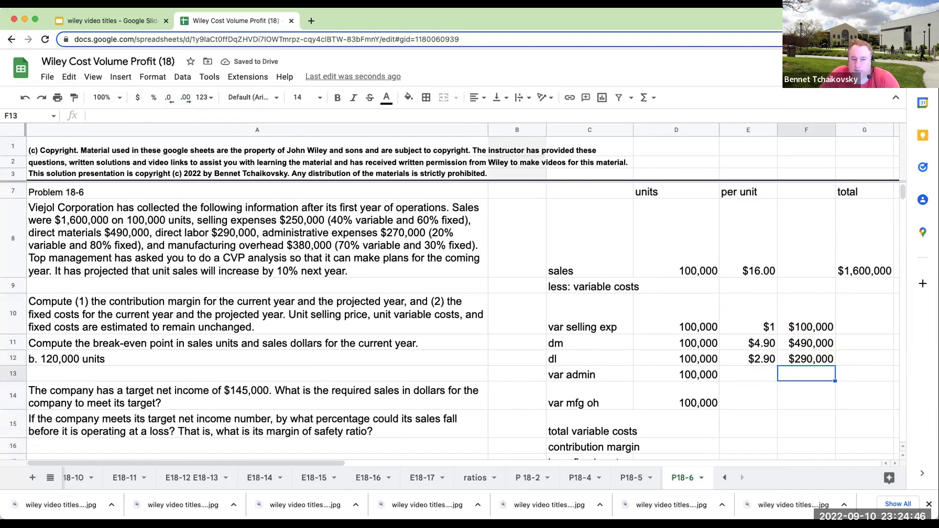
text(+270)
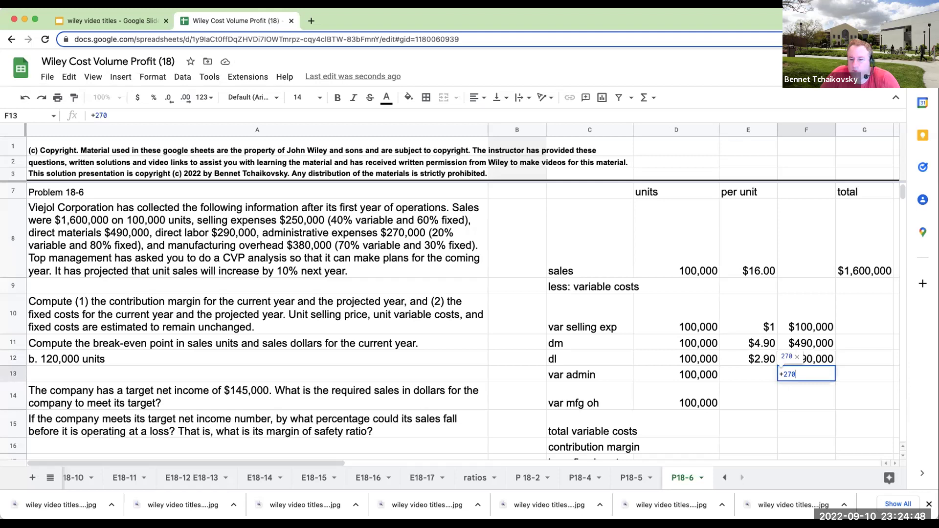
text(000*)
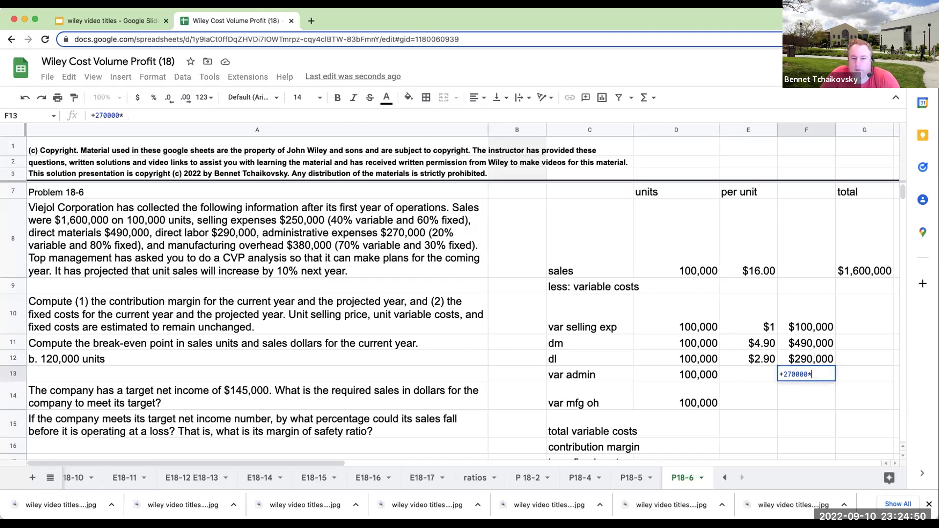
text(.2)
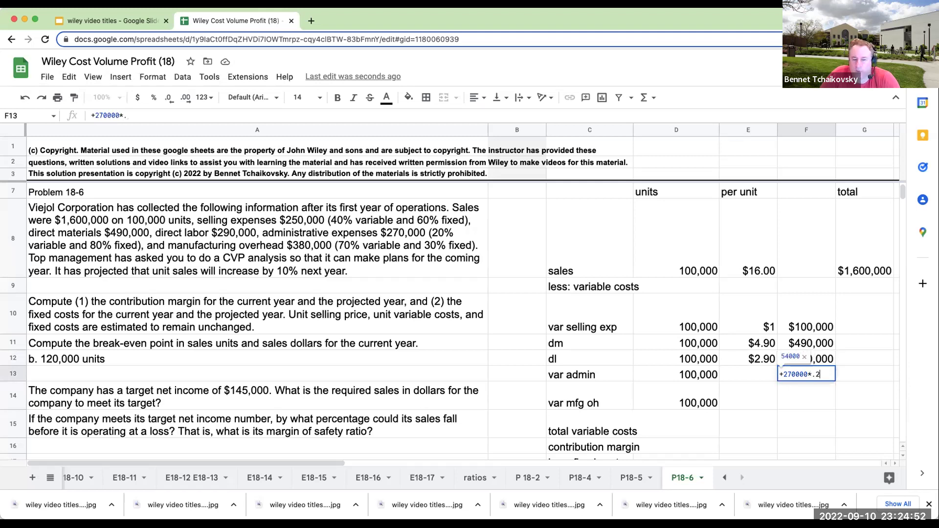
key(Return)
key(Up)
- Compute per-unit variable admin as =F13/D13 and format both admin figures as currency
key(Left)
text(+)
key(Right)
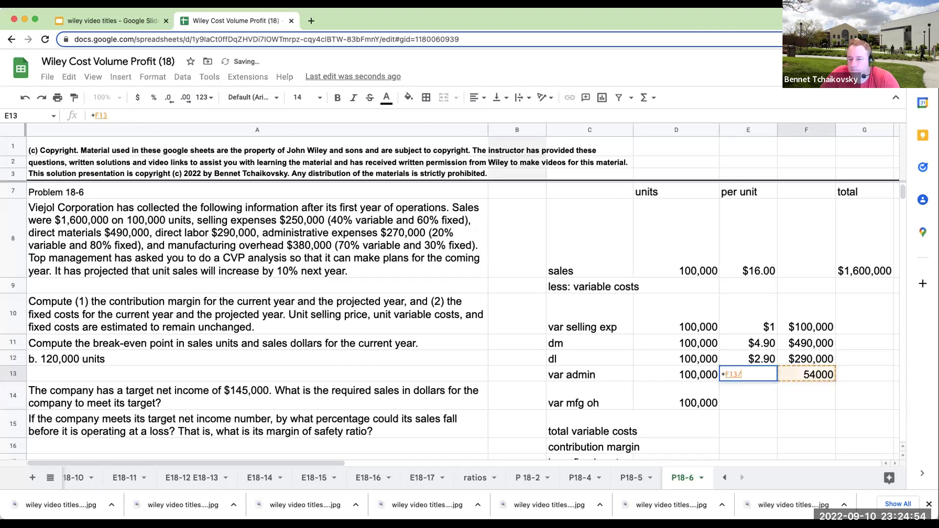
text(/)
key(Left)
key(Return)
key(Up)
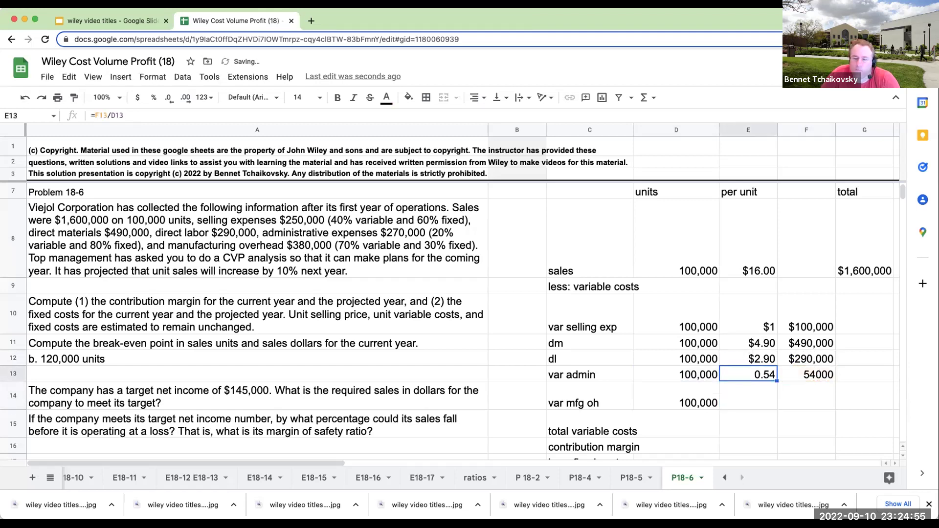
click(808, 375)
click(137, 97)
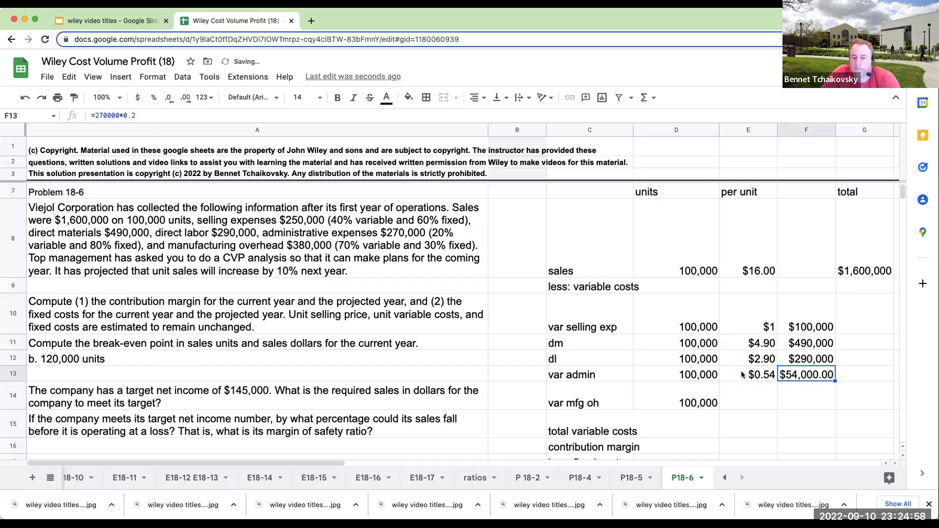
- Enter fixed admin costs as 270*800 (216000) and check the admin formulas
scroll(739, 365, down, 4)
scroll(741, 363, up, 1)
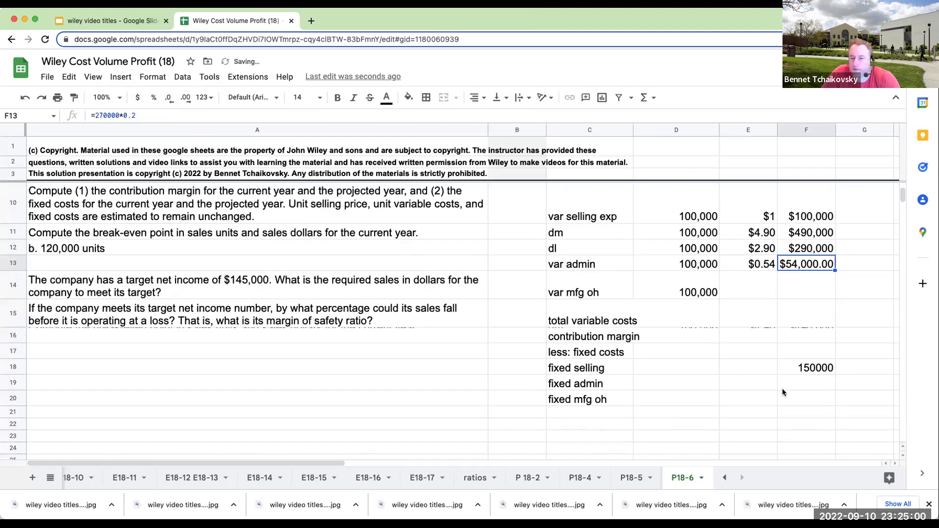
click(782, 385)
scroll(576, 336, up, 2)
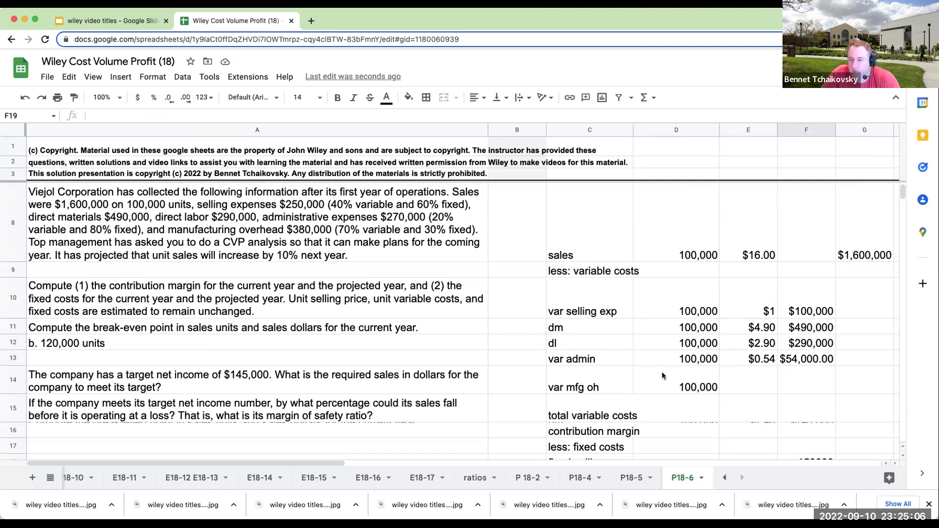
scroll(662, 375, down, 2)
text(+)
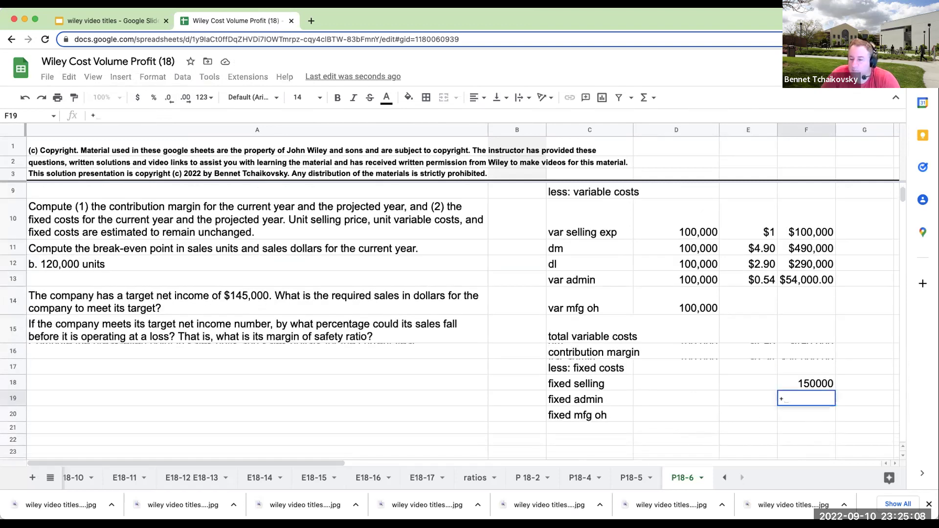
text(270)
text(*800)
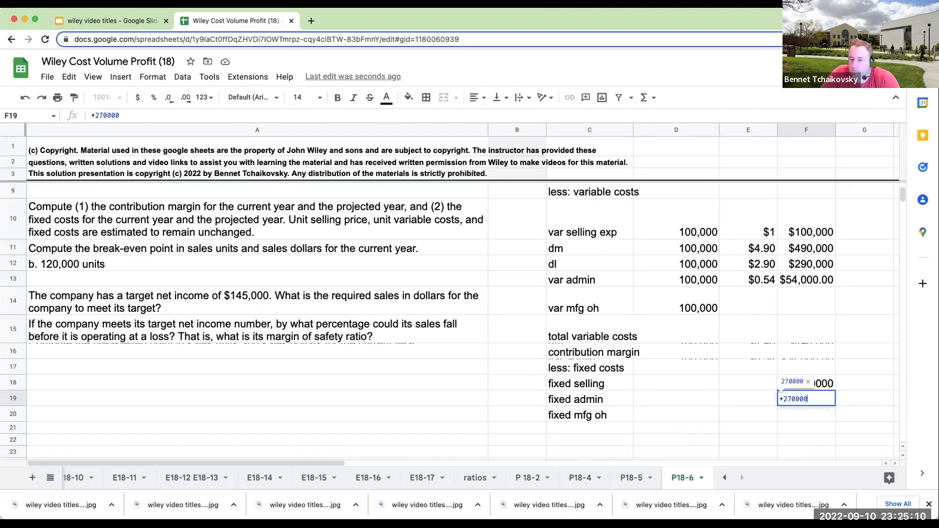
key(Return)
key(Up)
key(Right)
key(Left)
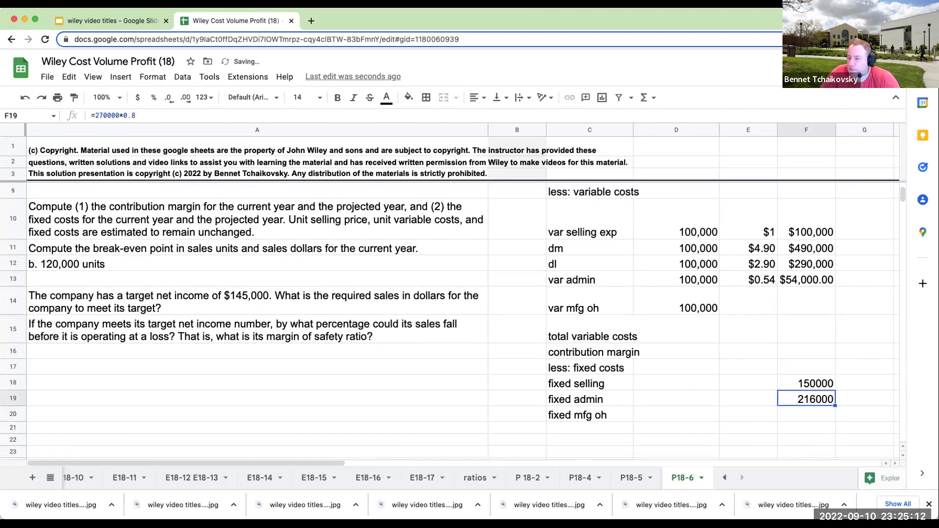
key(Up)
key(Up)
key(Up)
key(Up)
key(Up)
key(Up)
key(Up)
key(Down)
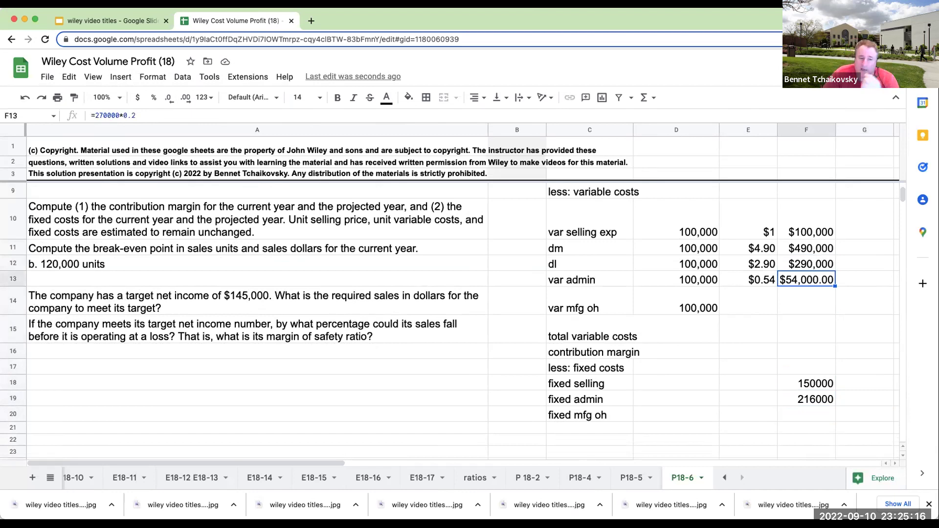
scroll(315, 375, up, 2)
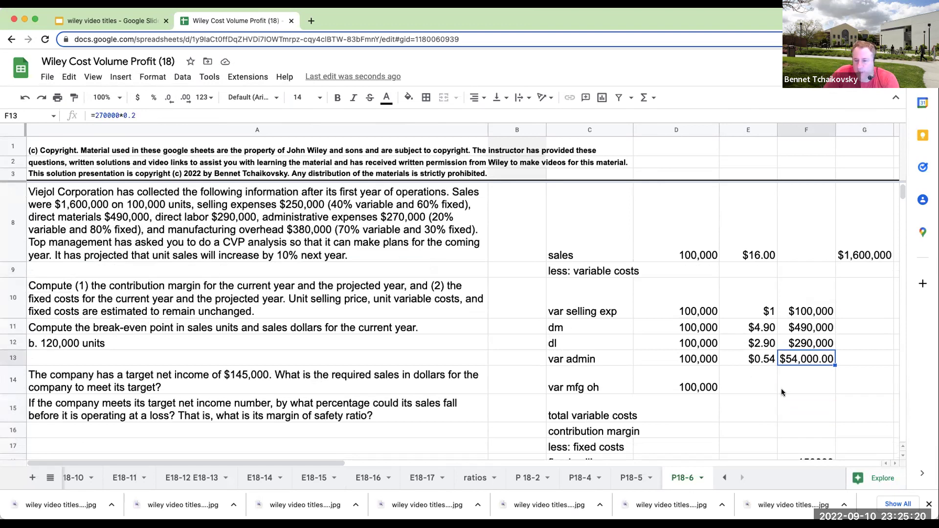
- Enter variable manufacturing overhead as 380000*.7 in F14 and its per-unit =F14/D14
click(796, 380)
text(+380000*.7)
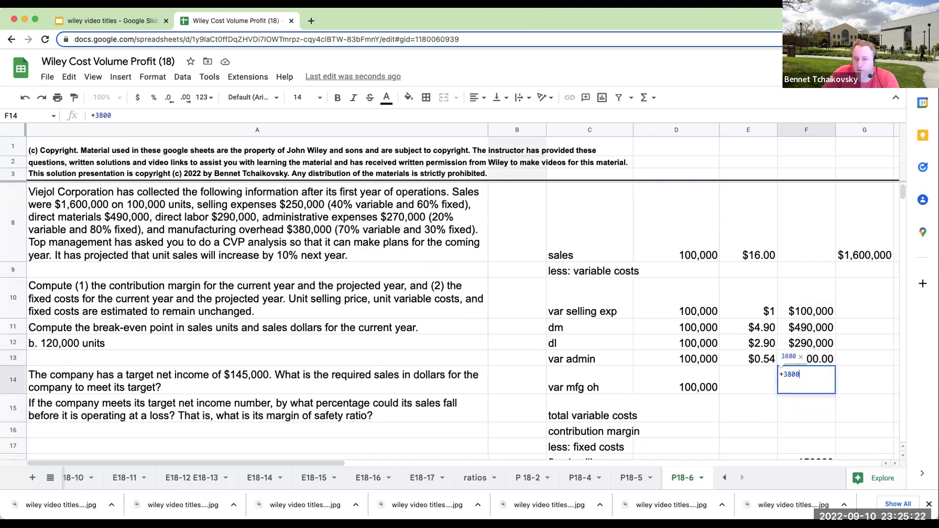
key(Return)
key(Up)
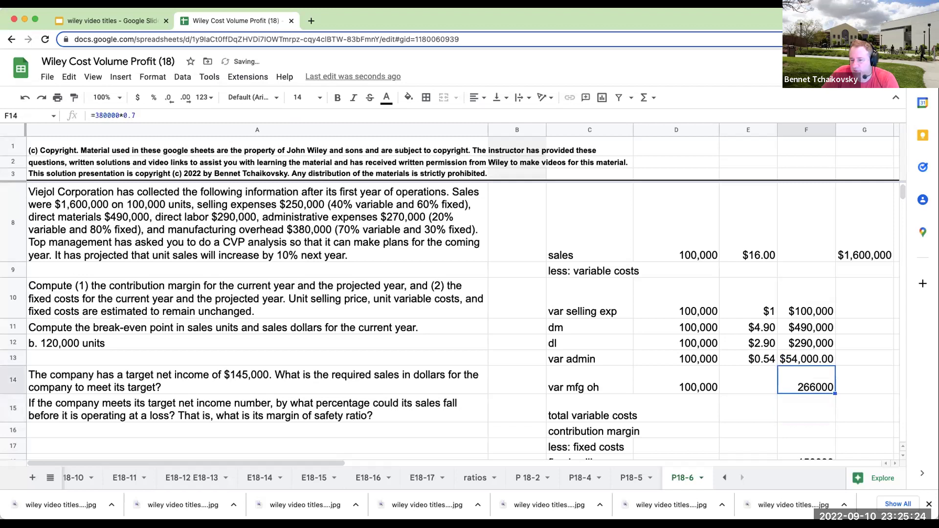
key(Left)
text(+F14/)
key(Left)
key(Return)
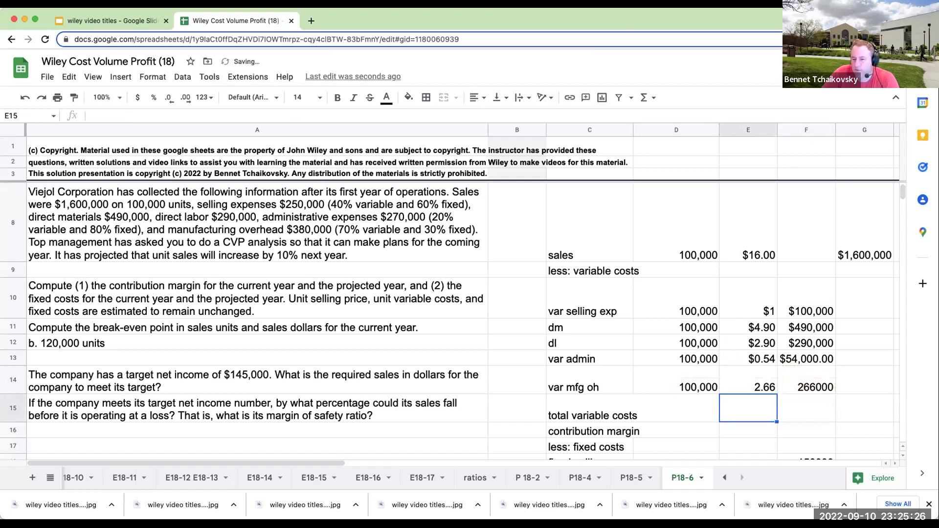
key(Up)
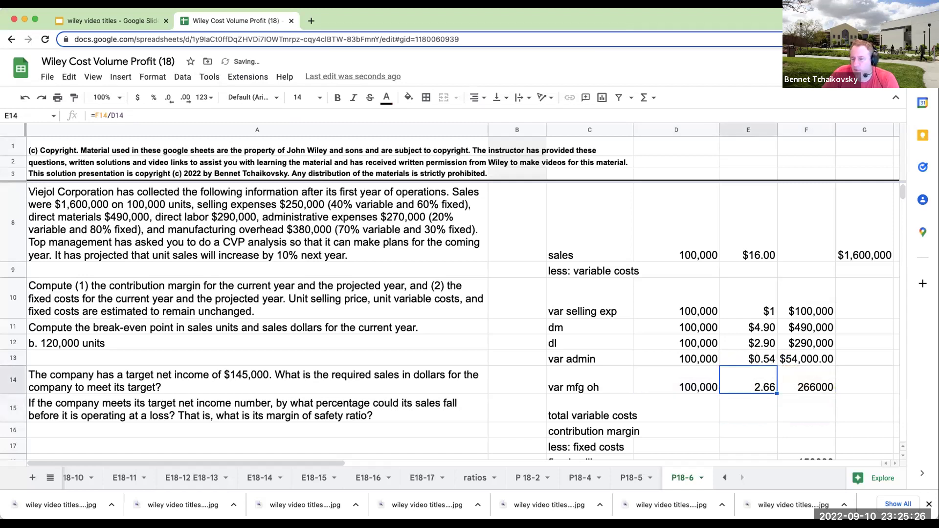
- Format the overhead per-unit cost and the $266,000 total as currency, total without decimals
click(138, 97)
click(827, 386)
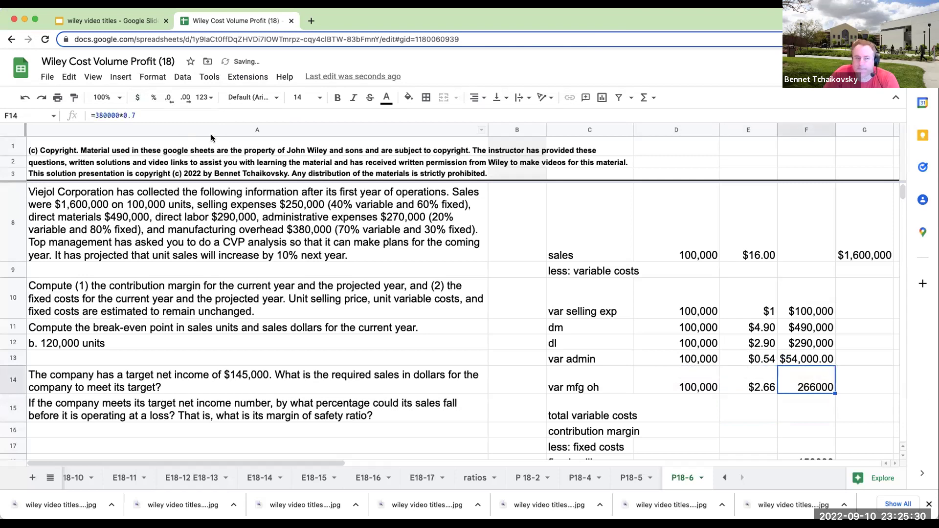
click(138, 97)
double_click(168, 100)
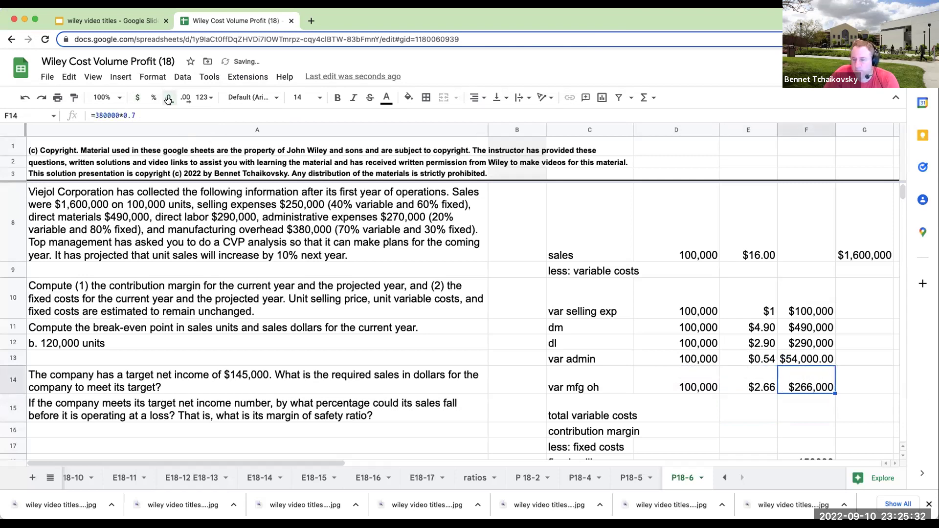
key(Down)
key(Down)
key(Down)
key(Down)
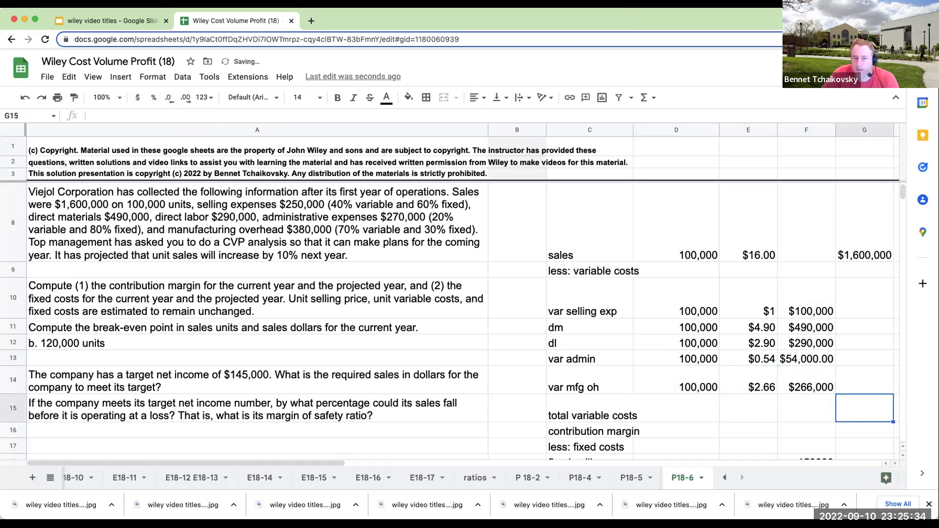
key(Up)
key(Up)
key(Up)
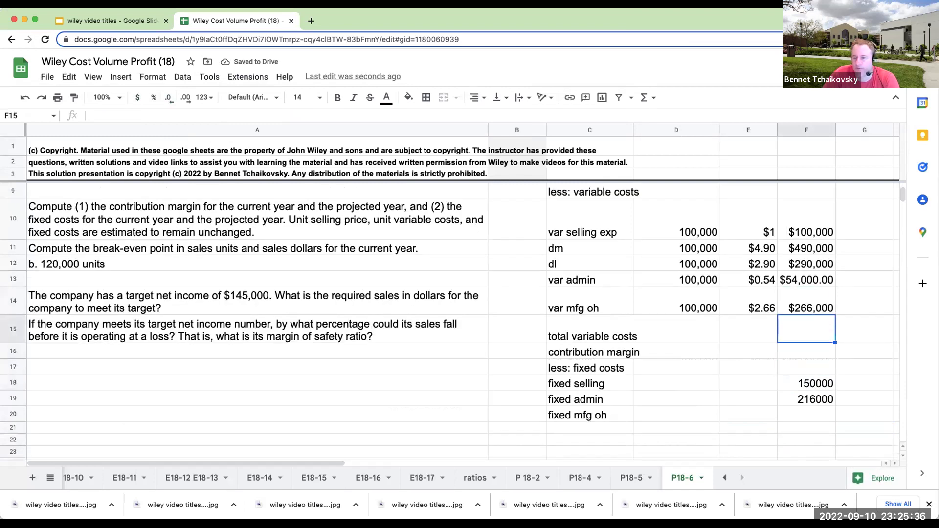
click(800, 306)
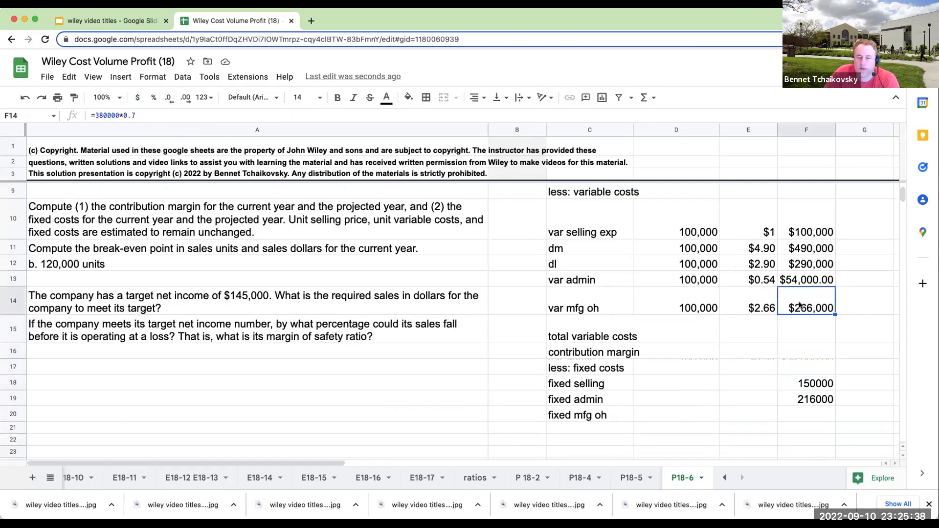
scroll(800, 308, up, 1)
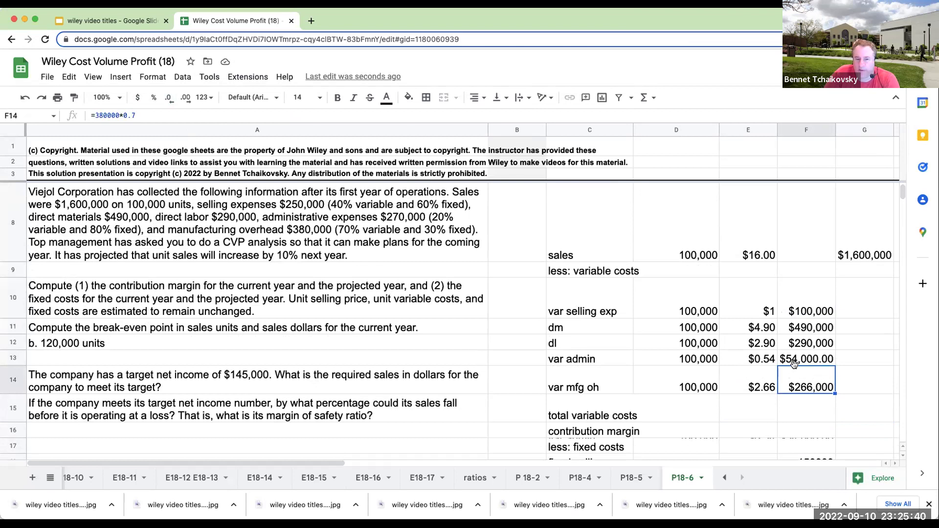
scroll(809, 391, down, 1)
- Enter fixed manufacturing overhead as 380000*.3 (114000)
click(818, 416)
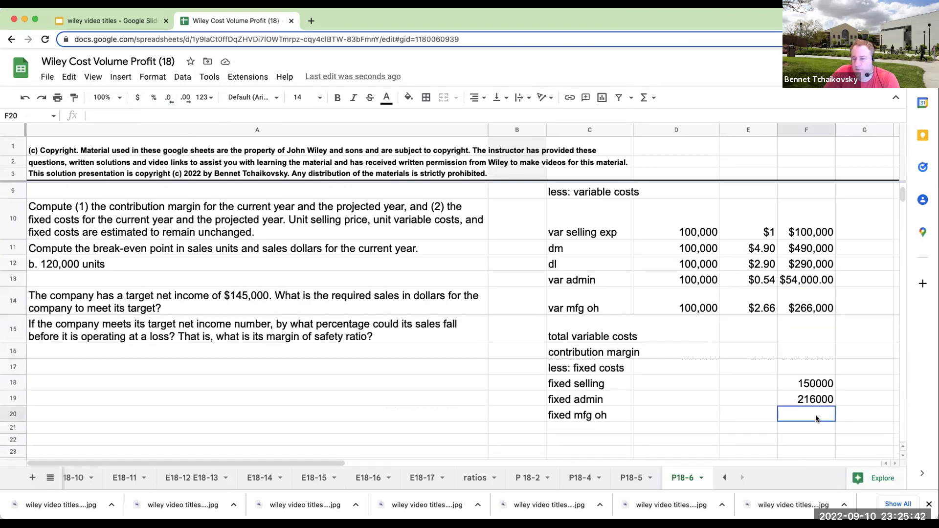
text(+380000)
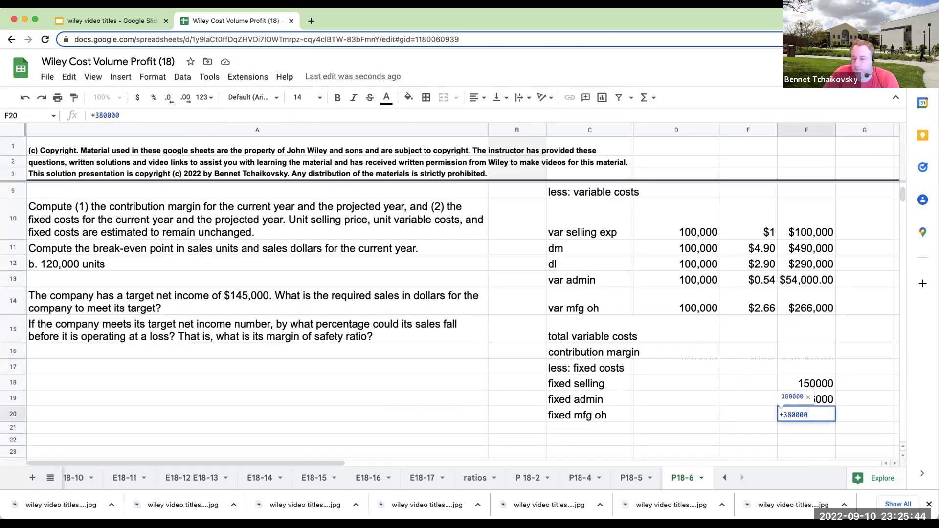
text(*.3)
key(Return)
click(812, 415)
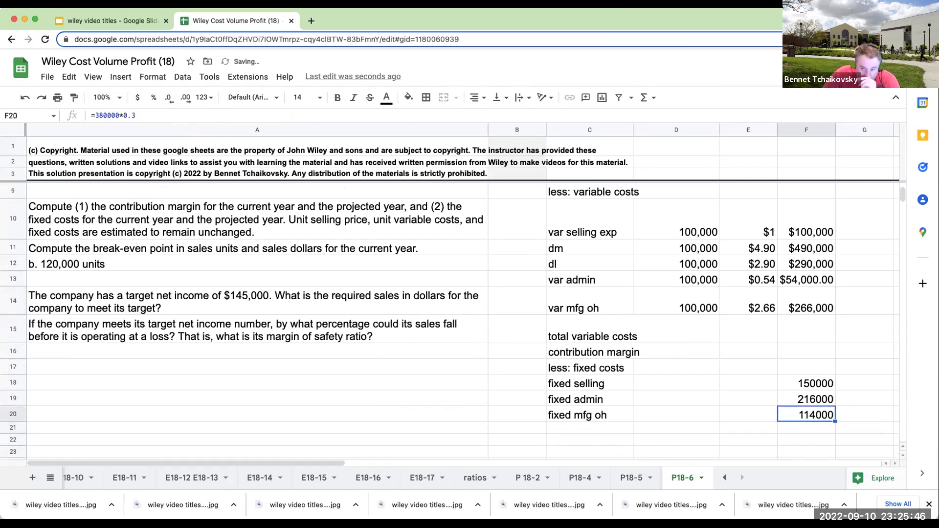
key(Left)
key(Left)
key(Left)
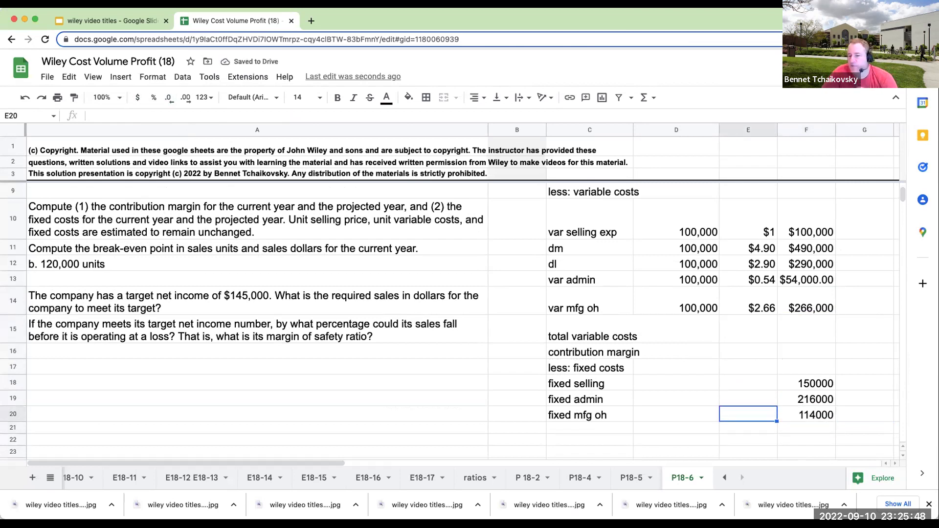
key(Down)
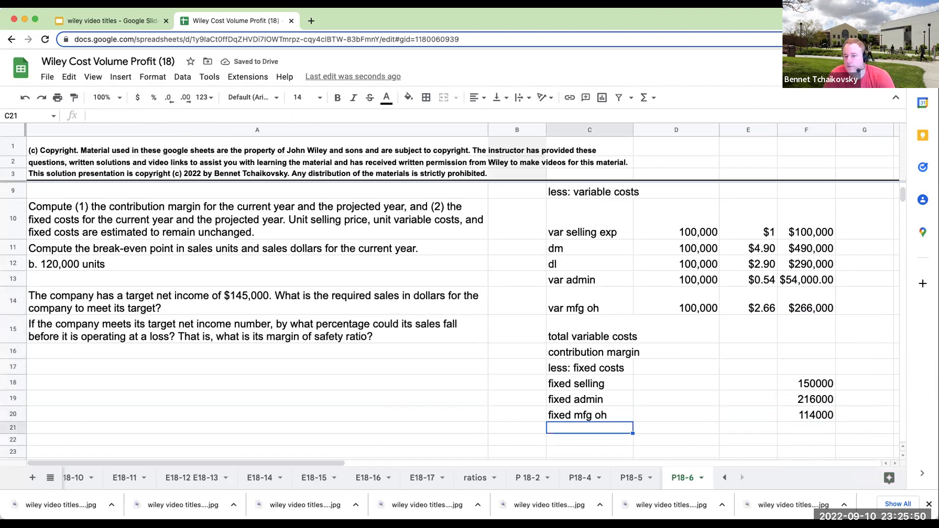
- Label the row below the fixed costs 'total fixed costs'
text(total fxie)
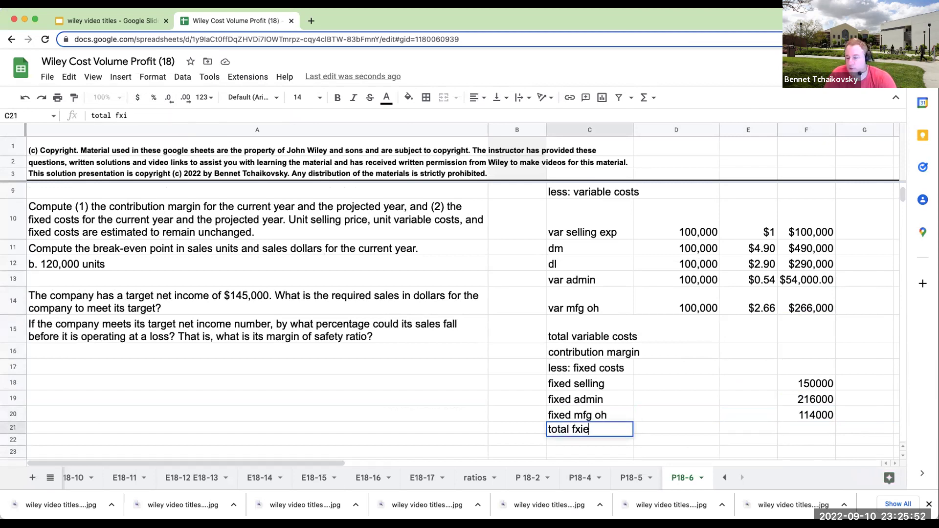
text(d)
key(BackSpace)
key(BackSpace)
key(BackSpace)
key(BackSpace)
text(ixed cots)
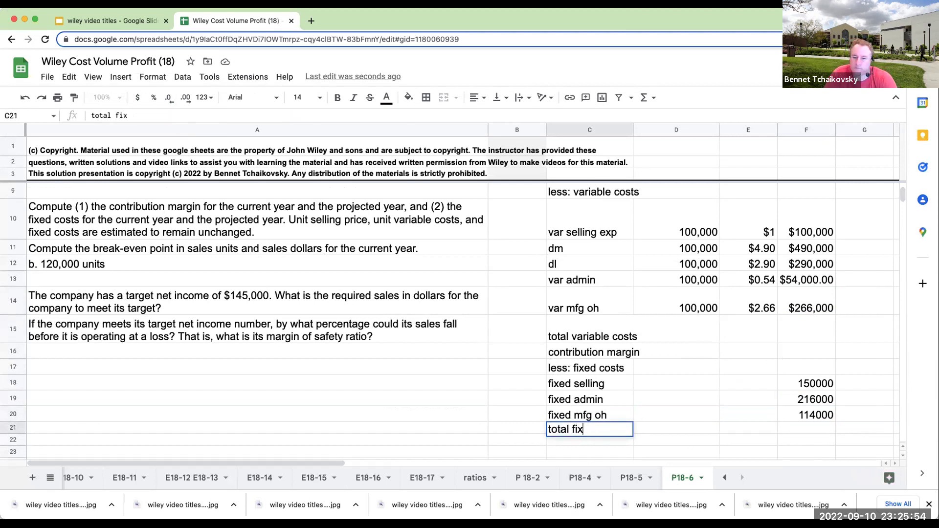
key(BackSpace)
text(sts)
key(Right)
key(Right)
key(Right)
key(Right)
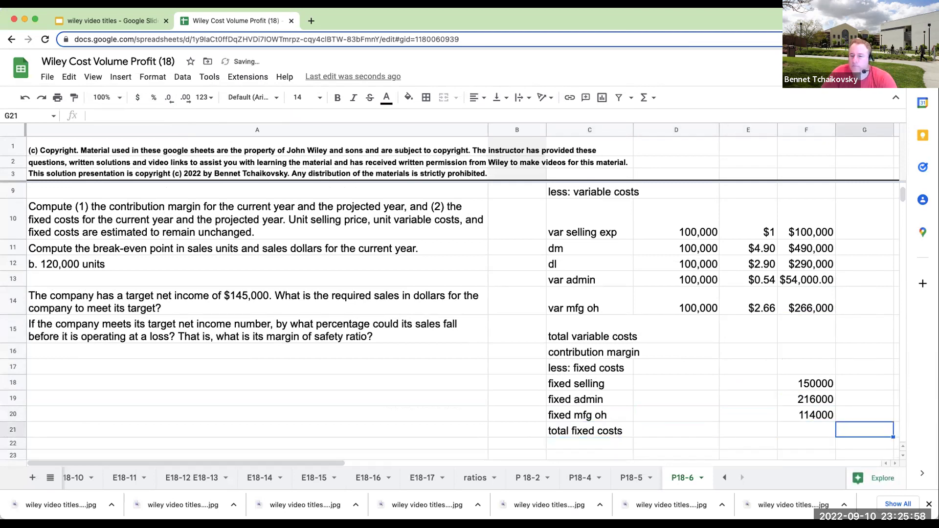
scroll(462, 293, right, 2)
key(Left)
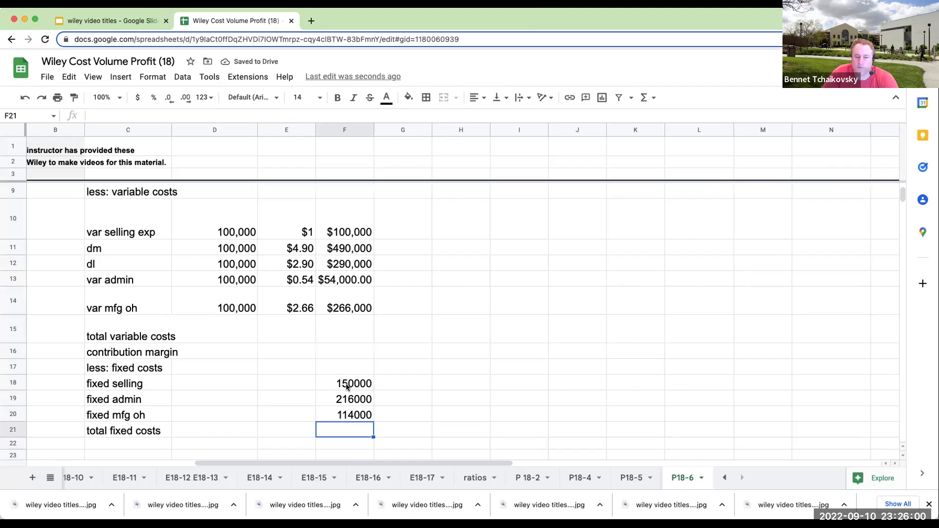
- Move the three fixed cost amounts one column left into E18:E20
drag(345, 384, 352, 414)
key(ctrl+x)
click(285, 384)
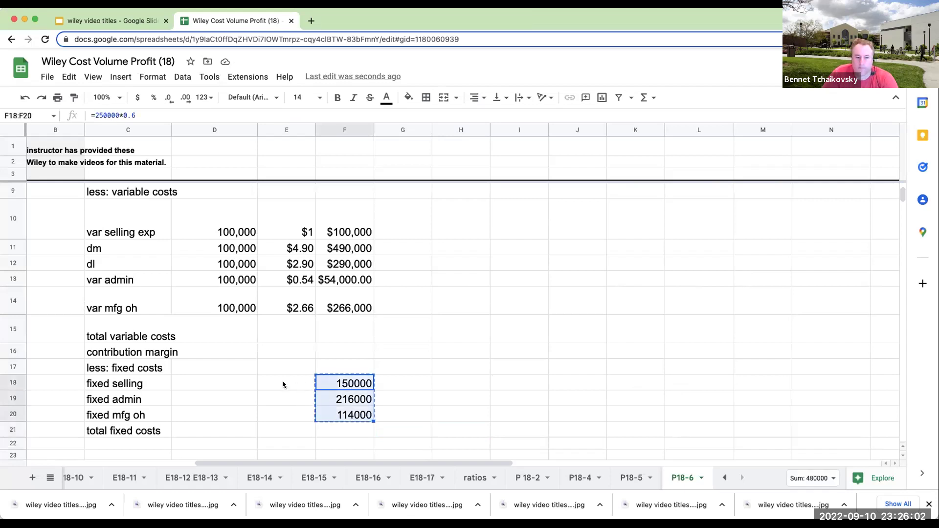
key(ctrl+v)
click(328, 432)
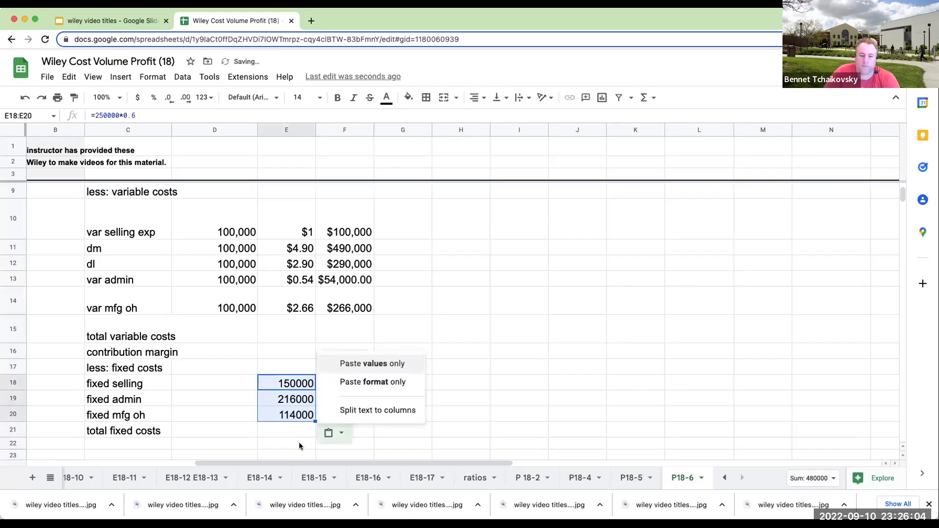
click(462, 352)
- Total the fixed costs with =E18+E19+E20 and format them as whole-dollar currency
click(347, 428)
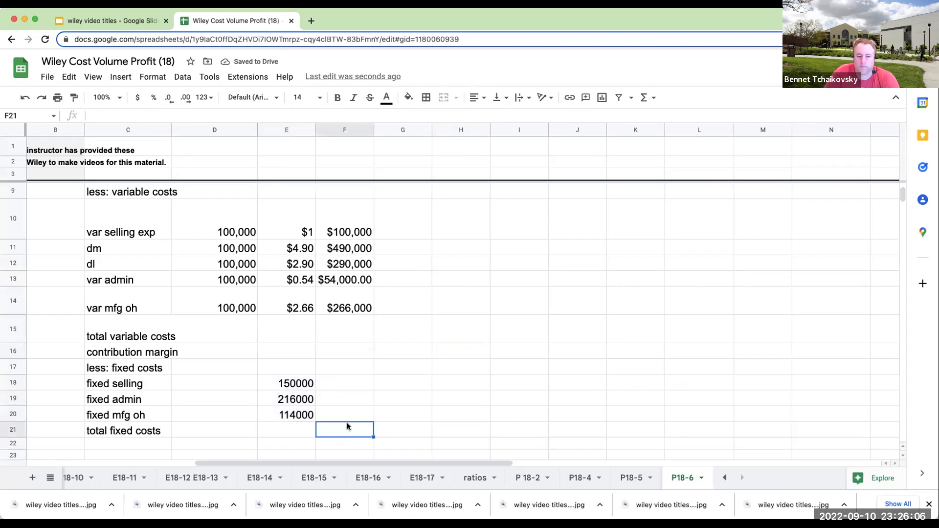
text(=e18+e19+e20)
key(Return)
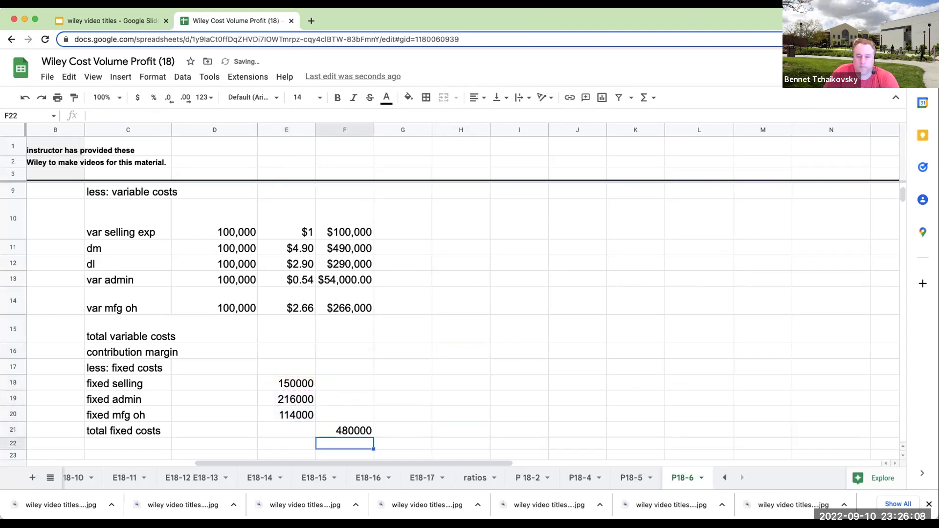
drag(272, 385, 346, 428)
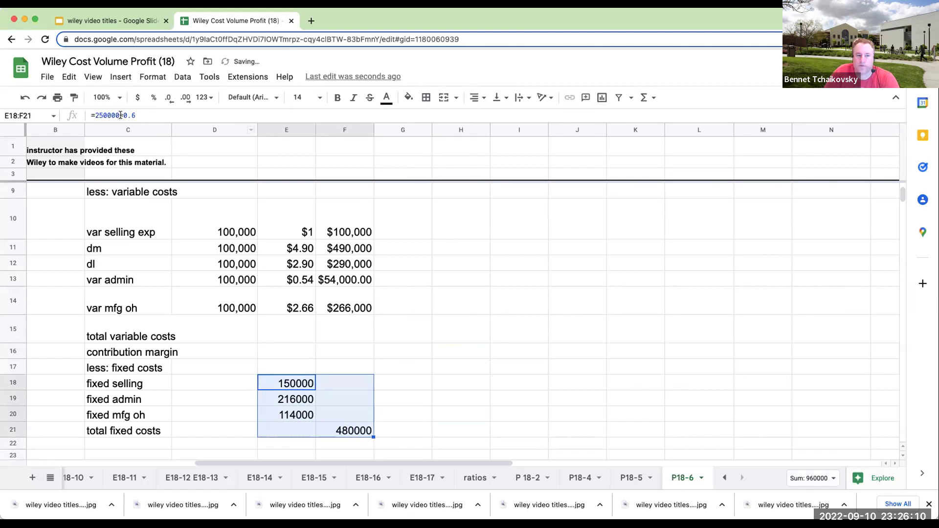
click(138, 98)
click(169, 97)
click(168, 98)
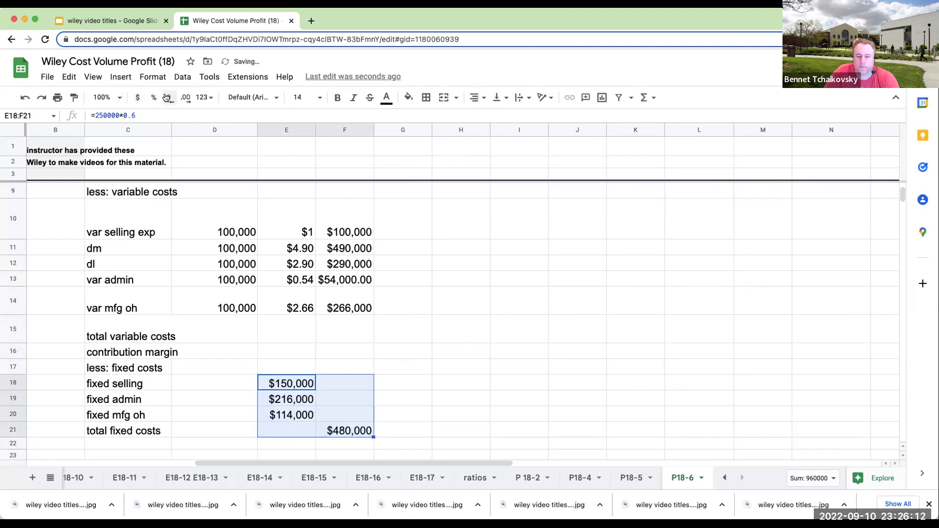
click(352, 348)
- Move the $480,000 fixed cost total from F21 to G21
key(Up)
key(Left)
key(Left)
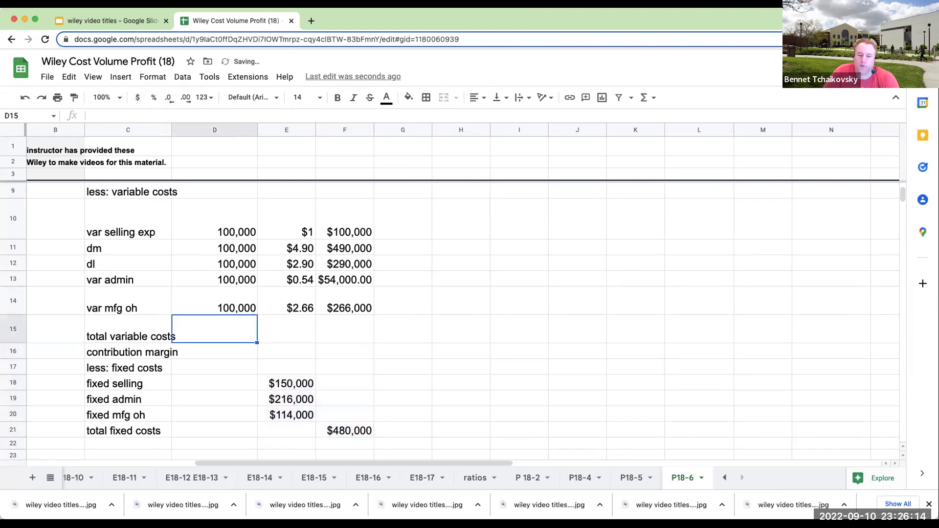
key(Right)
key(Right)
scroll(467, 281, up, 2)
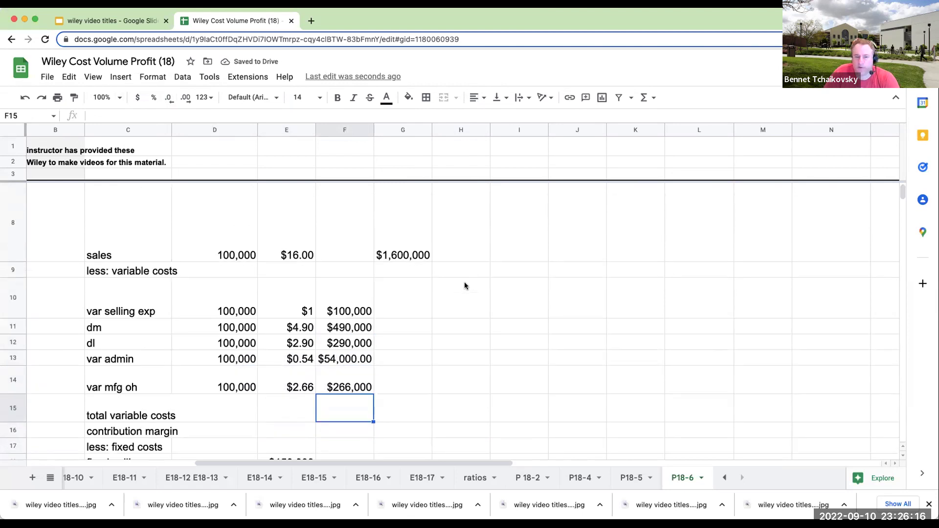
scroll(415, 322, down, 4)
click(361, 361)
click(336, 376)
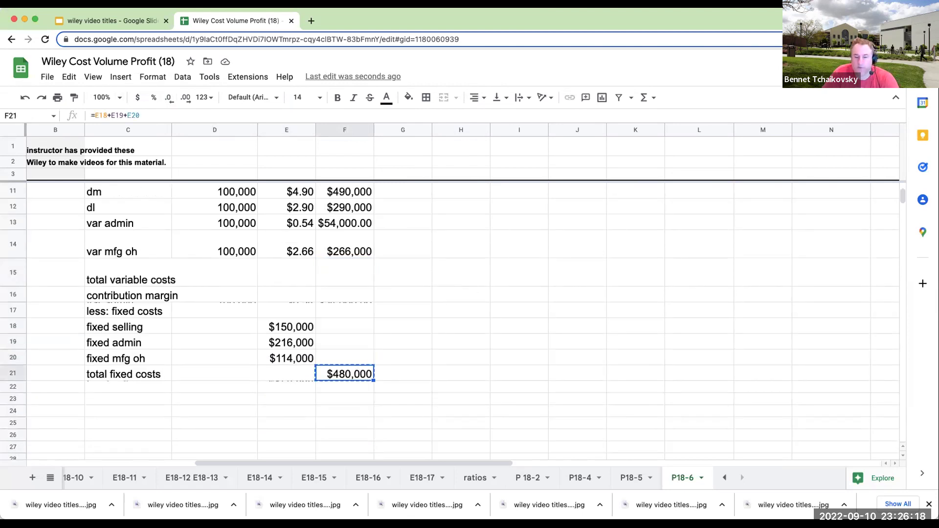
key(super+x)
key(Right)
key(super+v)
- Sum the five per-unit variable costs in E15 to $12.00, shown with two decimals
scroll(379, 290, up, 3)
click(424, 416)
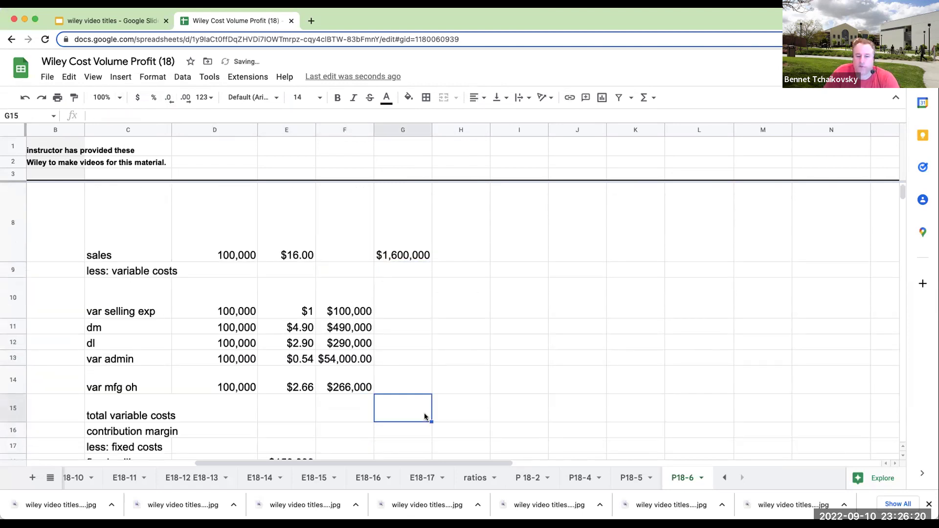
key(Left)
key(Left)
text(+)
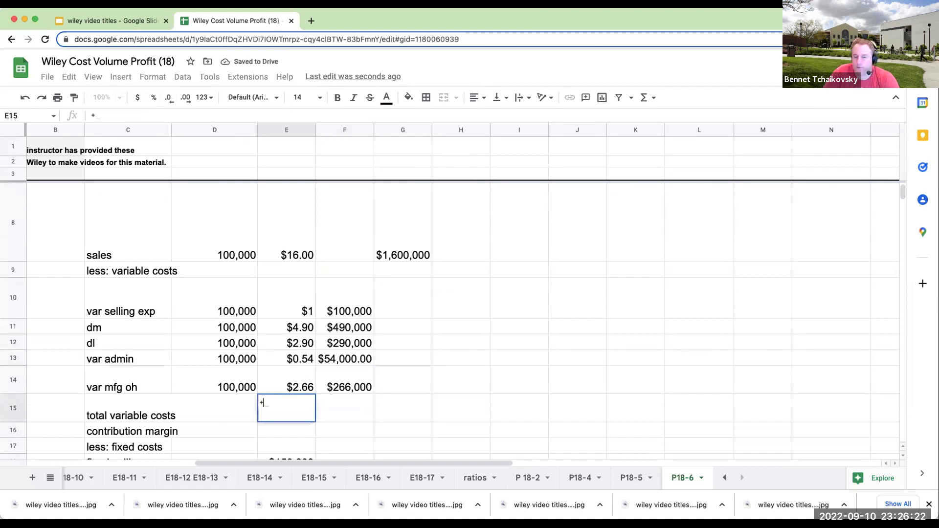
key(Up)
key(Up)
key(Up)
key(Up)
key(Up)
text(+)
key(Up)
key(Up)
key(Up)
key(Up)
text(+)
key(Up)
key(Up)
key(Up)
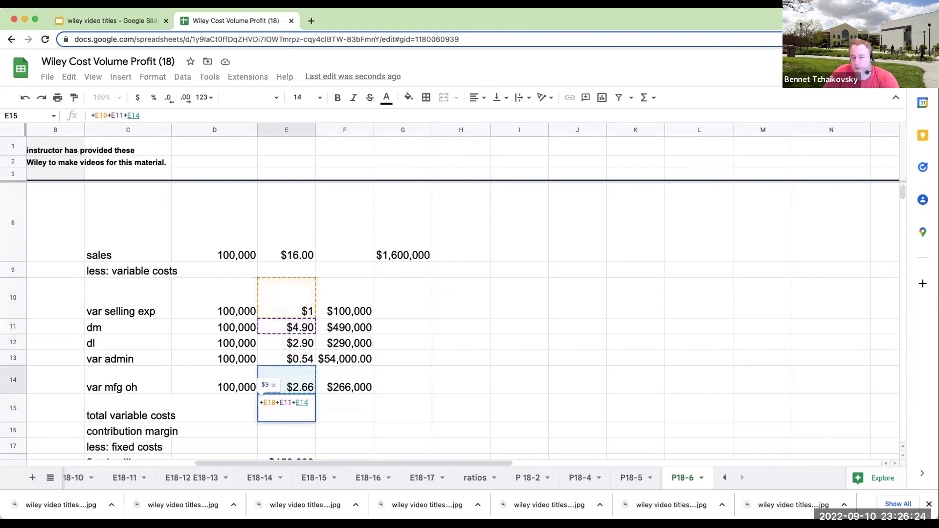
text(+)
key(Up)
key(Up)
text(+)
key(Up)
key(Return)
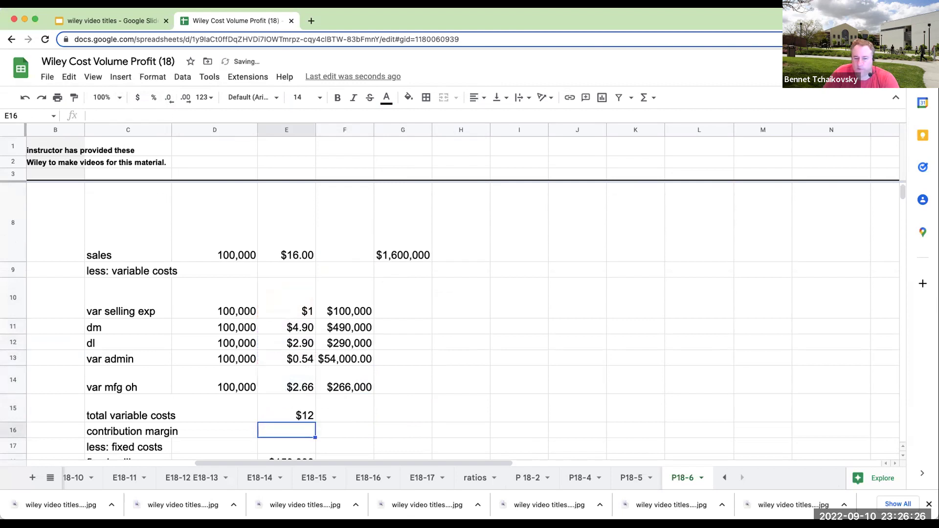
key(Up)
click(194, 98)
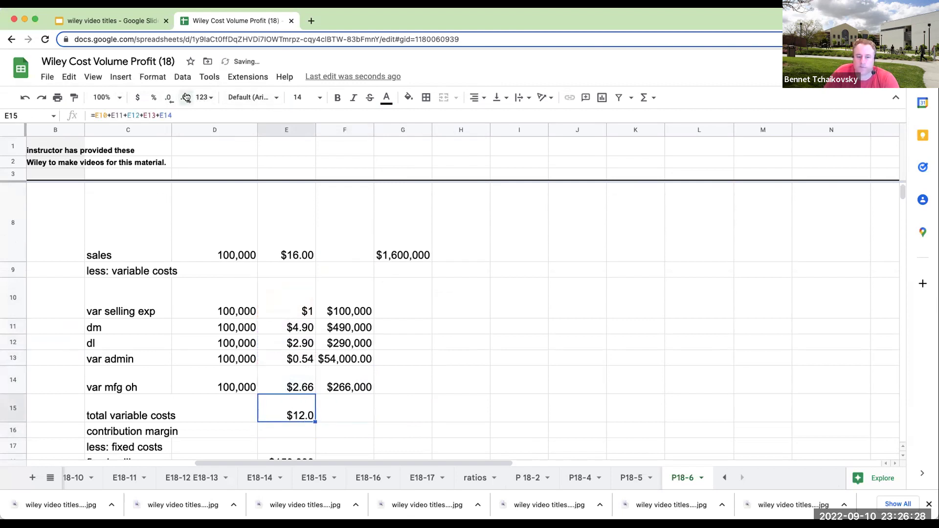
click(193, 98)
- Total the variable cost amounts F10 through F14 in G15 for $1,200,000
click(435, 379)
key(Left)
key(Down)
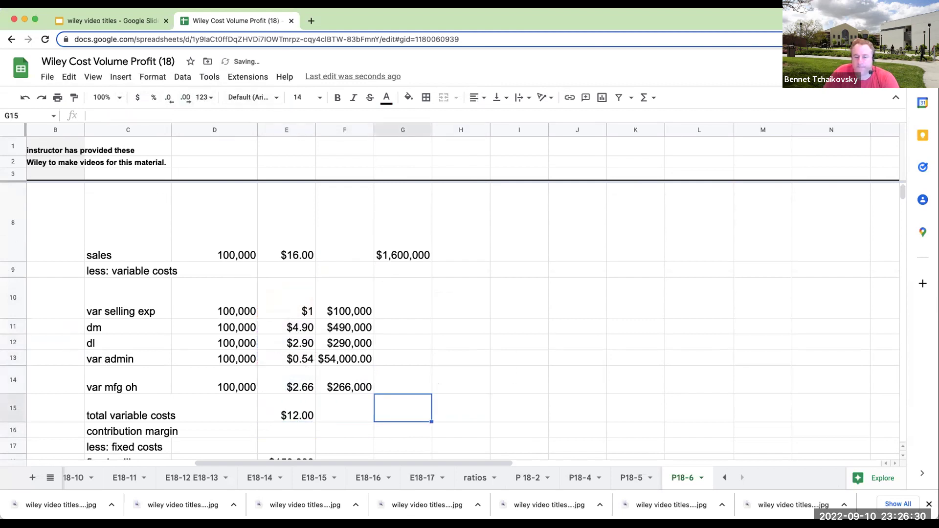
text(+)
key(Left)
key(Up)
key(Up)
key(Up)
key(Up)
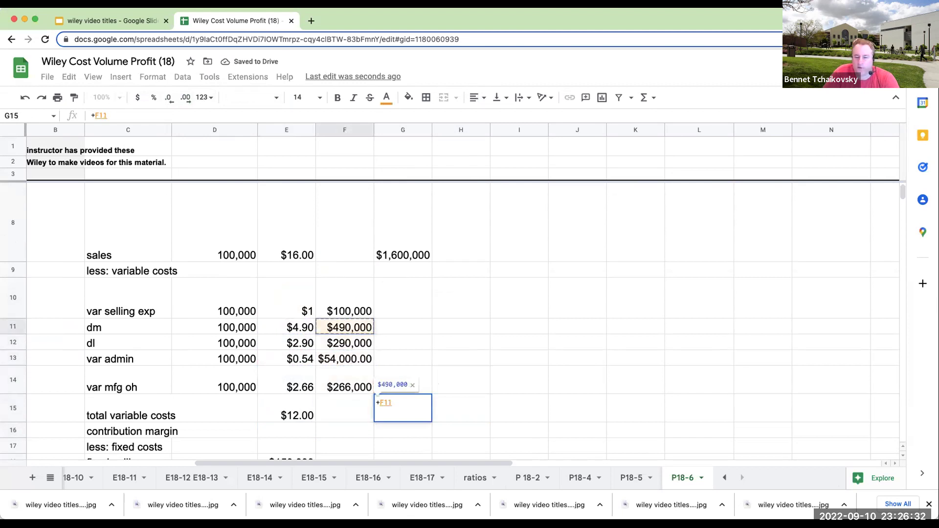
key(Left)
key(Up)
key(Up)
key(Right)
key(Down)
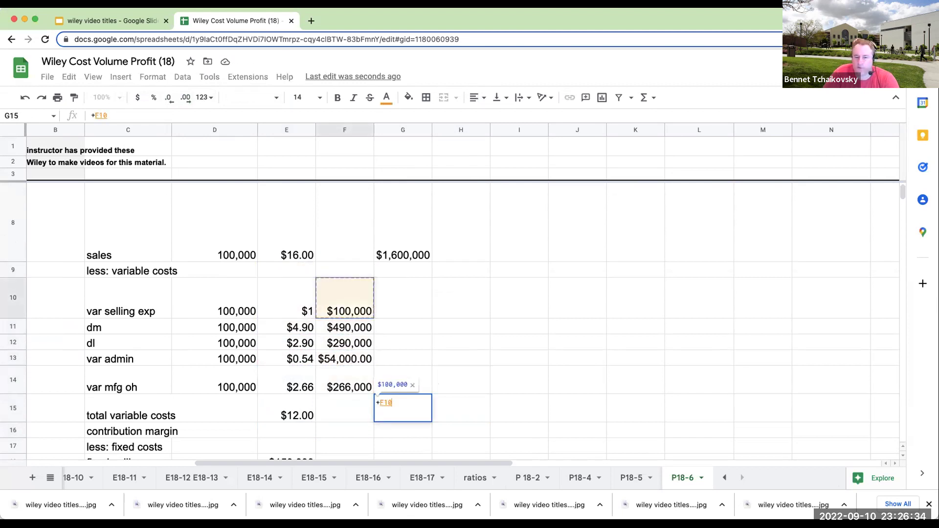
text(+)
key(Up)
key(Up)
key(Up)
key(Up)
text(+)
key(Up)
key(Up)
key(Up)
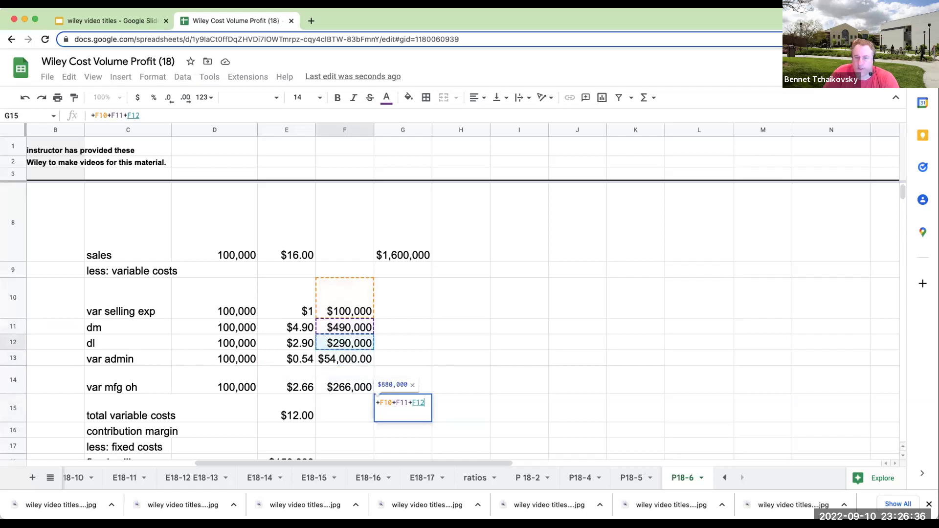
text(+)
key(Left)
key(Up)
key(Up)
text(+)
key(Left)
key(Up)
key(Return)
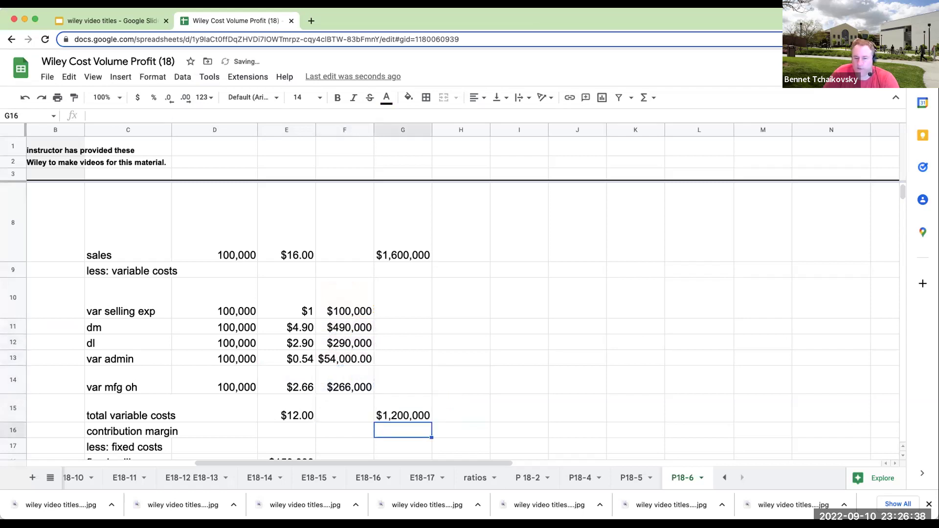
- Set D15 to =D14 so the row shows 100,000 units, then check the row's formulas
key(Up)
key(Left)
key(Left)
key(Left)
text(=)
key(Up)
key(Return)
key(Up)
key(Right)
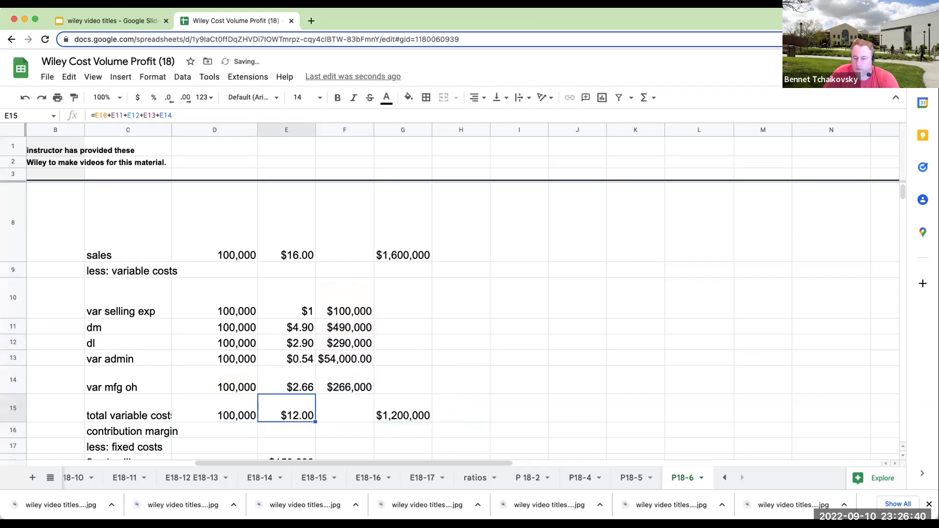
click(214, 408)
key(Right)
key(Right)
key(Right)
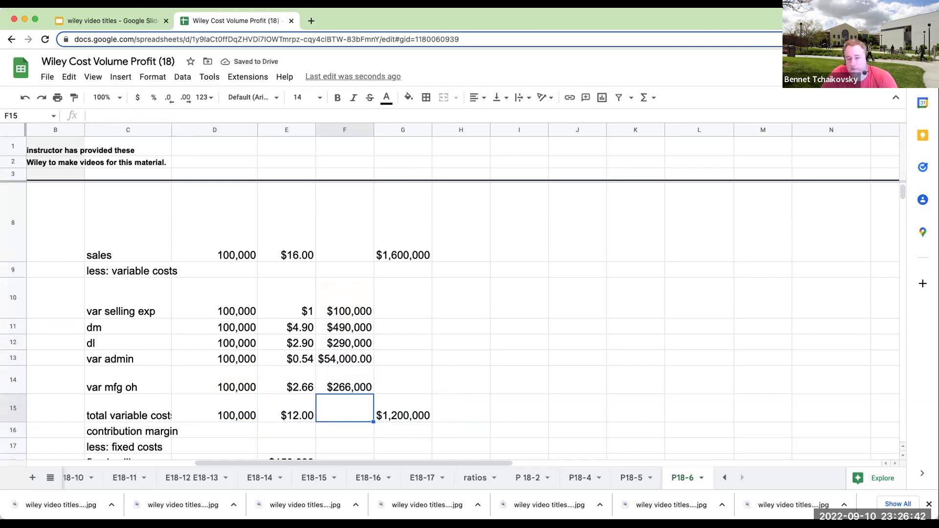
key(Down)
key(Down)
key(Left)
key(Left)
key(Left)
key(Up)
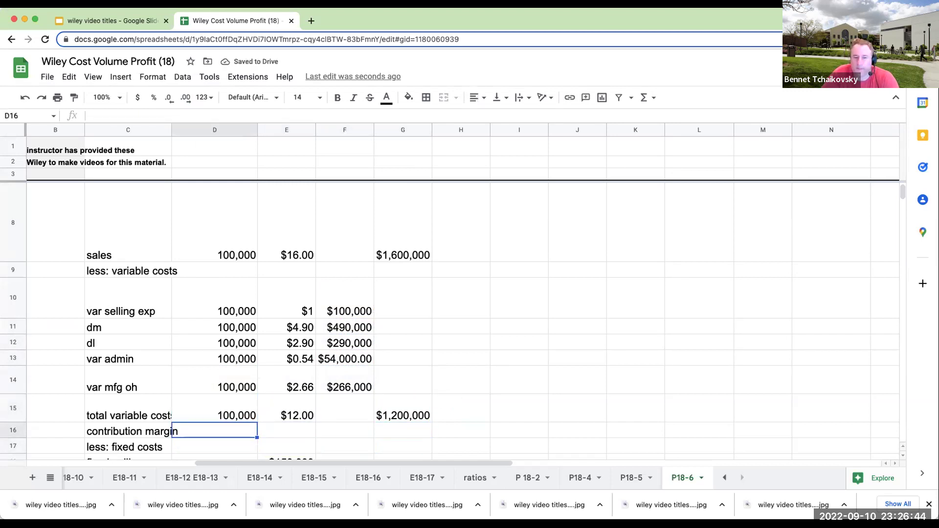
- Compute the $4.00 contribution margin per unit in E16 and fill 100,000 units into D16
key(Right)
text(+)
key(Up)
key(Up)
key(Up)
key(Up)
key(Up)
key(Up)
key(Up)
key(Up)
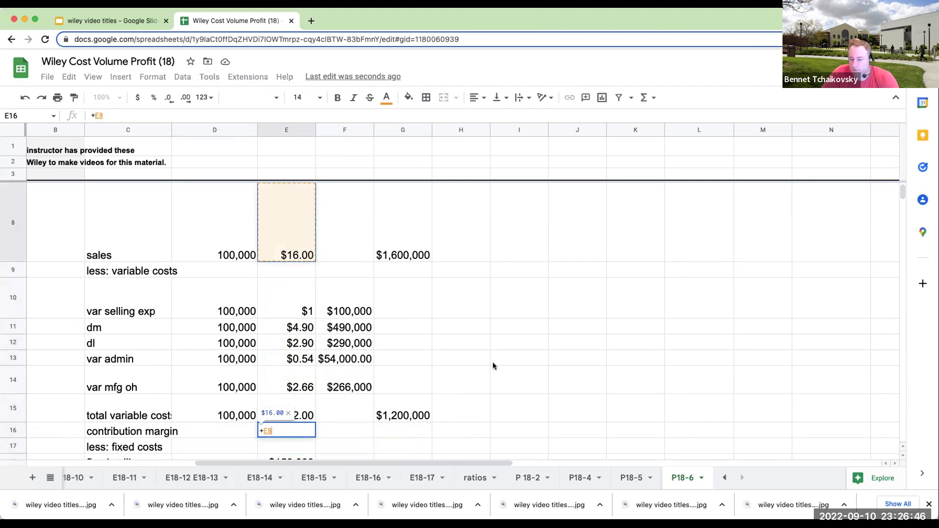
text(-)
key(Up)
key(Return)
key(Left)
key(Up)
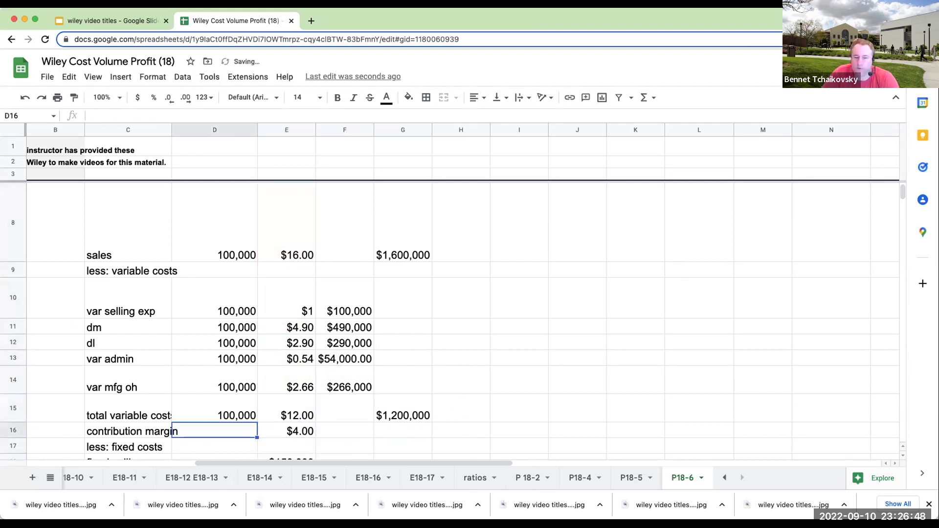
key(ctrl+d)
- Multiply units by $4.00 in G16 for a $400,000 total contribution margin
key(Right)
key(Right)
key(Right)
text(+)
key(Left)
key(Left)
key(Left)
text(*)
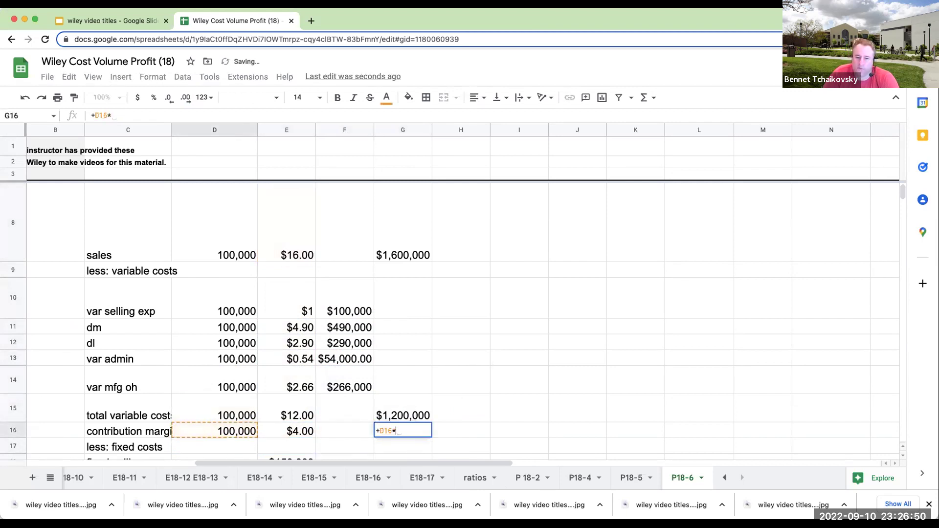
key(Left)
key(Left)
key(Return)
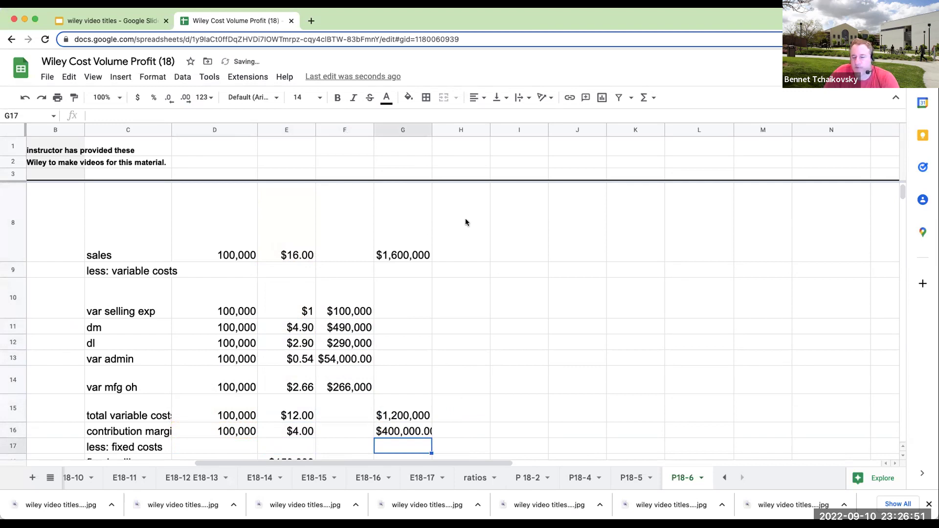
- Label C22 'net loss' and enter =+G16-G21 in G22, giving -$80,000
click(406, 257)
click(416, 403)
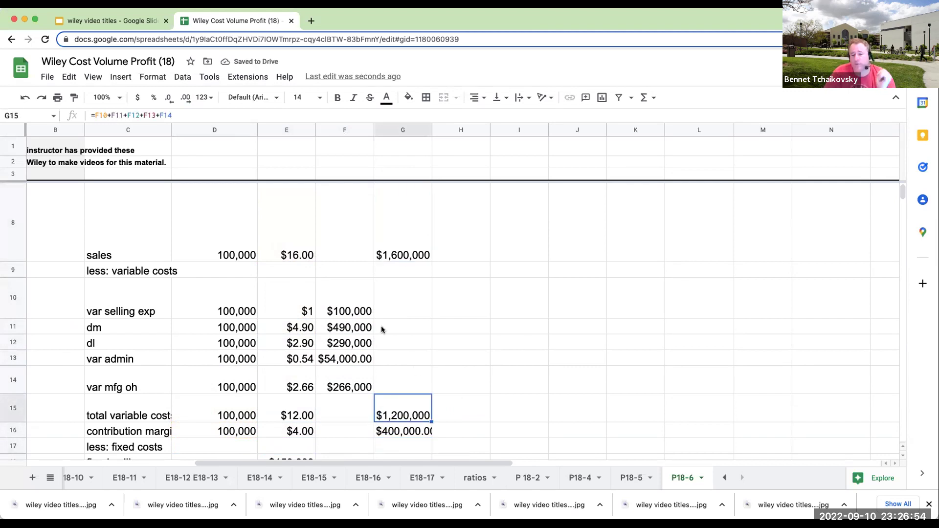
scroll(410, 382, down, 2)
click(413, 416)
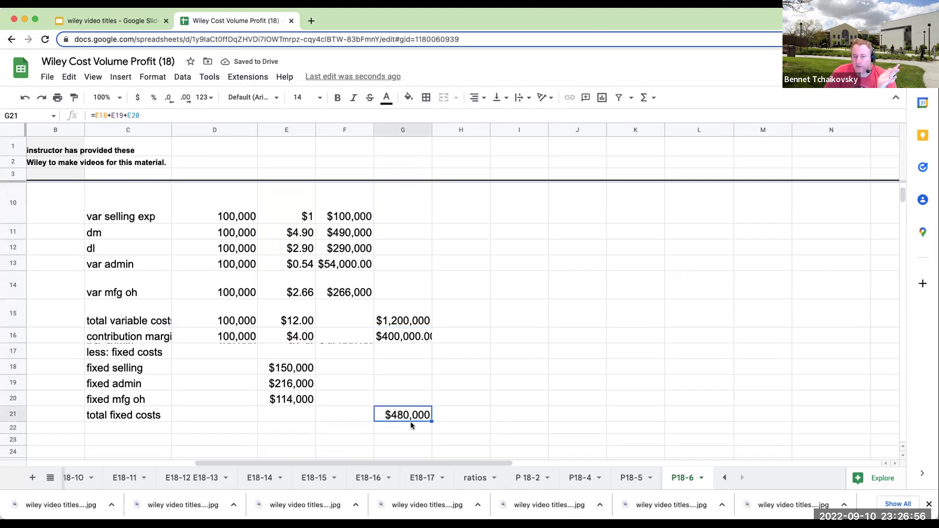
click(133, 428)
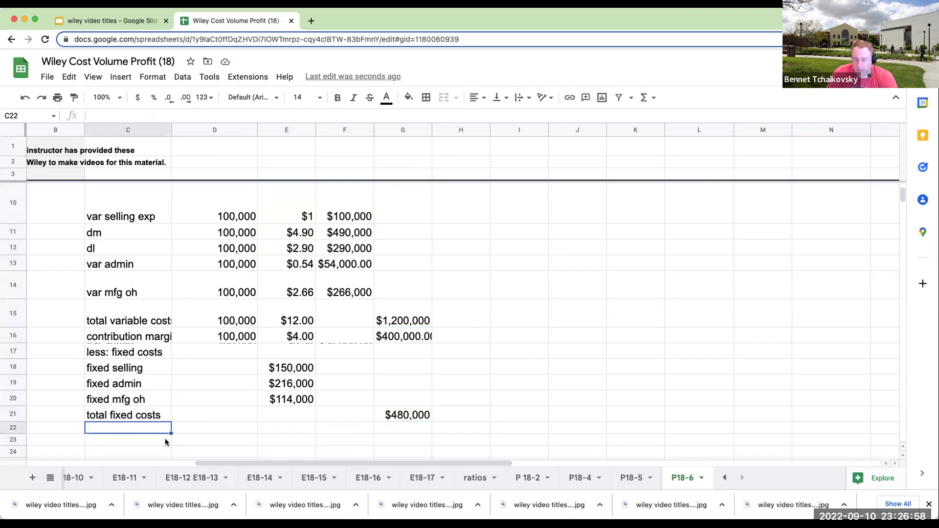
text(net los)
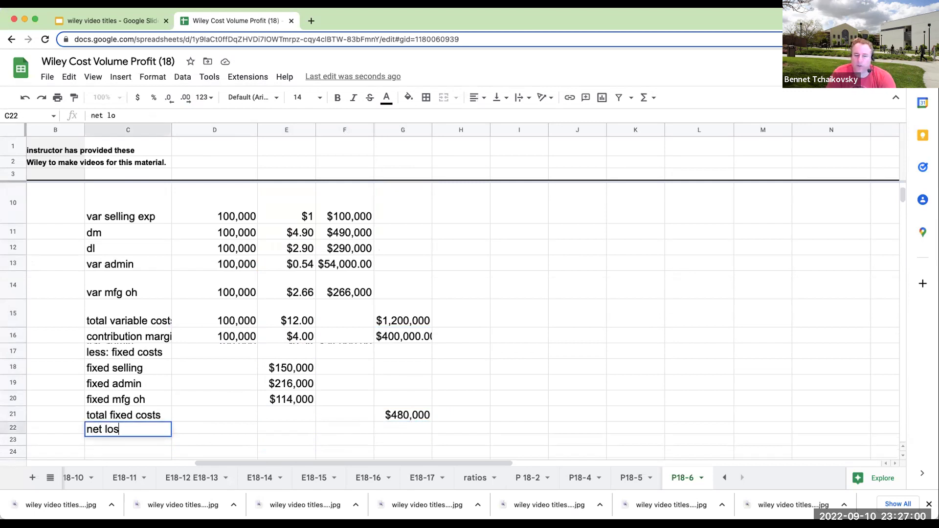
key(Tab)
key(Tab)
key(Tab)
key(Tab)
text(+)
key(Up)
key(Up)
key(Up)
key(Up)
key(Up)
key(Up)
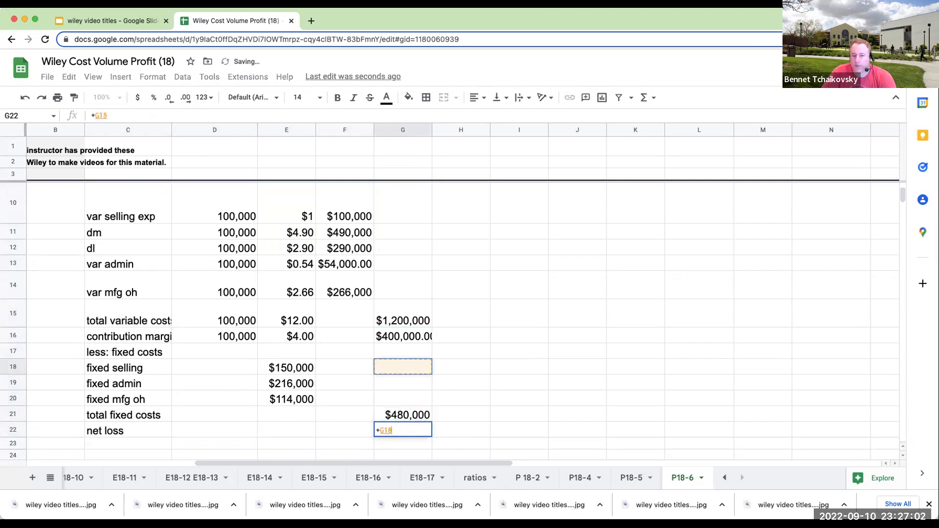
text(-)
key(Up)
key(Return)
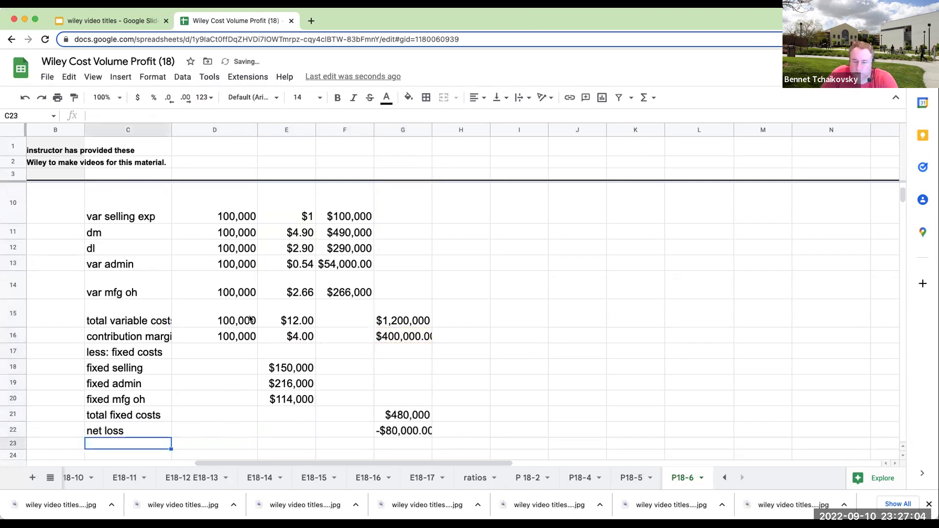
- Reread the problem's contribution margin and break-even requirements against the 120,000-unit answer
scroll(135, 289, up, 3)
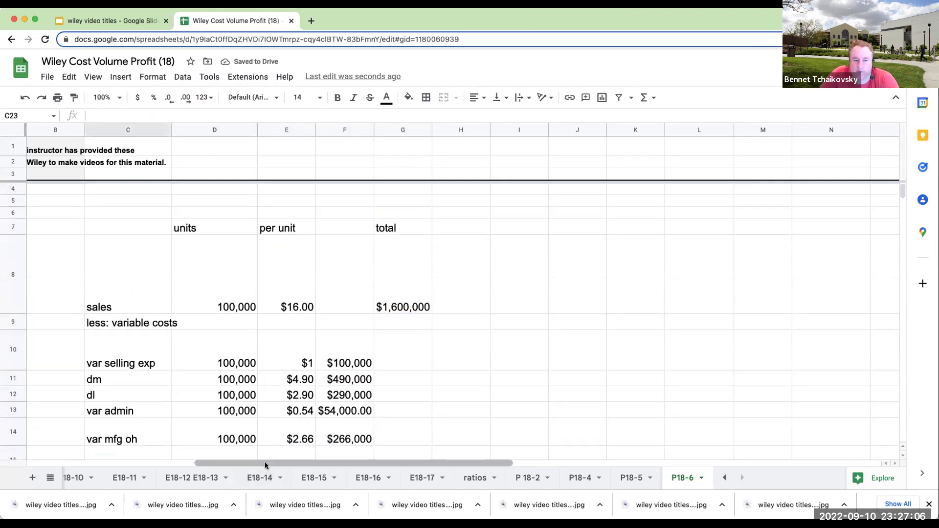
drag(267, 462, 119, 460)
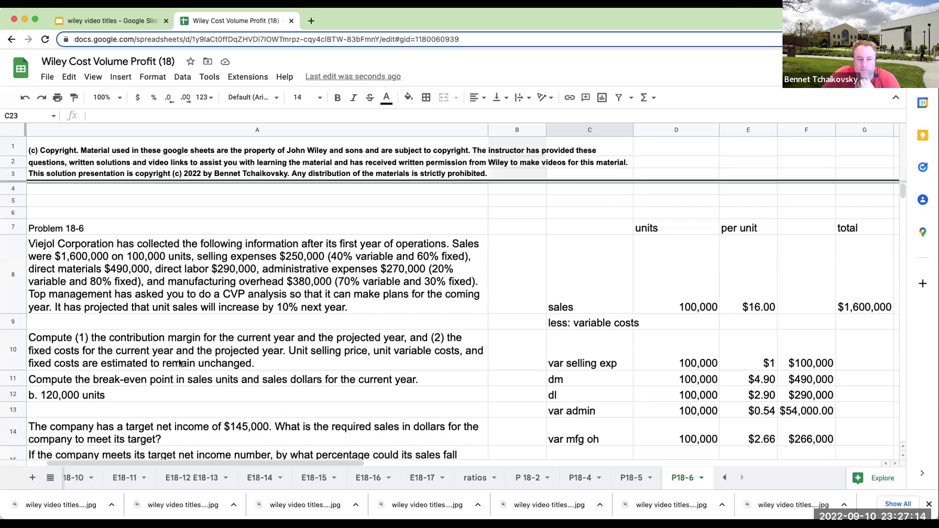
click(282, 339)
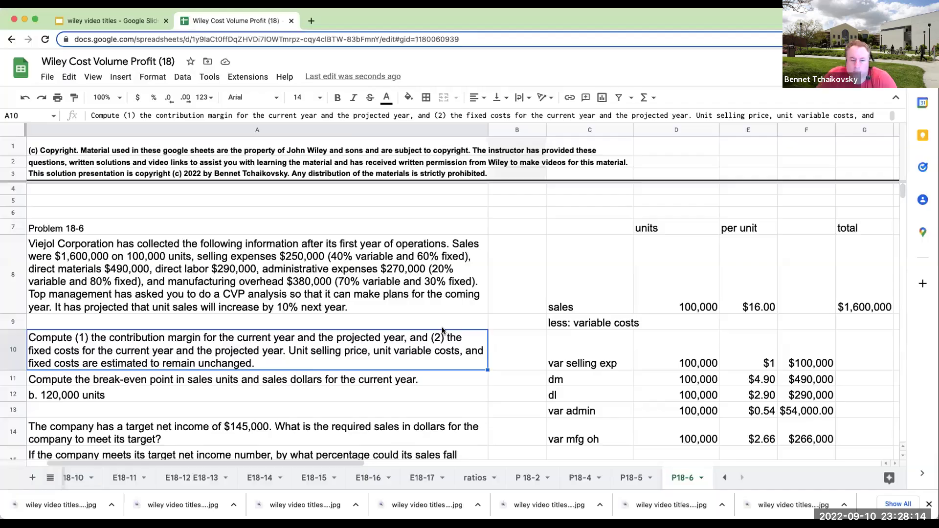
click(399, 393)
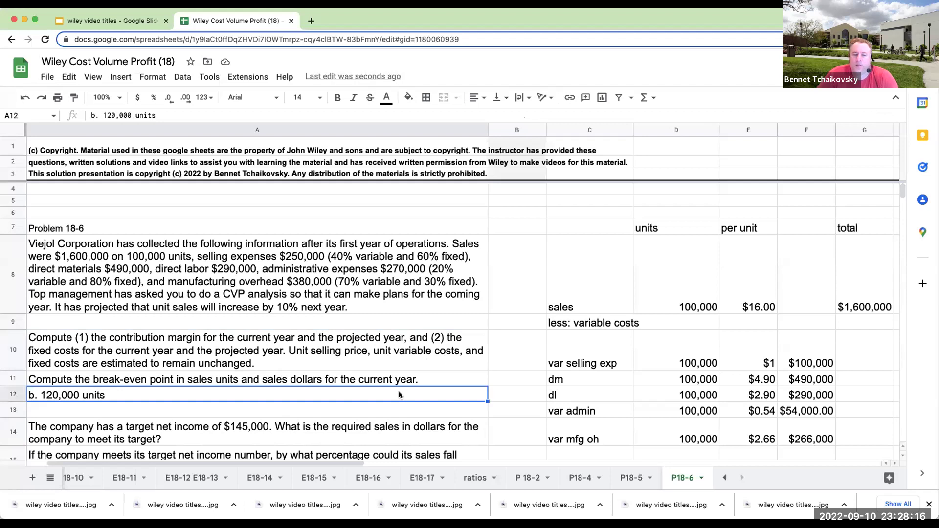
key(Up)
key(Right)
key(Left)
key(Up)
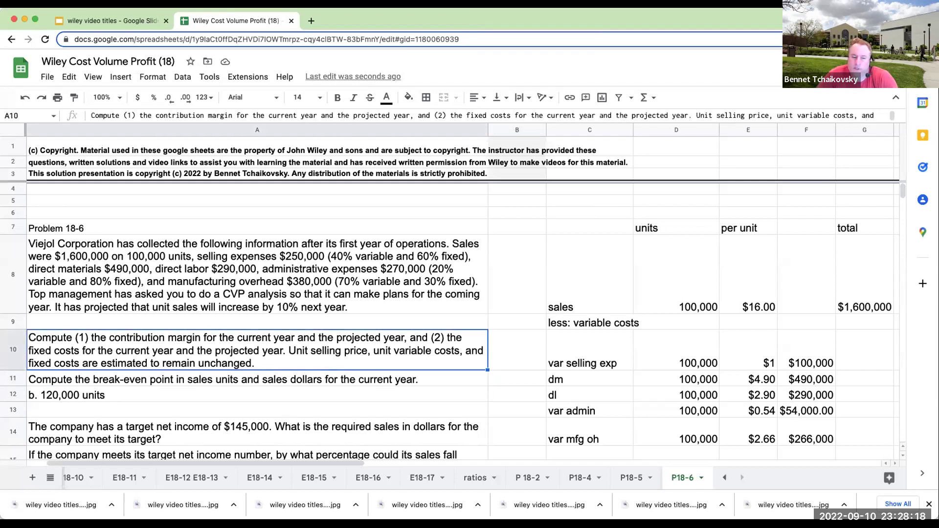
key(Down)
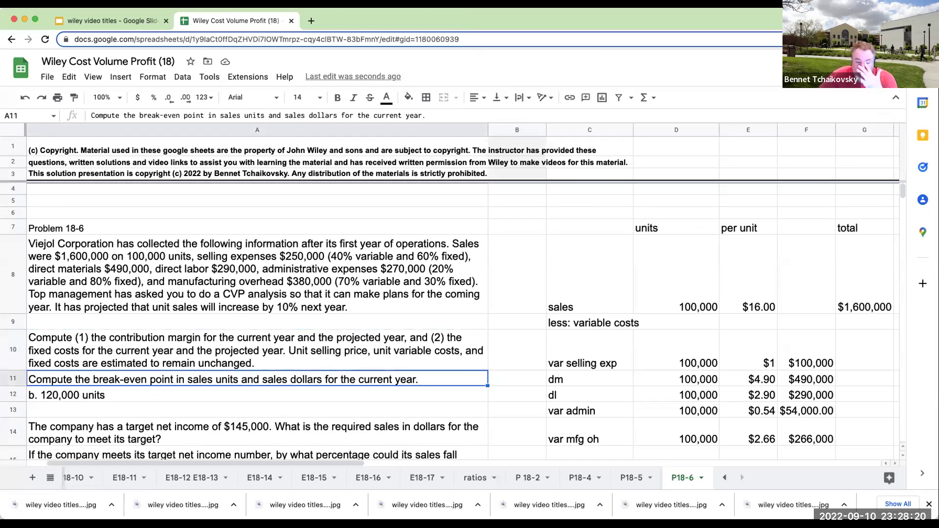
- Check the per-unit contribution margin formula, then select C7:H23 to copy
scroll(693, 290, down, 2)
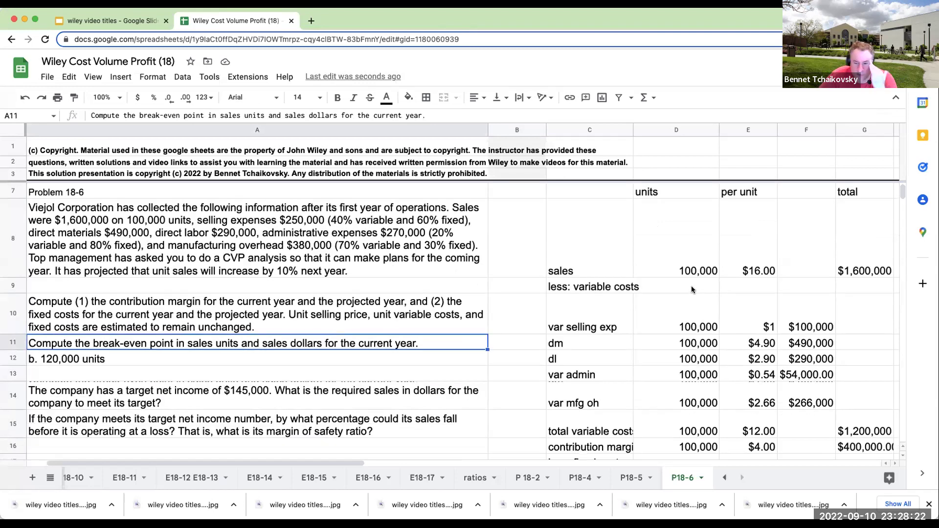
click(766, 426)
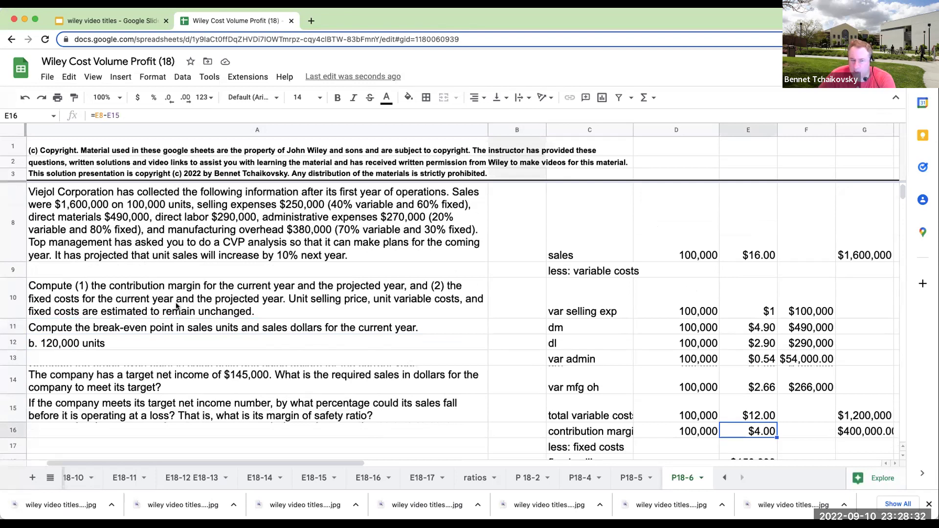
scroll(230, 327, up, 2)
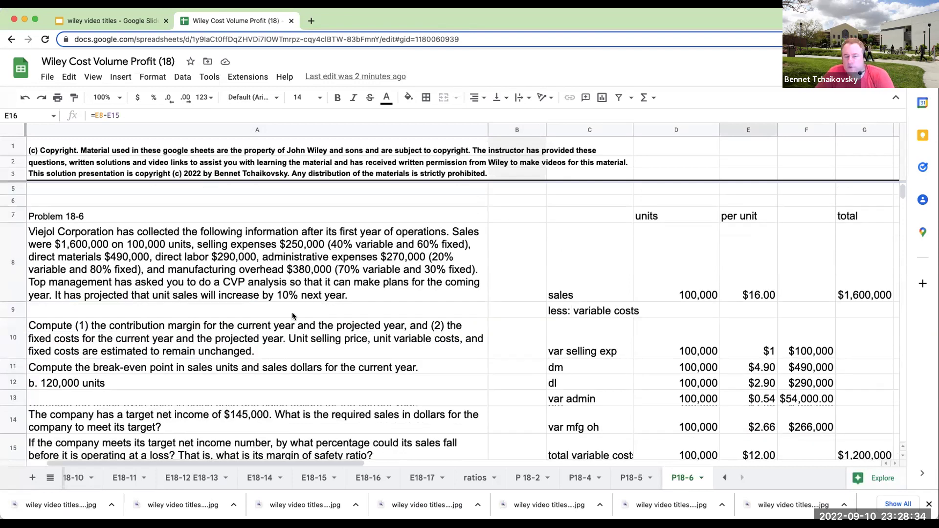
click(295, 294)
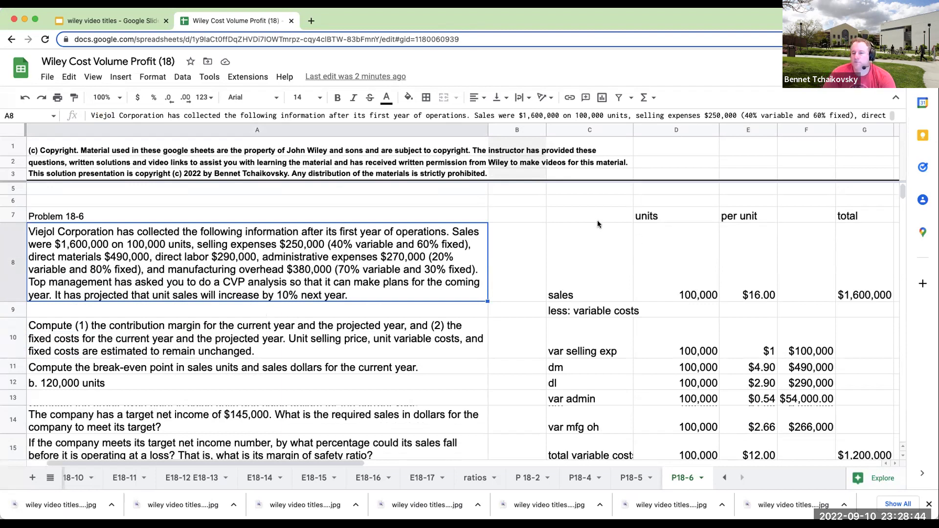
drag(589, 215, 481, 409)
- Copy the current-year statement beside the original and label the copy 'projected'
key(ctrl+c)
scroll(538, 313, up, 4)
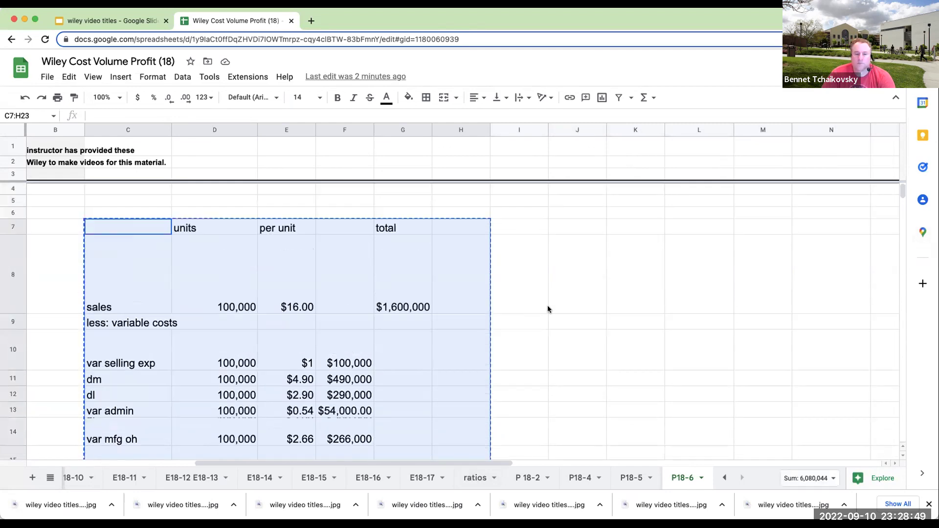
click(577, 227)
key(ctrl+v)
click(585, 212)
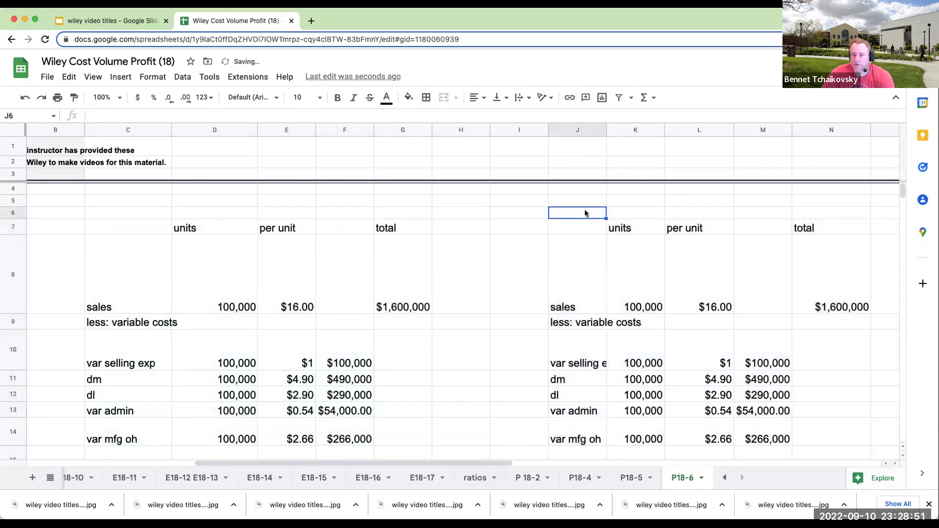
text(projected)
key(Return)
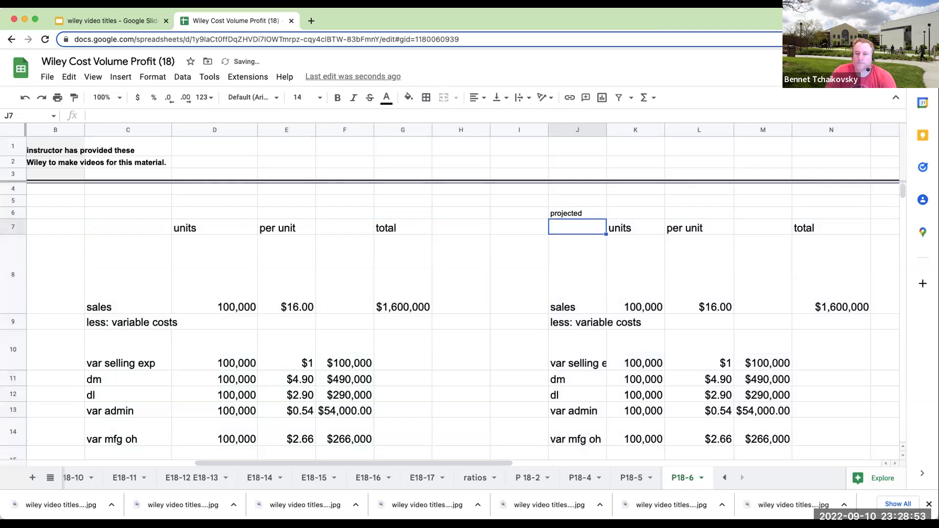
- Enter 110,000 as the projected sales units, then undo that change
key(Right)
key(Down)
key(Down)
key(Down)
key(Up)
key(Up)
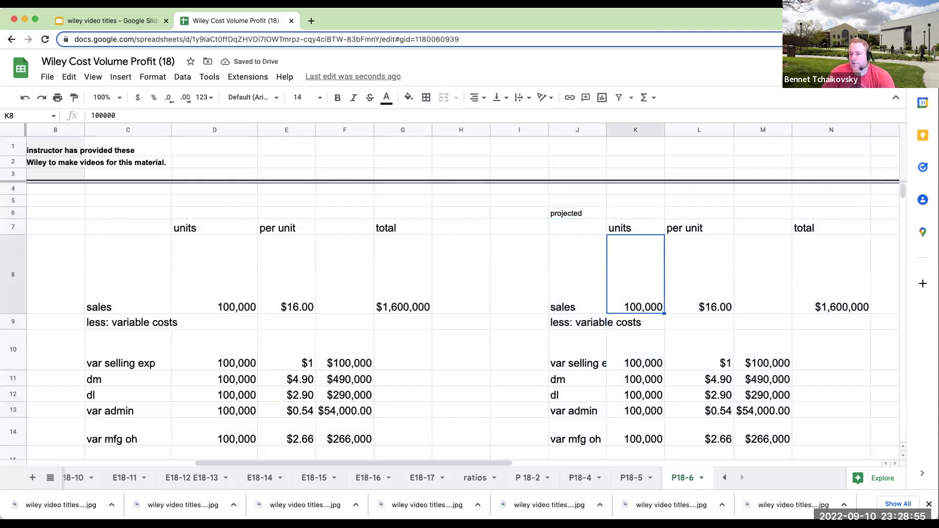
text(110,)
text(000)
key(Return)
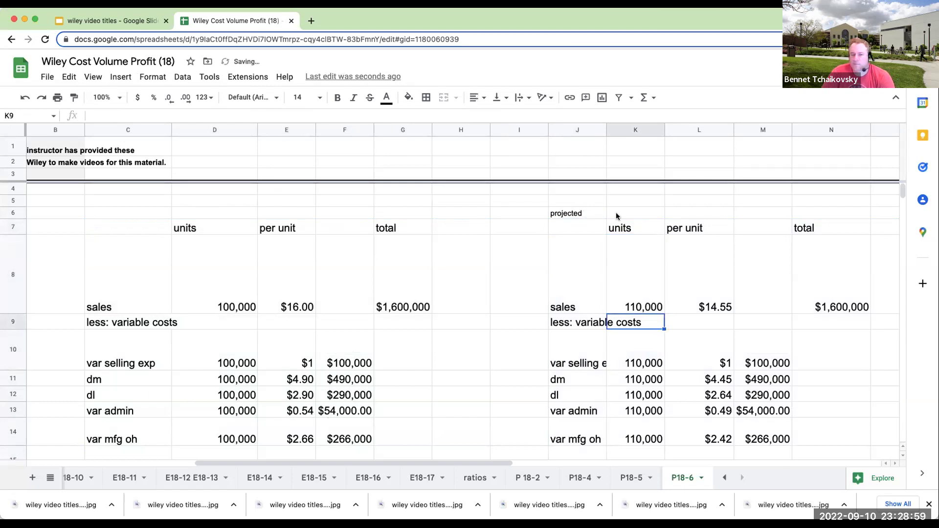
key(super+z)
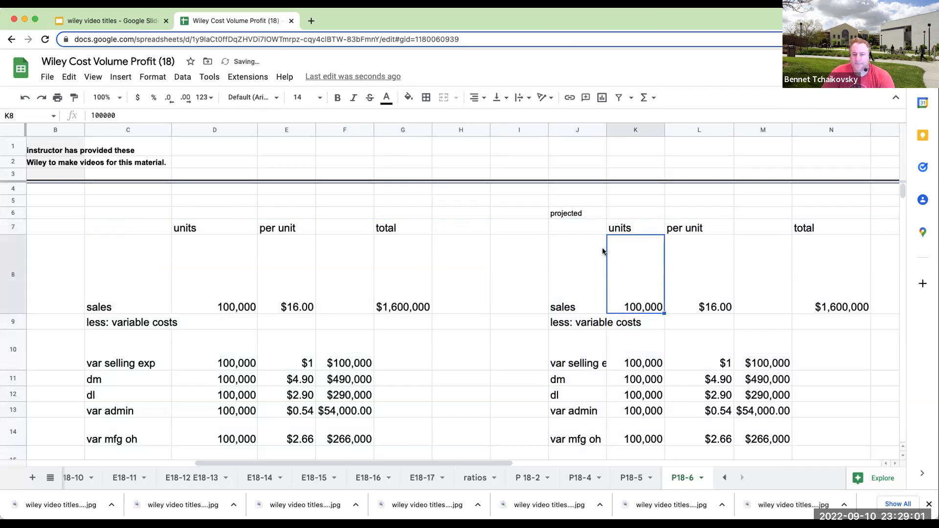
- Enter projected per-unit figures: $16.00 price, then 1, 4.9, 2.9, 0.54 and 2.66
click(715, 307)
text(16.)
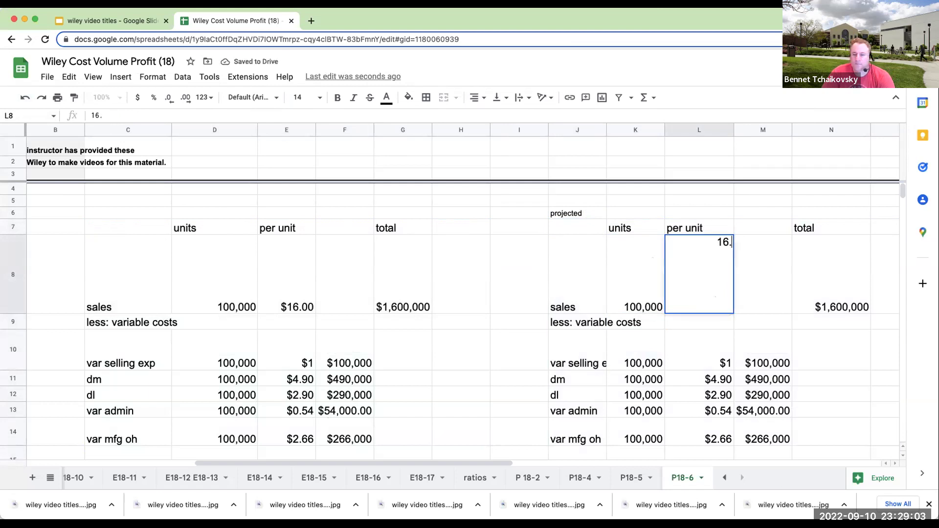
text(00)
key(Return)
key(Down)
key(Down)
key(Up)
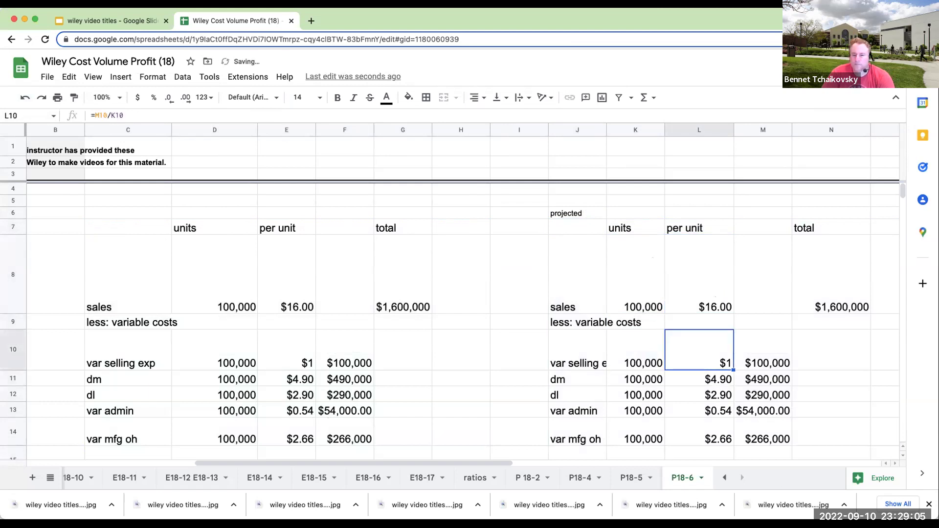
text(1)
key(Return)
text(4.9)
key(Return)
text(2.9)
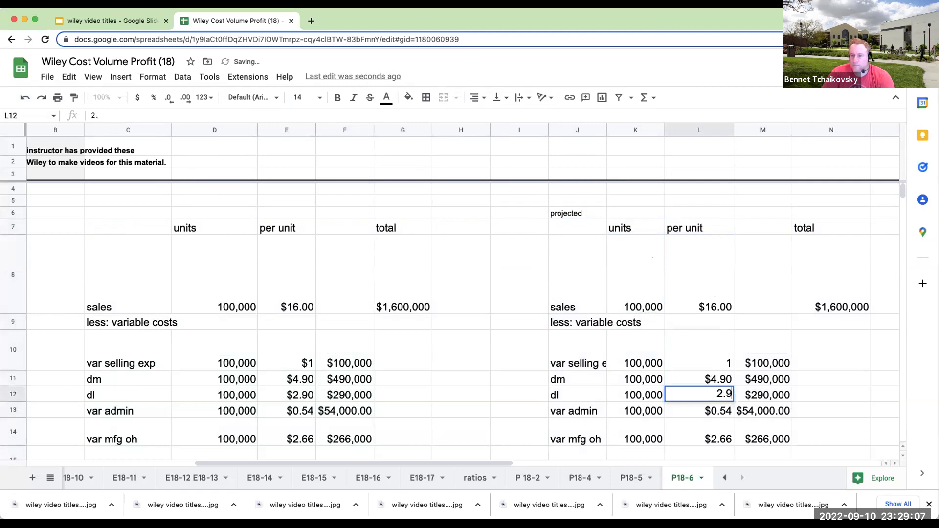
key(Return)
text(0.54)
key(Return)
text(2.66)
key(Return)
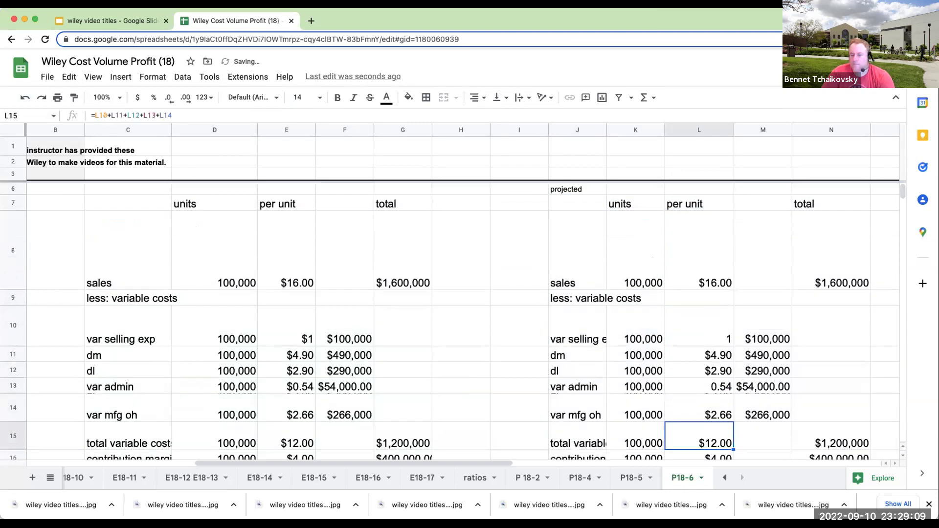
- Sum the per-unit costs into a total variable cost per unit formula
scroll(462, 313, down, 1)
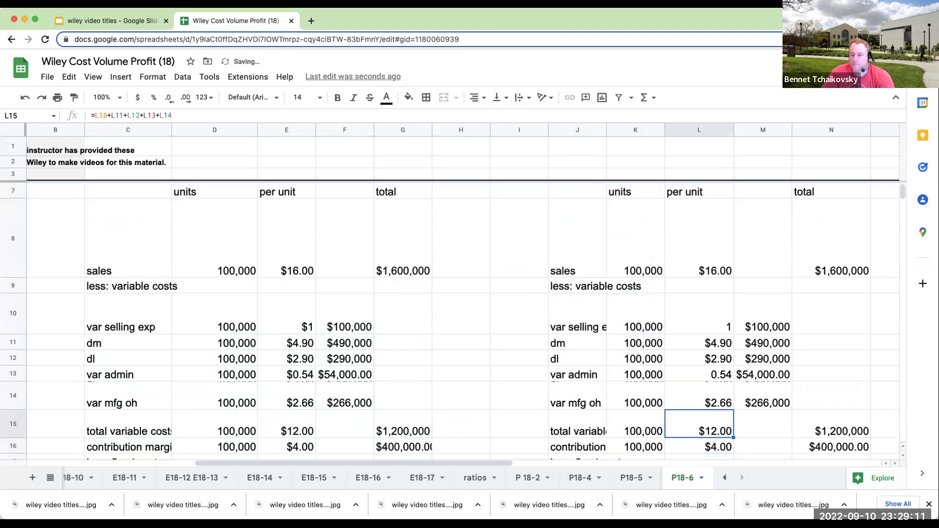
text(+)
key(Up)
key(Up)
key(Up)
key(Up)
key(Up)
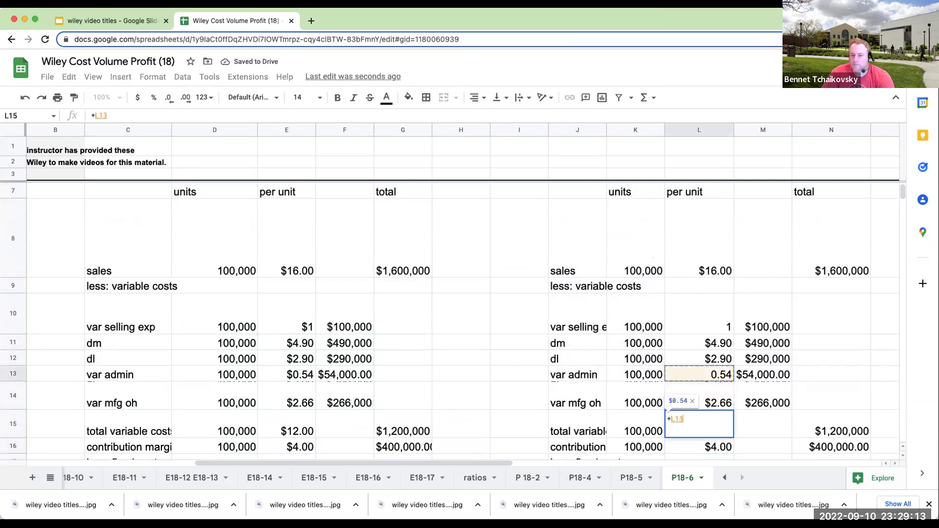
text(+)
key(Up)
text(+)
key(Up)
key(Up)
key(Up)
key(Up)
text(+)
key(Up)
key(Up)
key(Up)
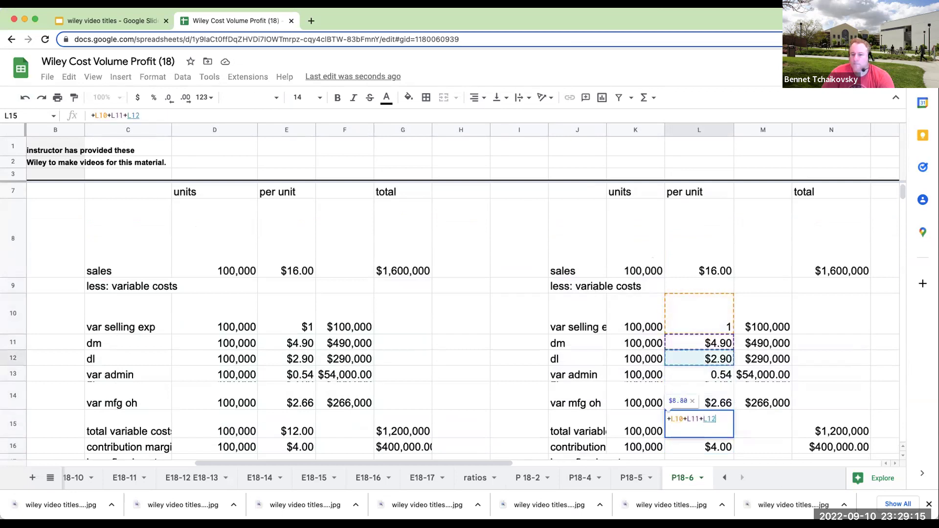
text(+)
key(Up)
key(Up)
key(Tab)
key(Up)
key(Up)
key(Up)
key(Up)
key(Up)
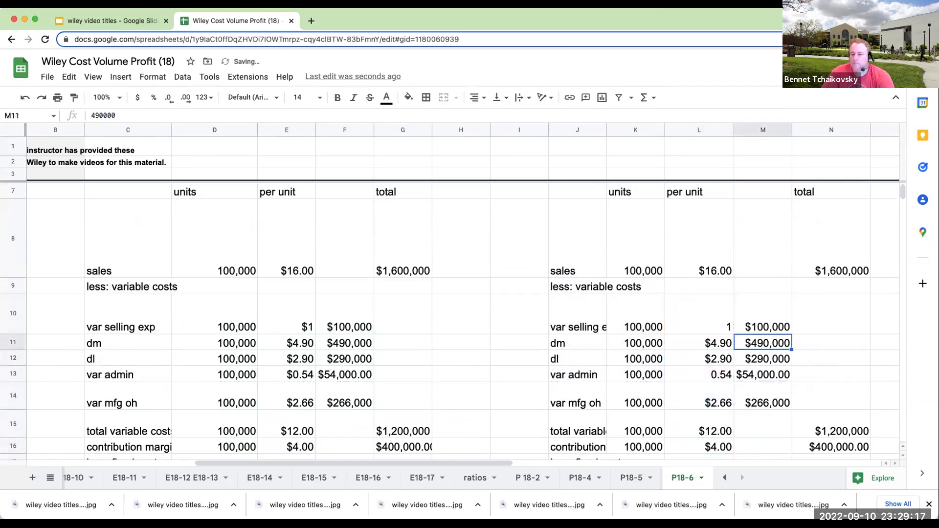
- Build the projected variable selling total as units times the per-unit selling expense
text(+)
key(Left)
key(Left)
text(*)
key(Left)
key(Return)
key(Down)
- Build the direct labor and overhead totals as units times their per-unit rates
text(+)
key(Left)
key(Left)
key(Escape)
text(+)
key(Left)
key(Left)
text(*)
key(Left)
key(Return)
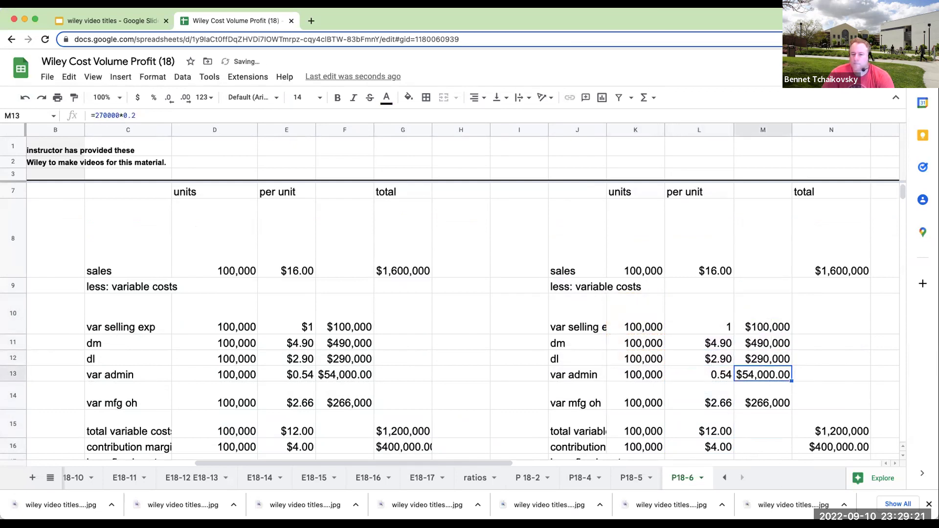
text(+)
key(Left)
key(Left)
key(Escape)
key(Down)
text(+*)
key(Left)
key(Return)
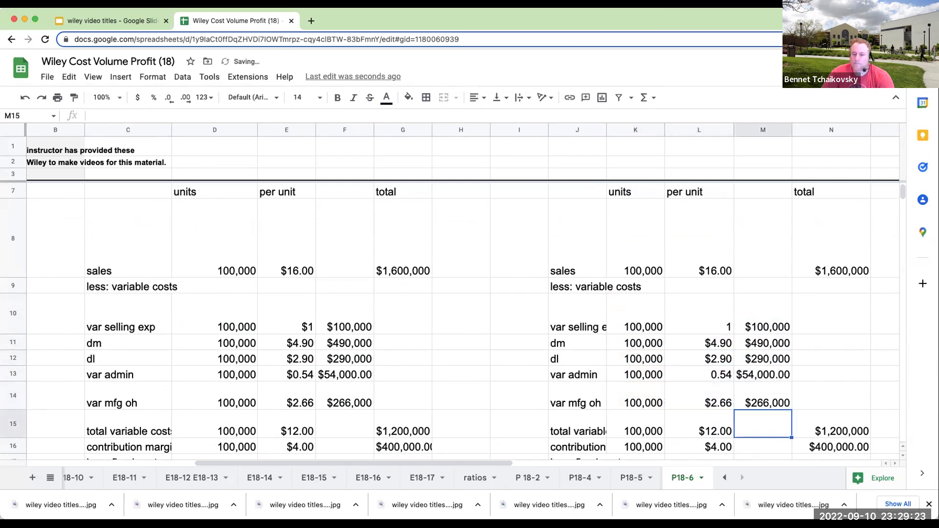
- Set the projected sales units to 110,000
key(Up)
key(Left)
key(Up)
key(Up)
key(Left)
key(Left)
key(Up)
key(Up)
key(Up)
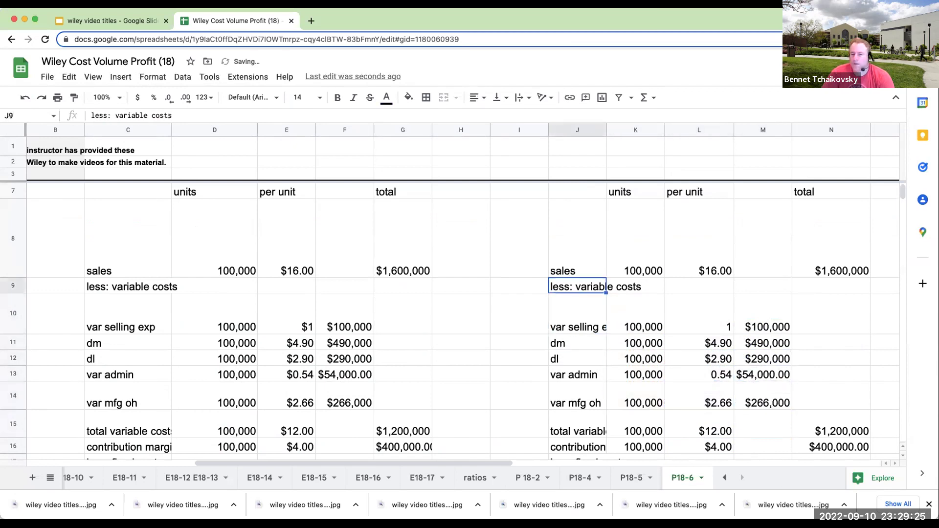
key(Right)
key(Up)
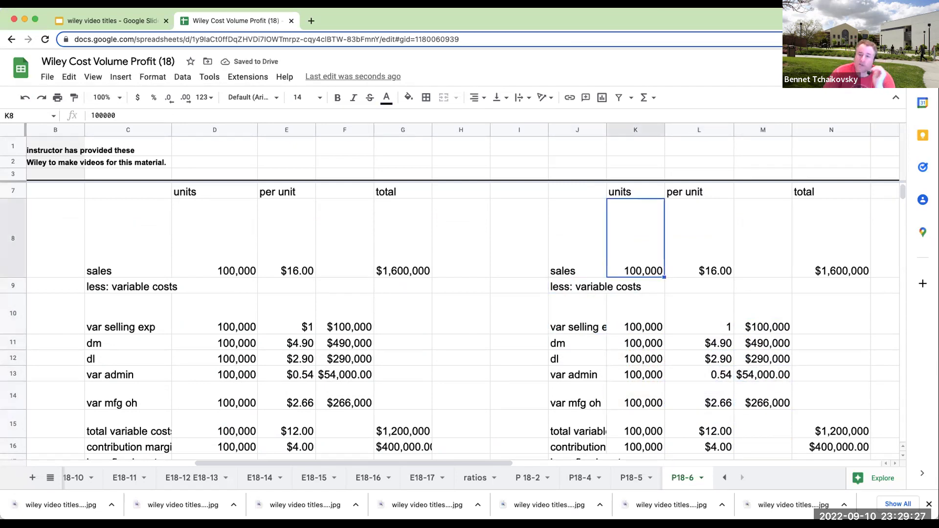
text(110000)
key(Return)
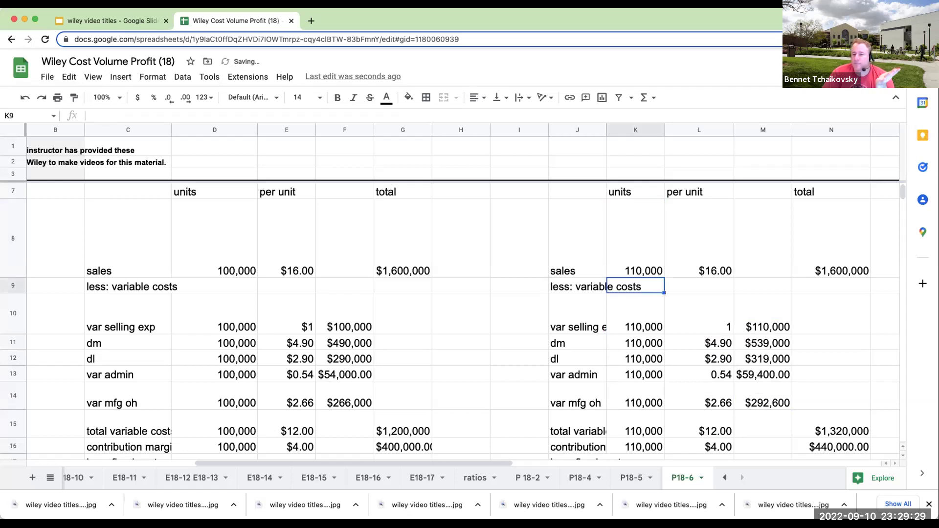
- Select net losses G22:N22 and remove both decimal places, showing -$80,000 and -$40,000
scroll(700, 343, down, 4)
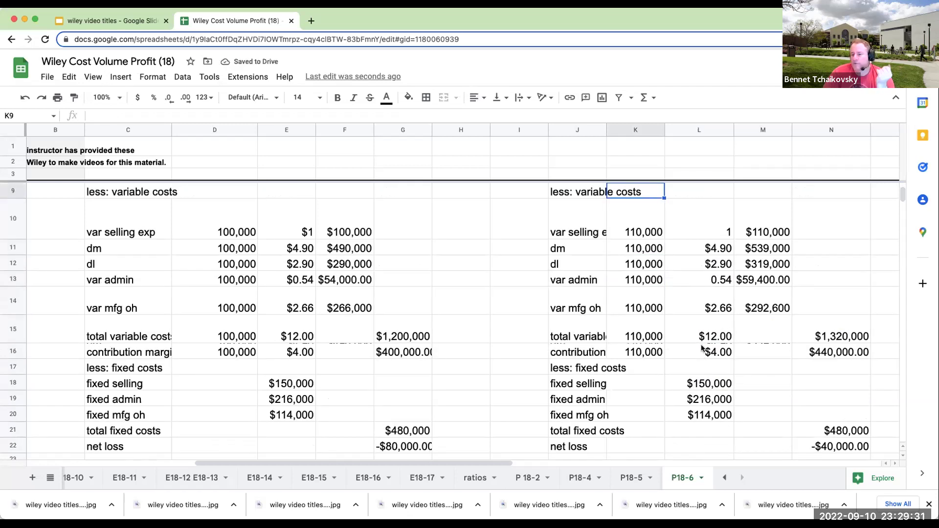
scroll(722, 358, up, 3)
scroll(722, 358, down, 2)
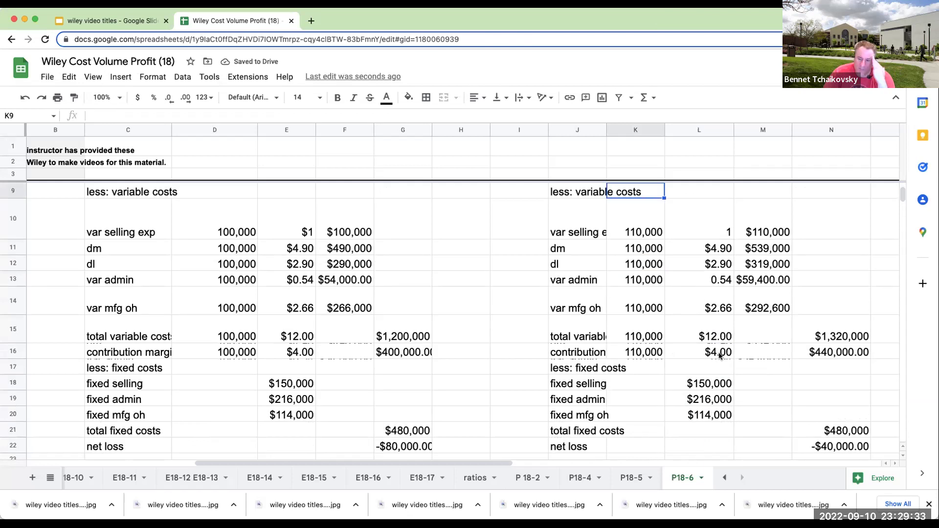
scroll(719, 355, down, 2)
click(831, 389)
drag(401, 390, 587, 390)
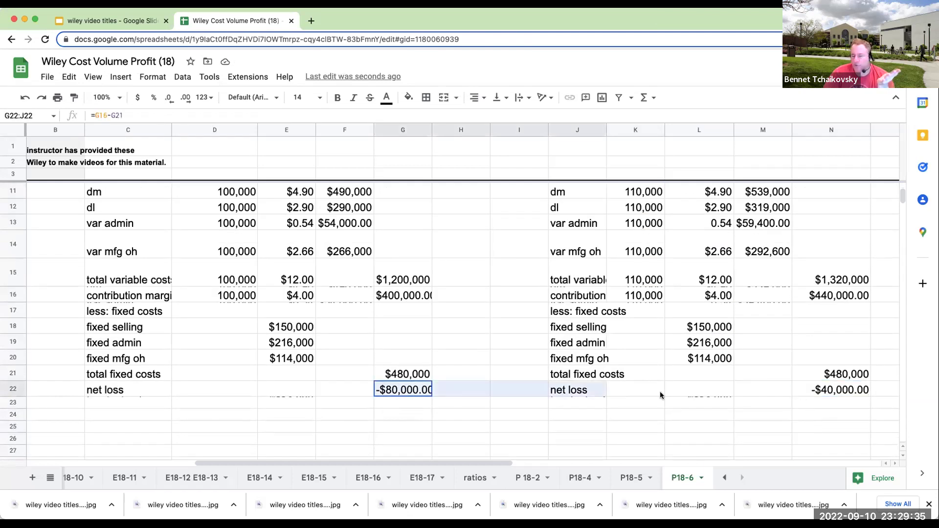
drag(660, 395, 846, 391)
click(169, 98)
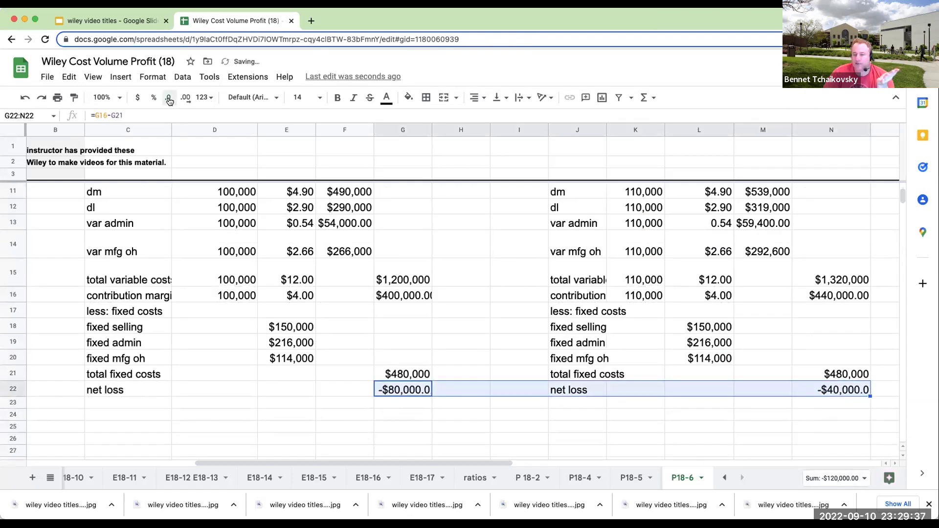
click(170, 99)
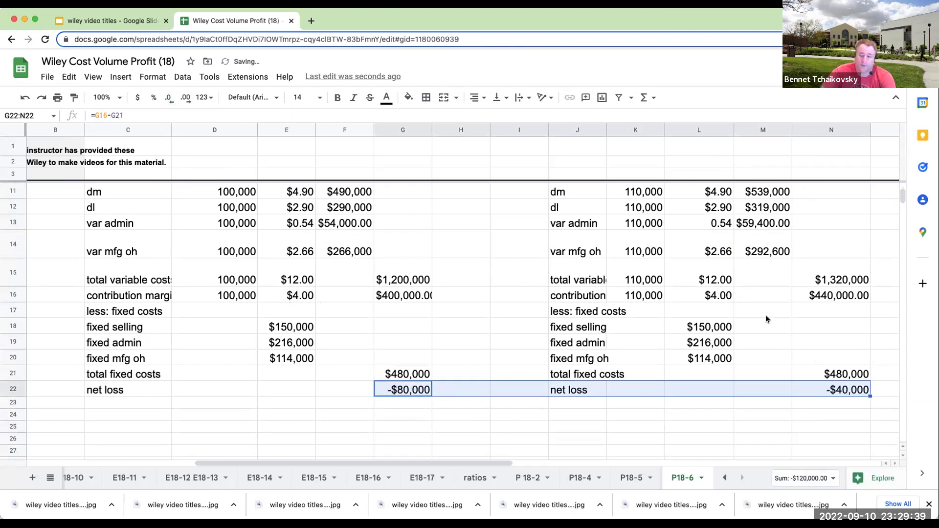
click(414, 390)
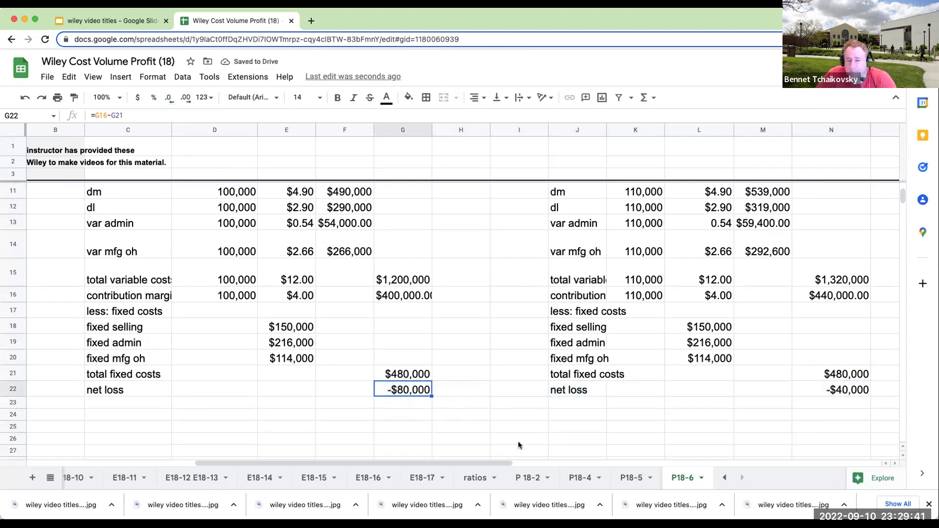
- Review the contribution margin question and the $16.00 price and variable cost formulas
scroll(542, 398, up, 1)
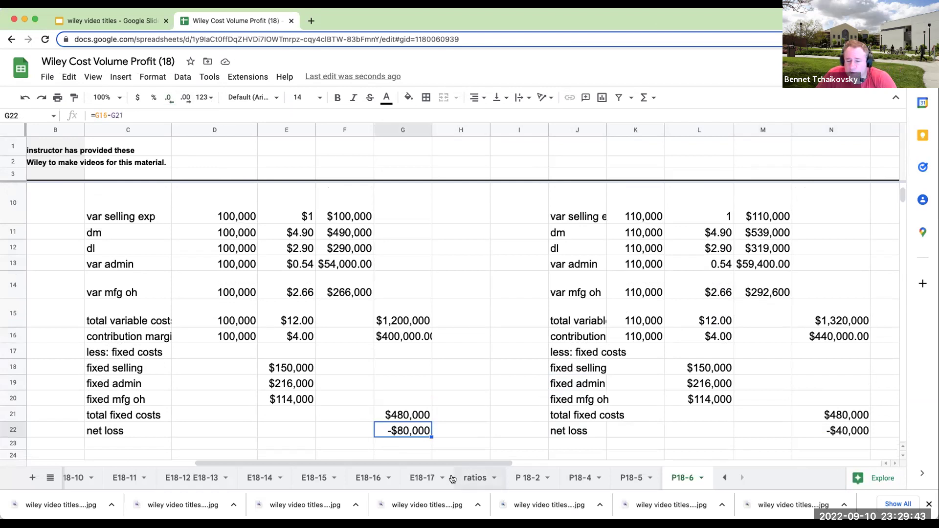
scroll(129, 382, left, 5)
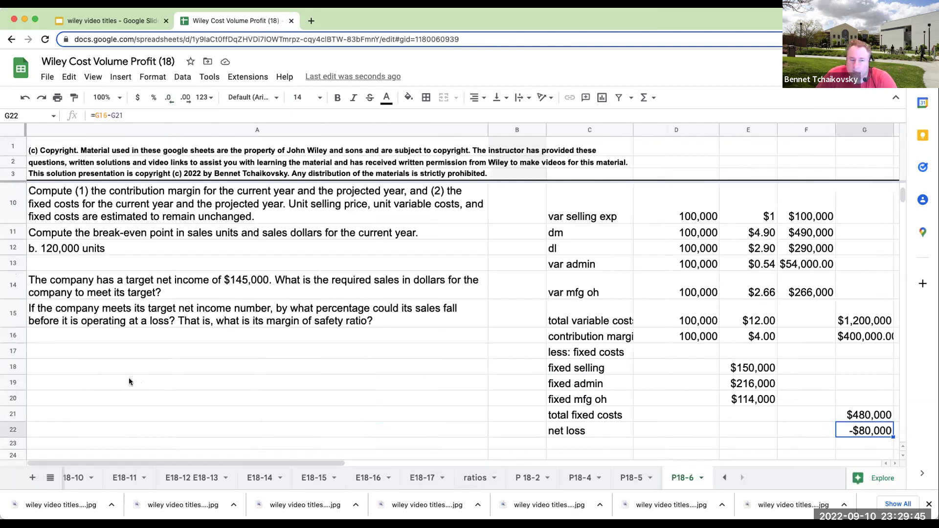
scroll(128, 378, up, 4)
click(119, 335)
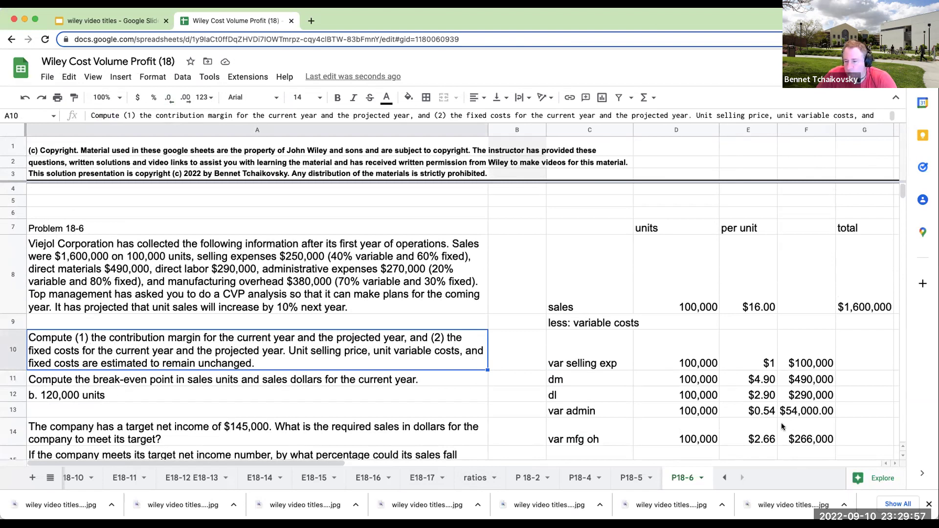
scroll(781, 422, down, 5)
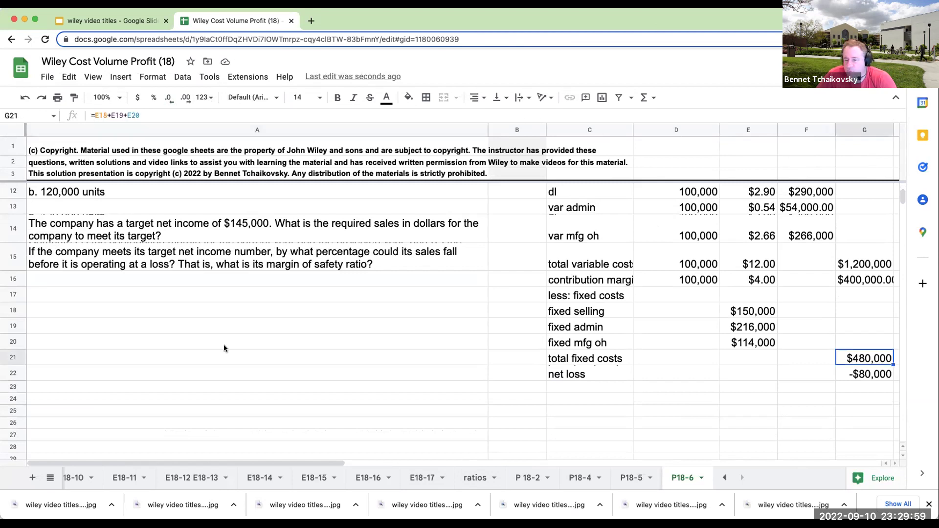
scroll(220, 362, up, 4)
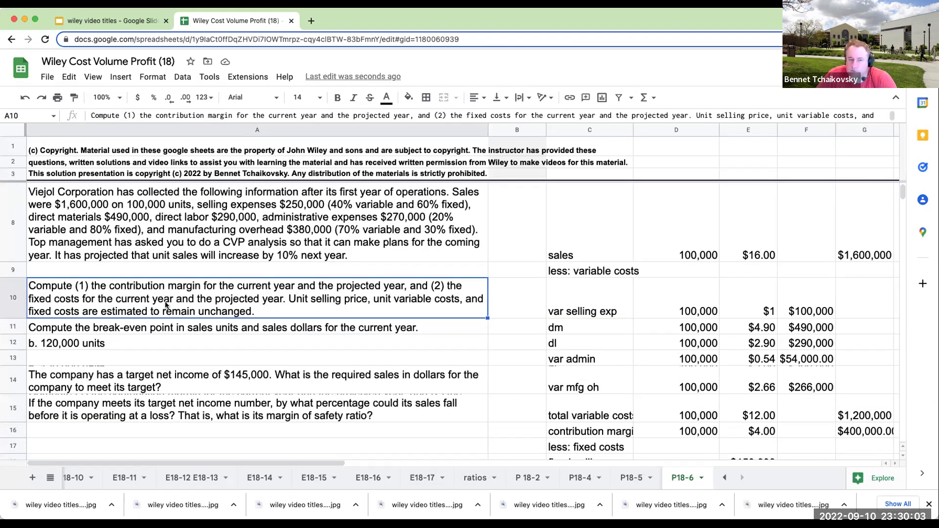
click(752, 255)
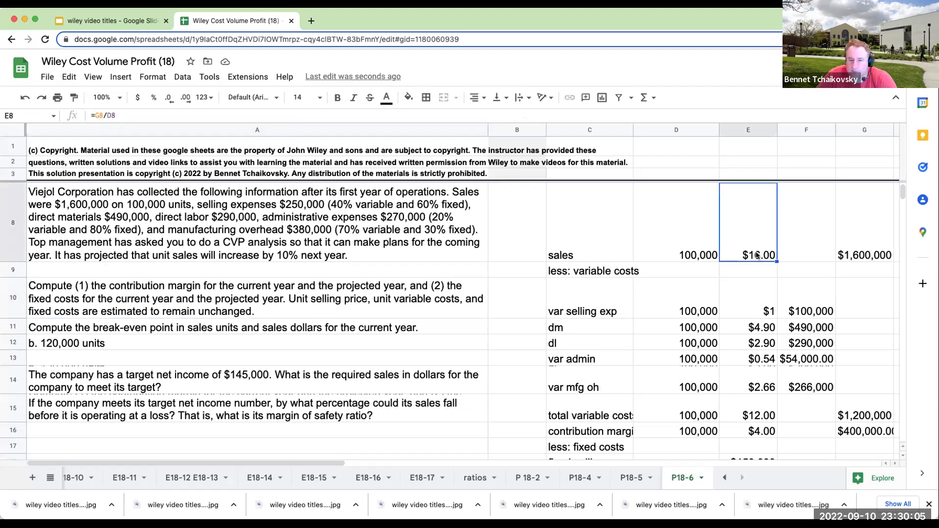
click(746, 356)
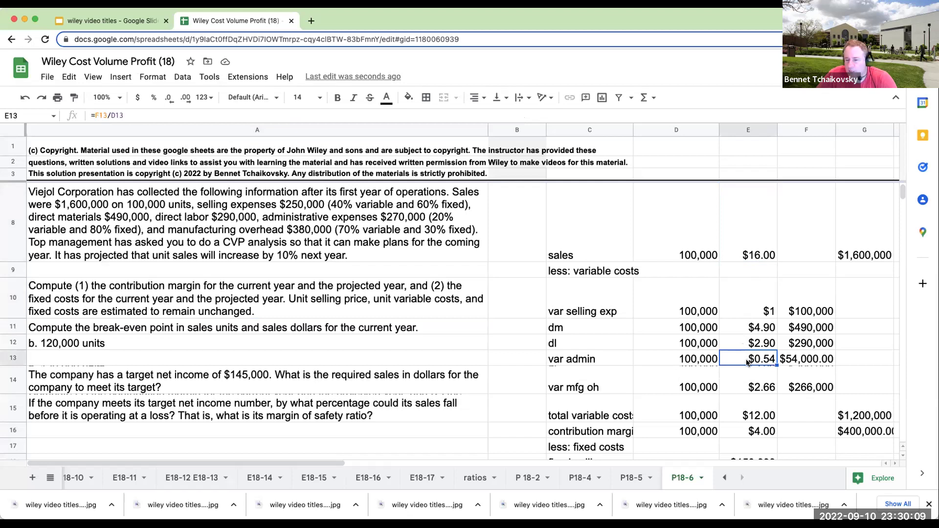
click(761, 391)
click(765, 415)
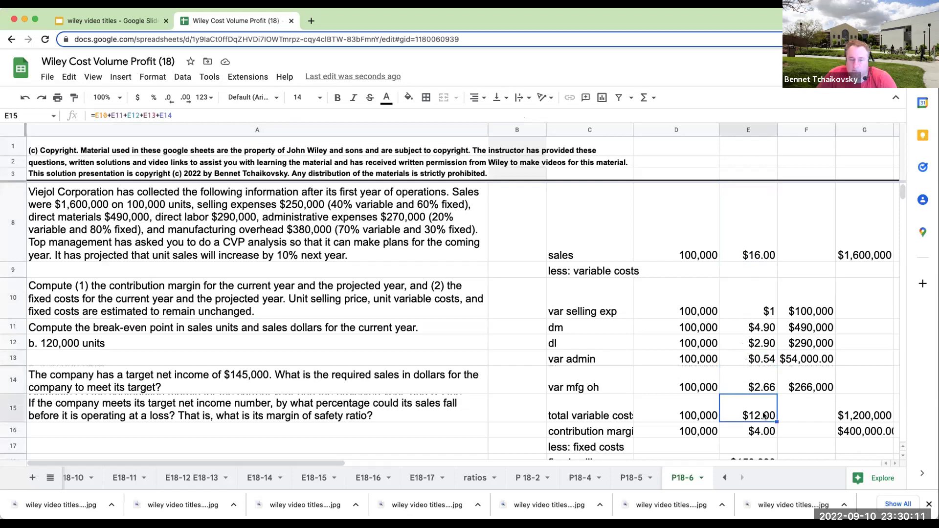
click(263, 342)
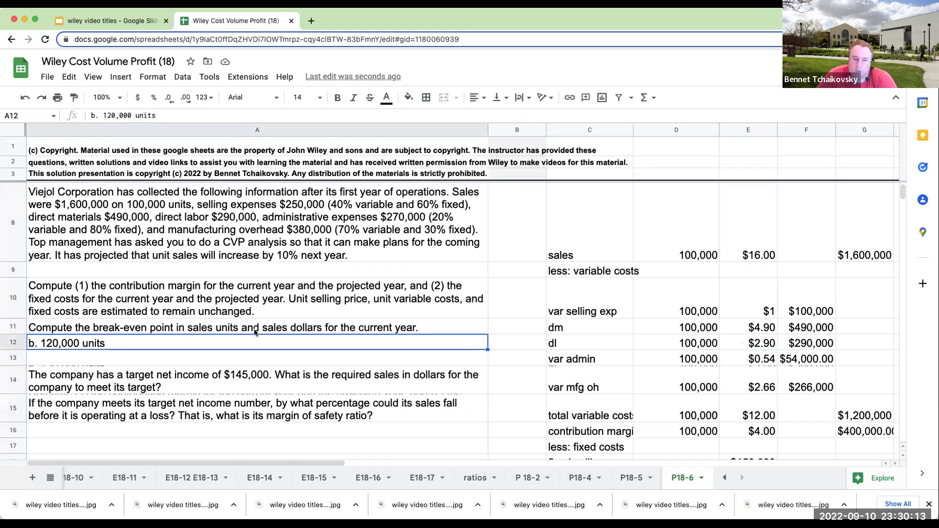
- Clear the 'b. 120,000 units' answer in A12 below the break-even question
click(254, 331)
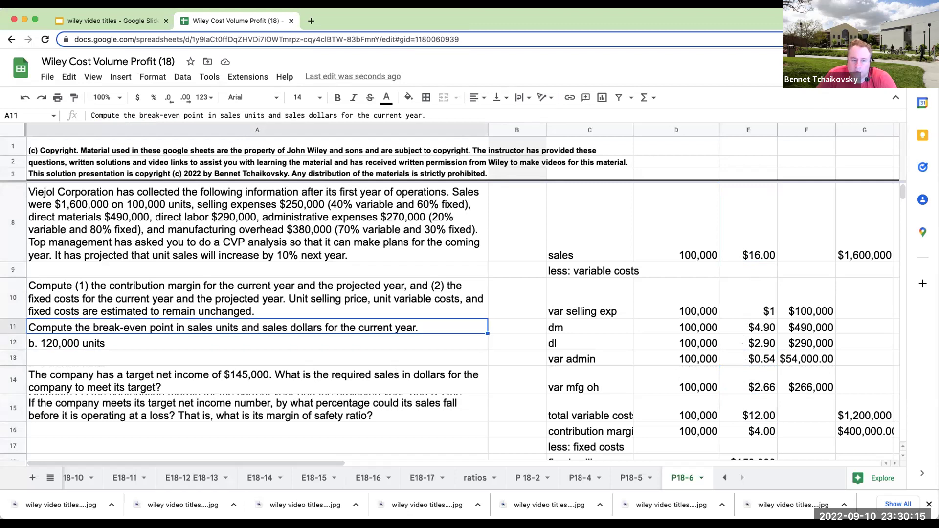
key(Tab)
key(Return)
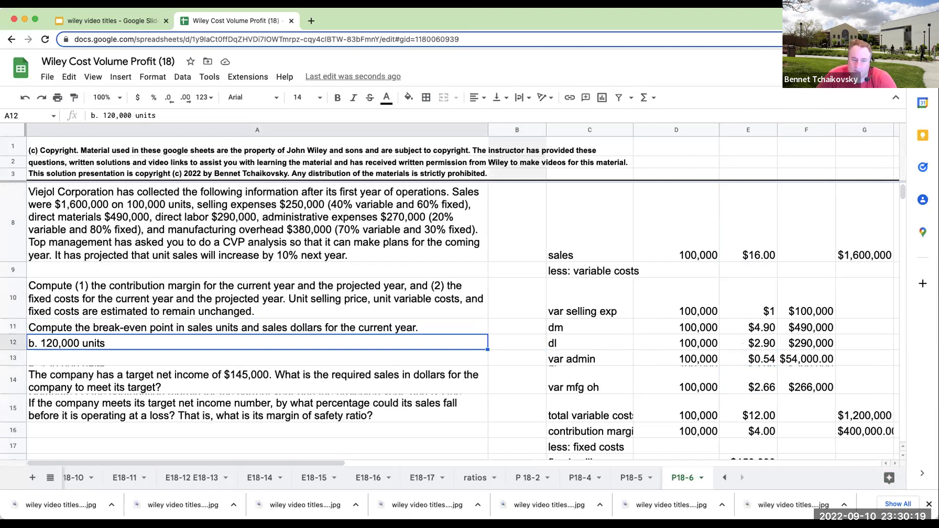
key(Delete)
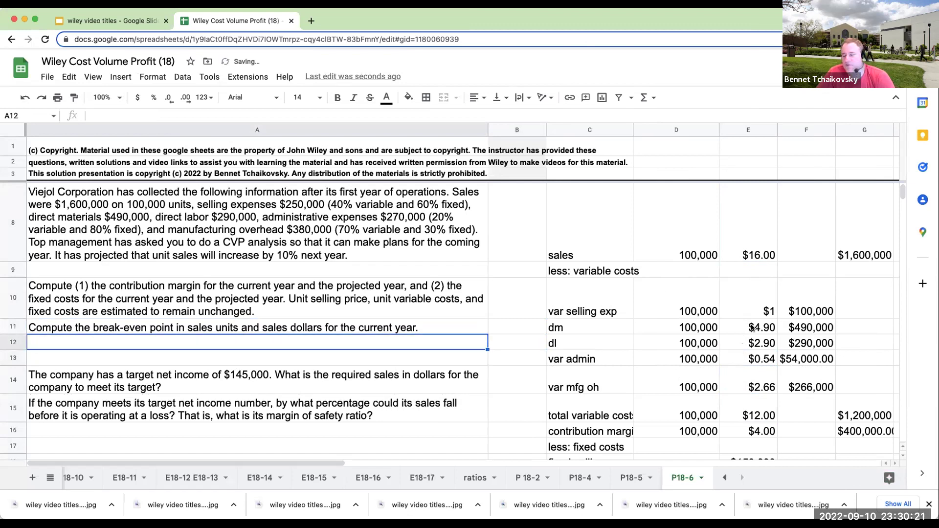
scroll(755, 336, down, 1)
scroll(755, 336, down, 1)
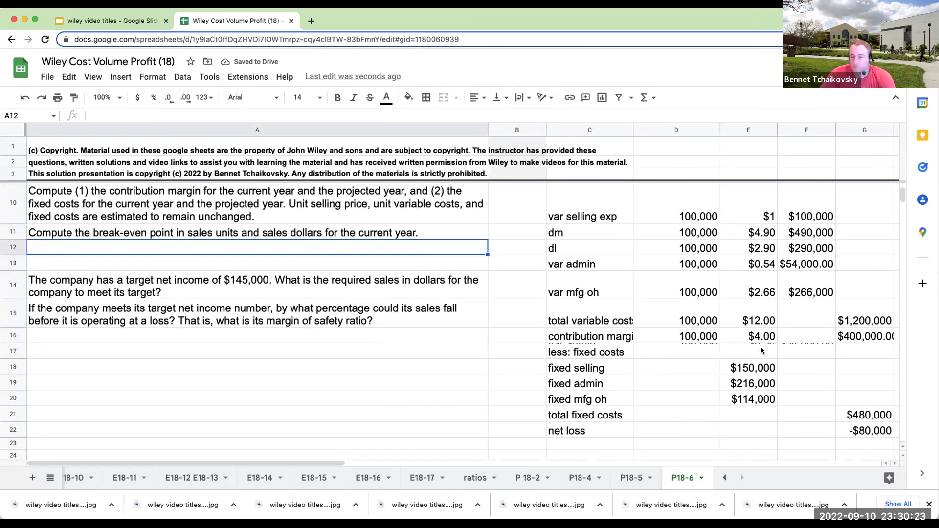
- Add a 'fixed costs' label referencing the fixed cost total of $480,000
scroll(685, 386, down, 4)
click(685, 389)
click(680, 366)
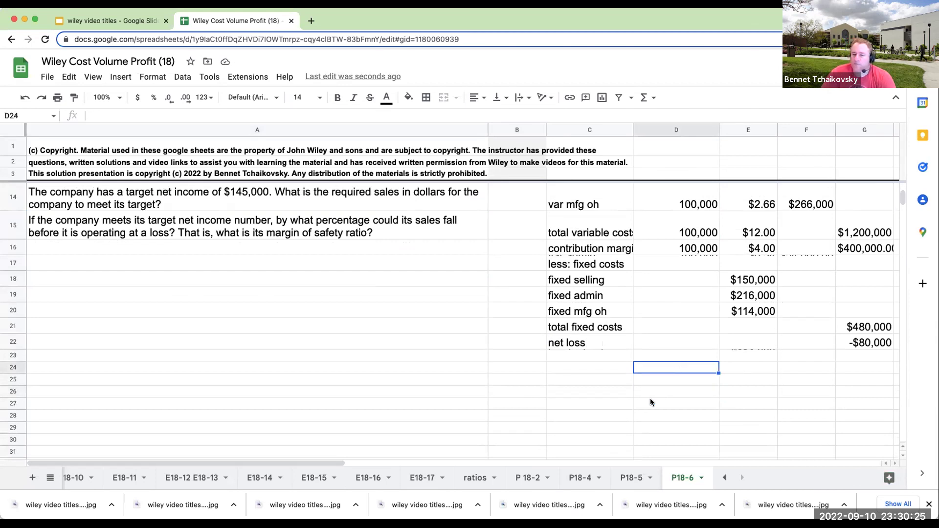
click(589, 367)
text(fixed )
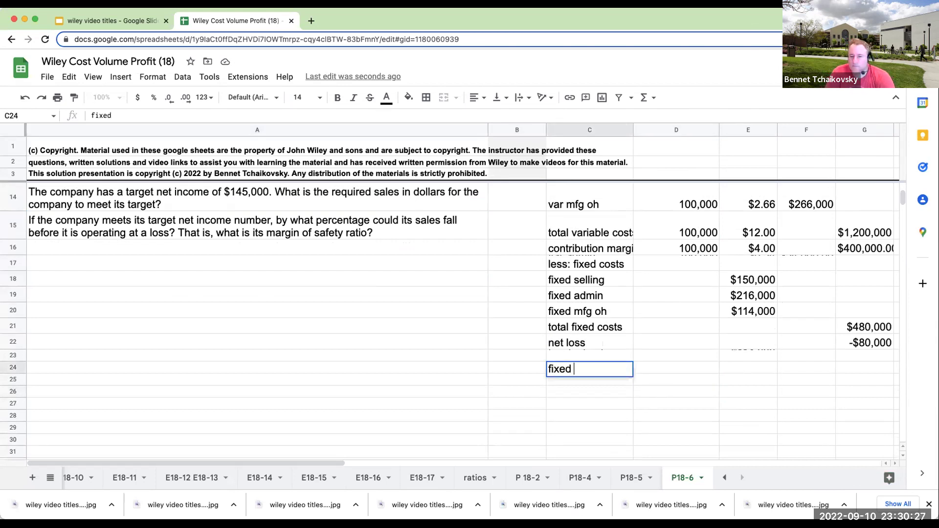
text(costs)
key(Tab)
text(+)
key(Right)
key(Right)
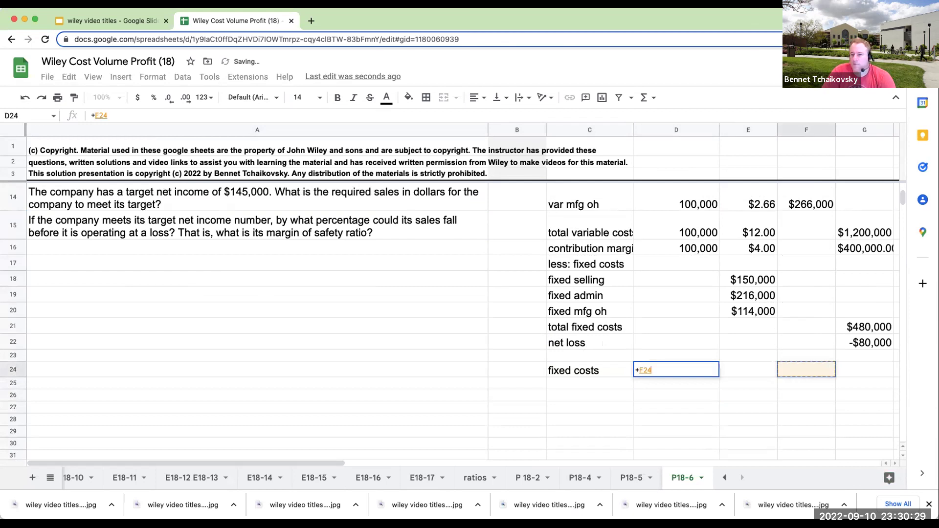
key(Right)
key(Up)
key(Up)
key(Up)
key(Return)
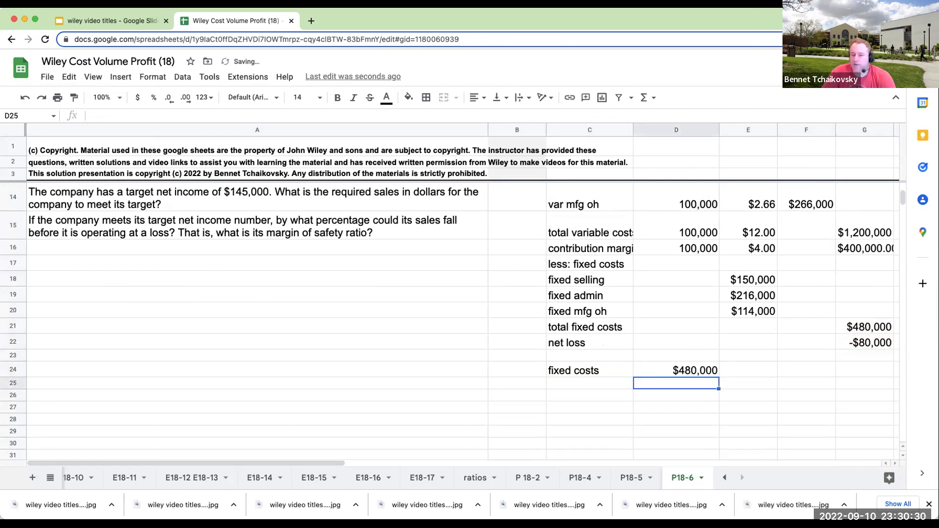
- Add a top border to the row beneath the fixed costs line
click(475, 478)
click(672, 479)
drag(589, 386, 707, 381)
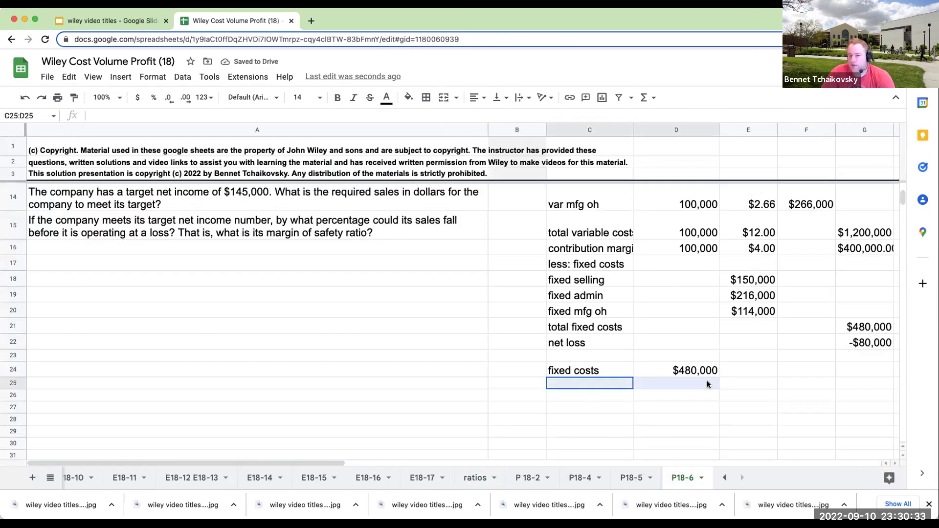
click(426, 97)
click(447, 138)
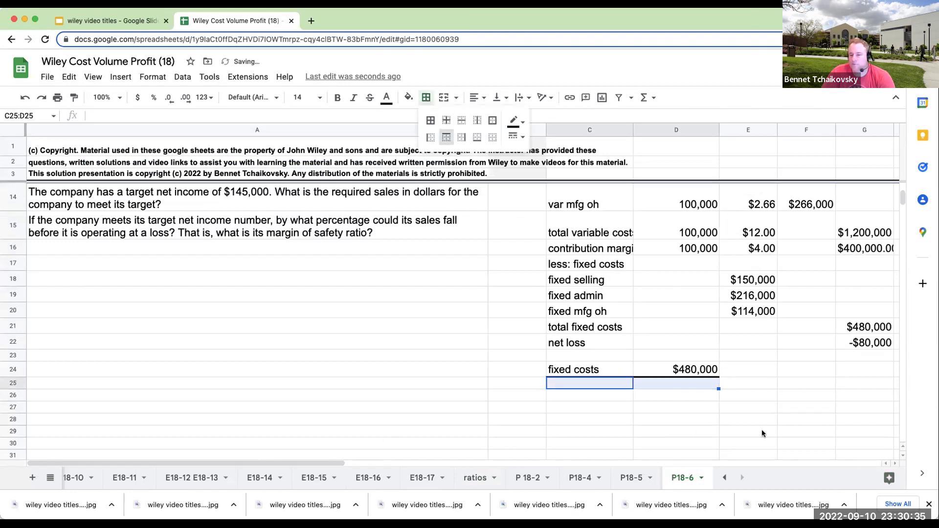
- Add a 'cm per unit' label with value 4, formatted as $4.00
click(602, 382)
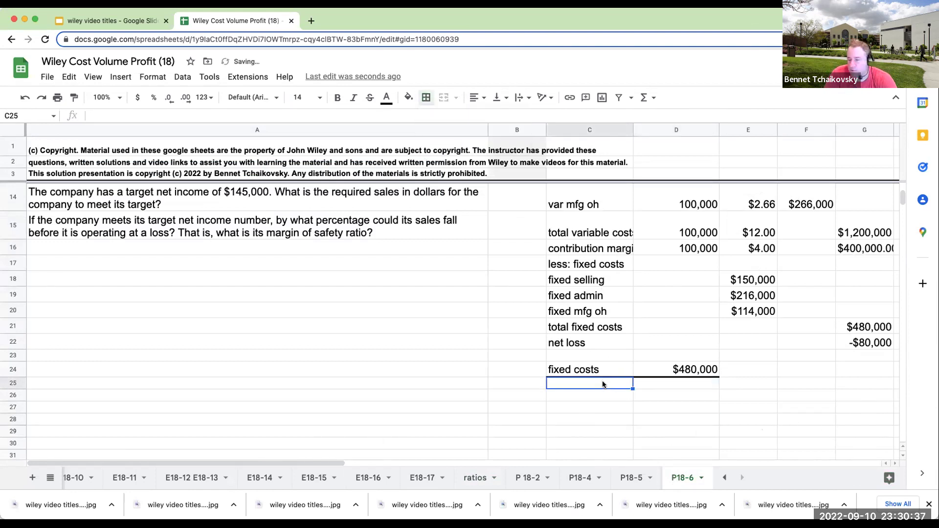
text(cm)
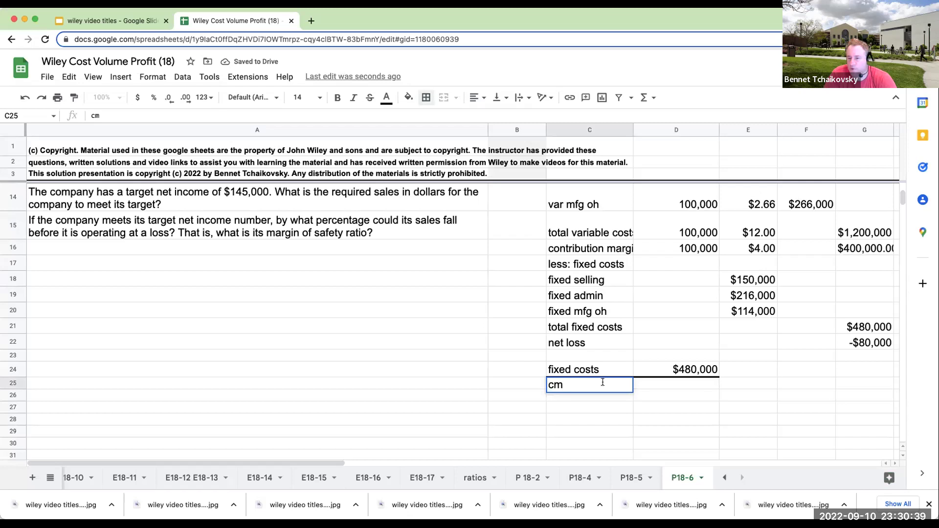
text( per unit)
key(Return)
key(Right)
key(Up)
key(Up)
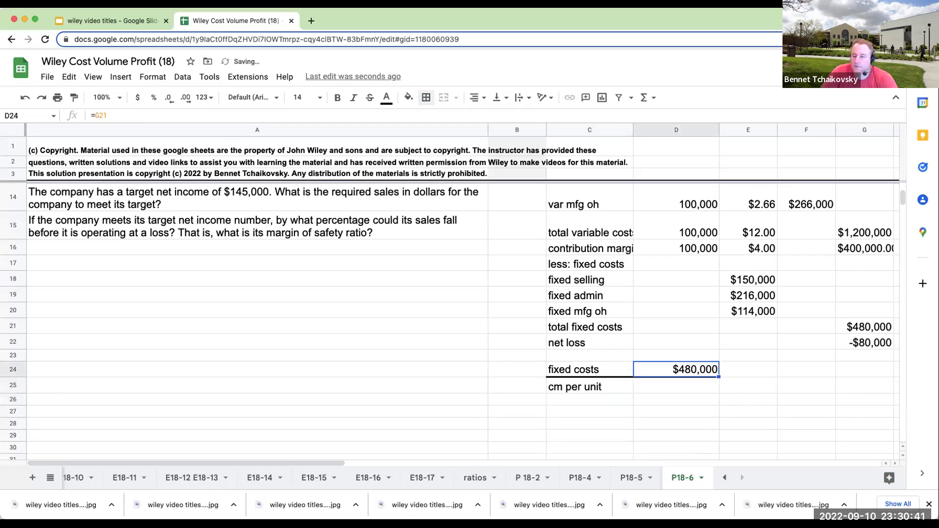
key(Down)
text(4)
key(Return)
key(Right)
key(Up)
key(Up)
key(Down)
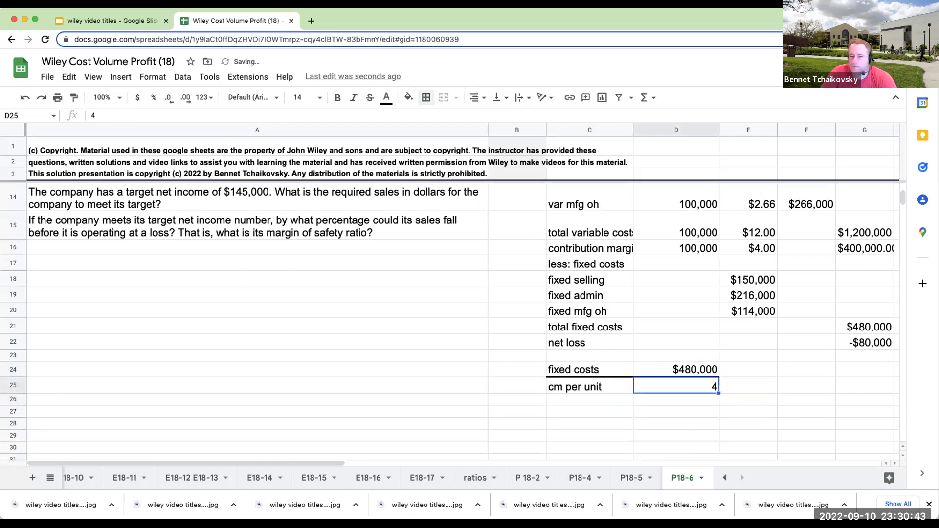
key(Left)
click(138, 98)
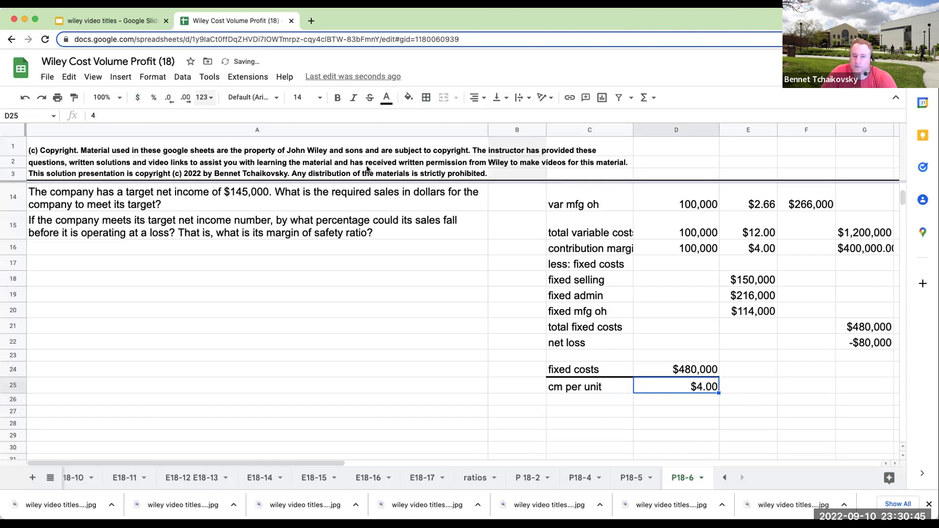
- Enter =D24/D25 in E24 to get 120000 break-even units
click(765, 362)
text(=D24/D25)
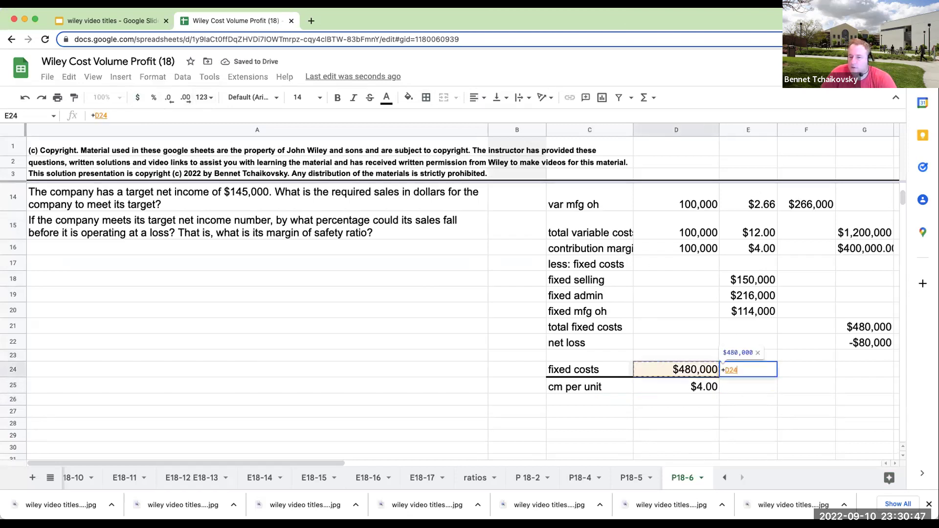
key(Return)
click(747, 370)
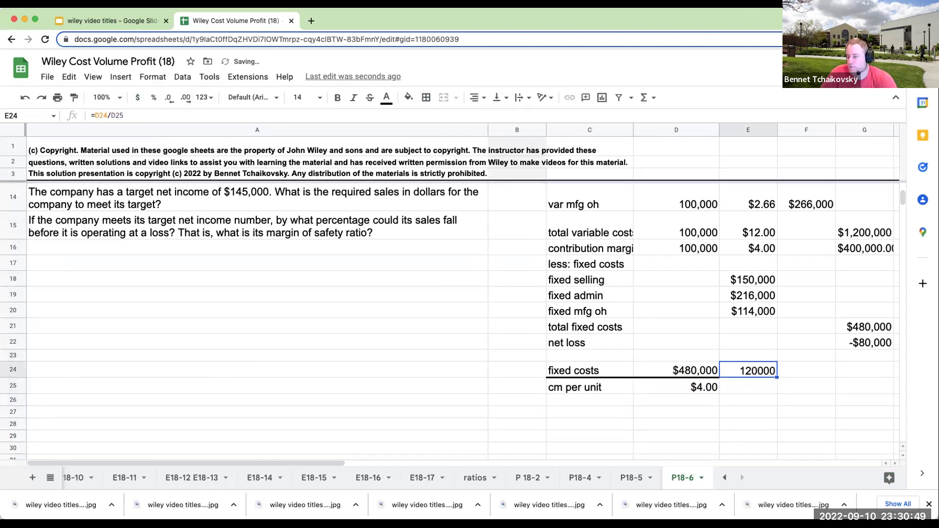
scroll(707, 308, up, 4)
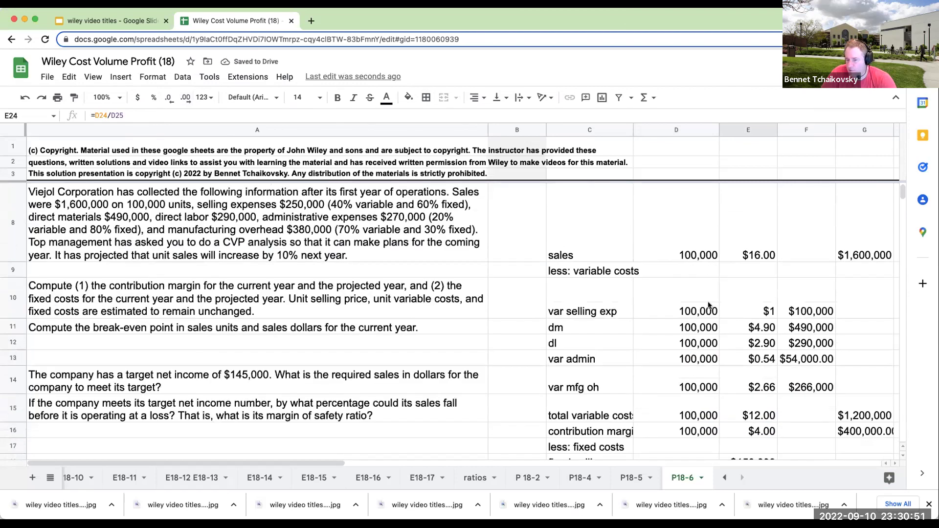
scroll(695, 277, down, 1)
click(764, 322)
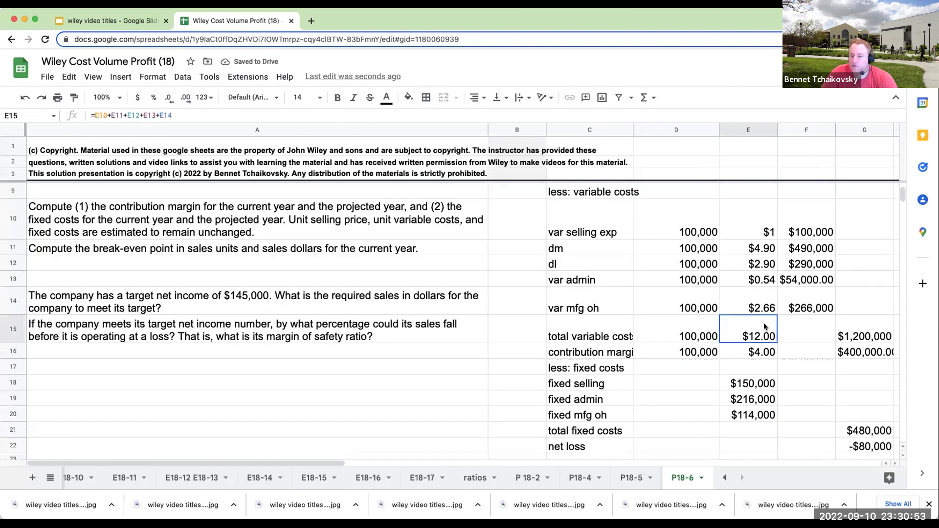
key(Right)
key(Right)
key(Right)
key(Right)
key(Right)
key(Left)
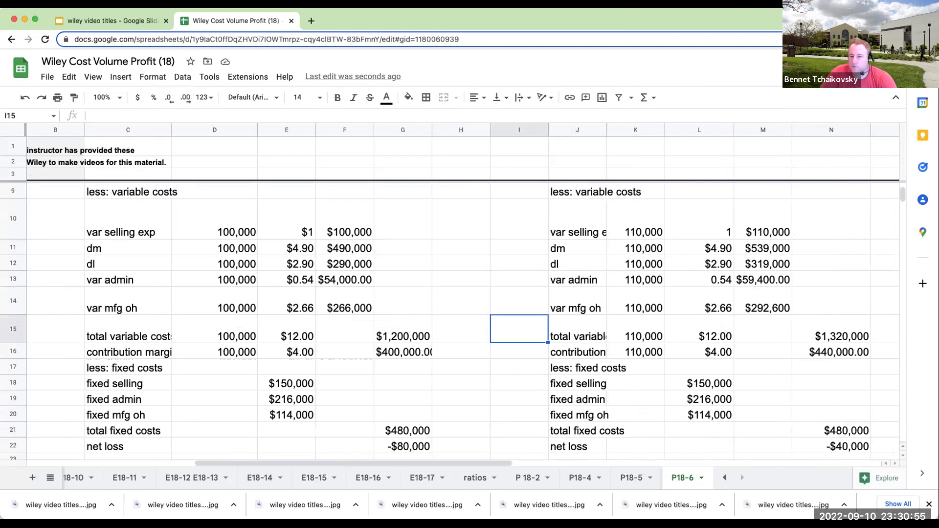
key(Right)
key(Up)
key(Up)
key(Up)
key(Right)
click(635, 219)
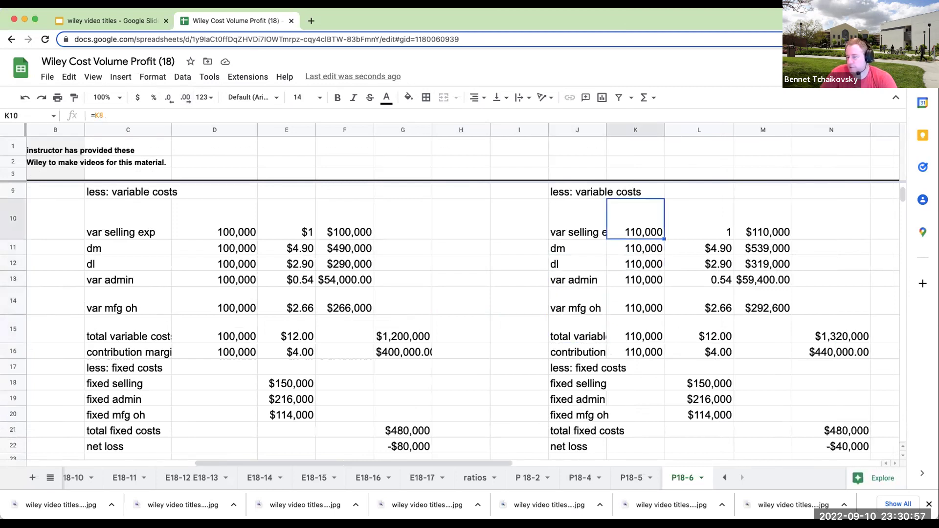
text(120000)
key(Return)
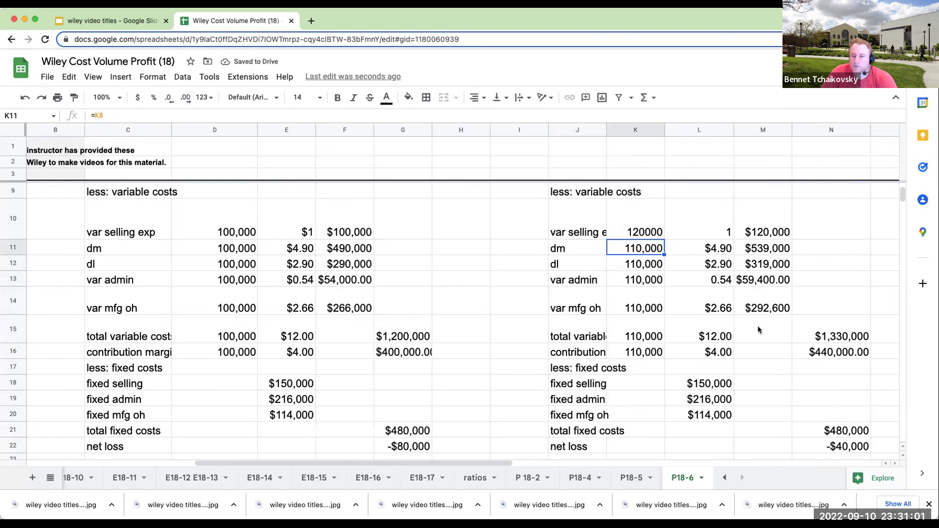
key(super+z)
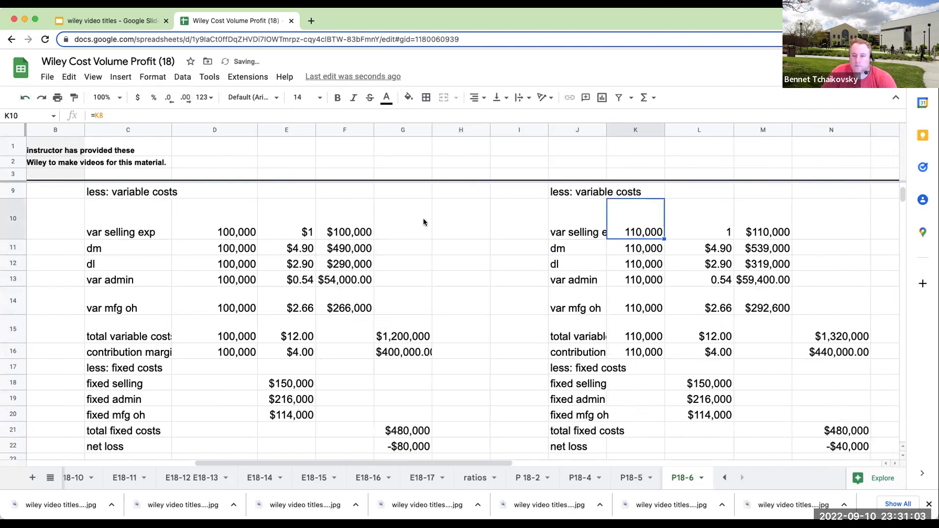
scroll(632, 272, up, 3)
click(652, 299)
text(12)
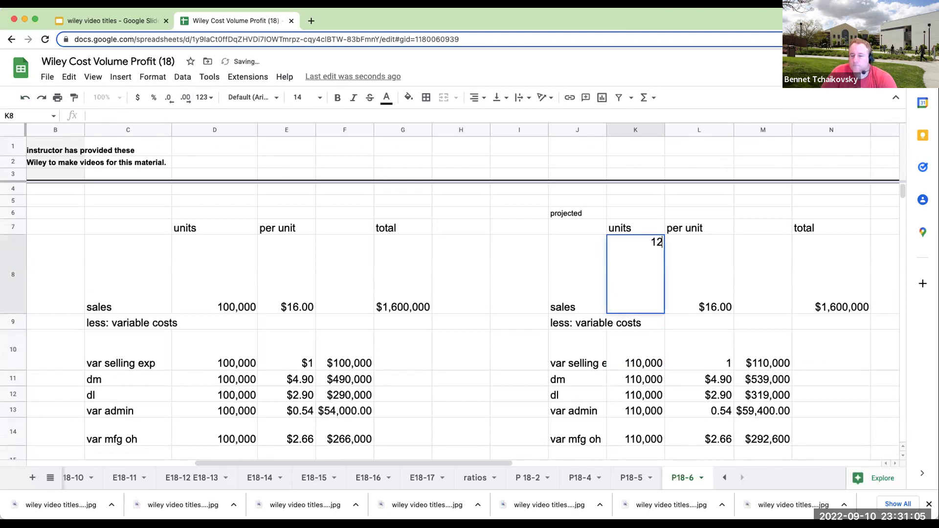
text(0000)
key(Return)
scroll(685, 310, down, 5)
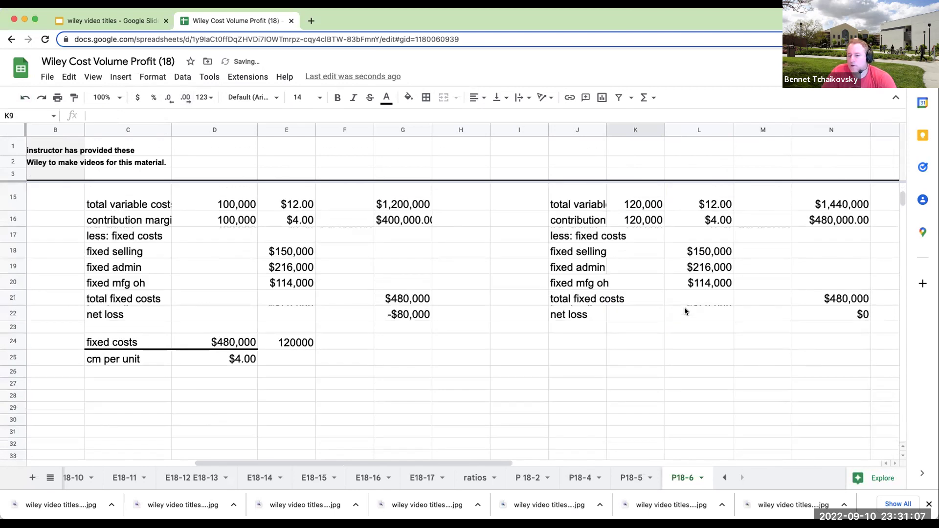
click(842, 310)
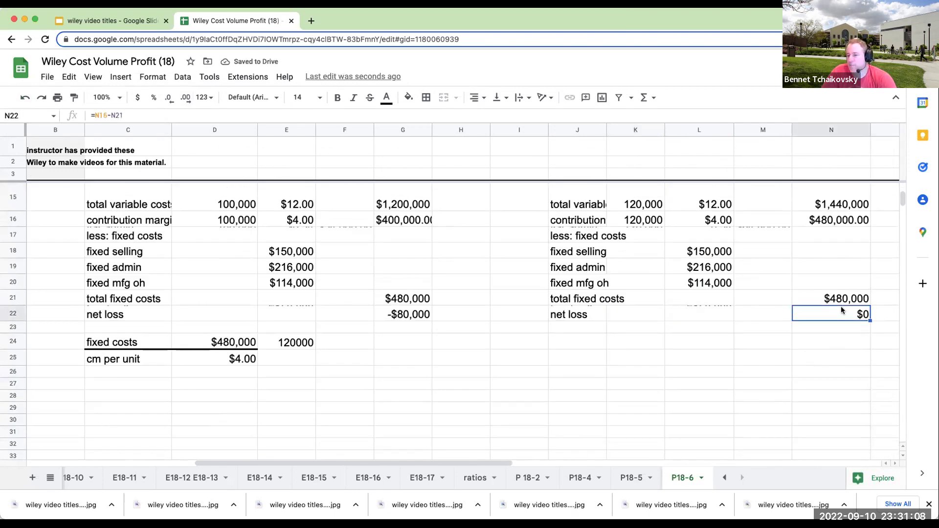
click(25, 100)
- Move to the break-even question in column A, then back toward the projected statement
click(646, 284)
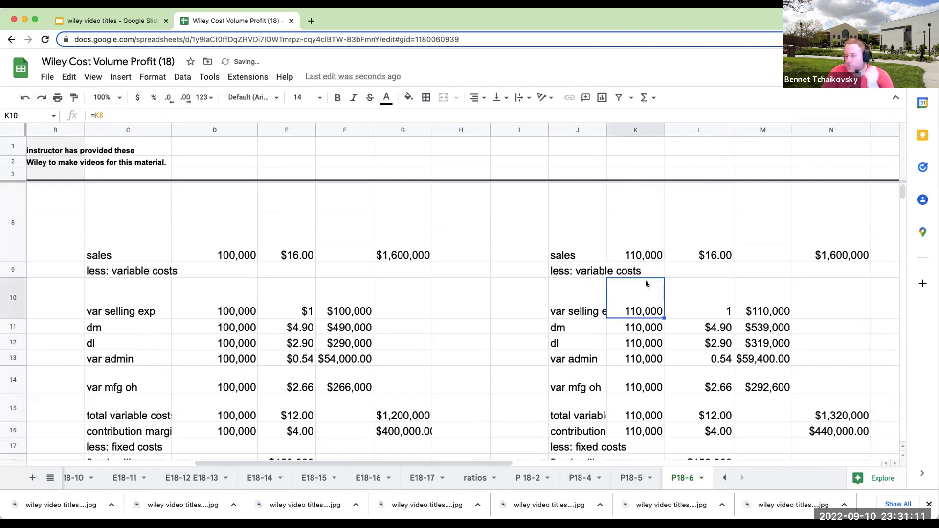
key(Left)
key(Left)
key(Left)
key(Left)
key(Left)
key(Left)
key(Left)
key(Left)
key(Left)
key(Left)
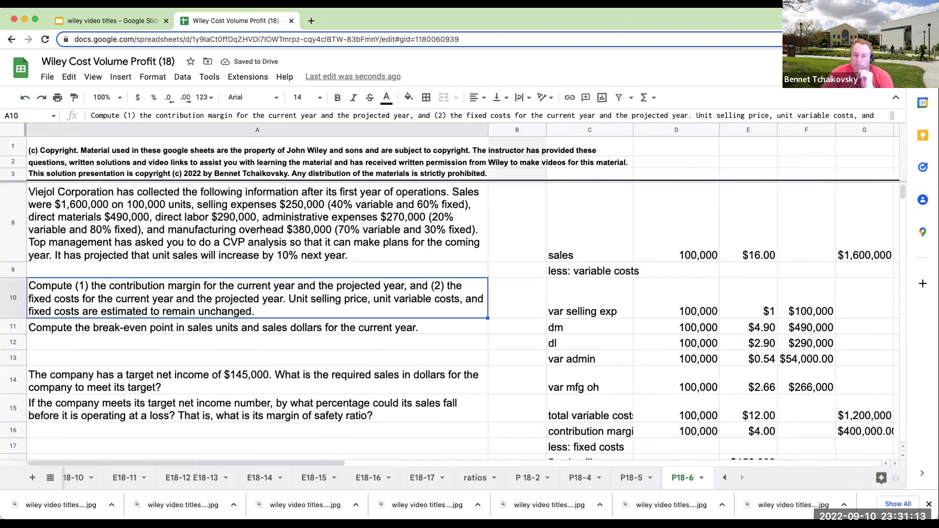
key(Down)
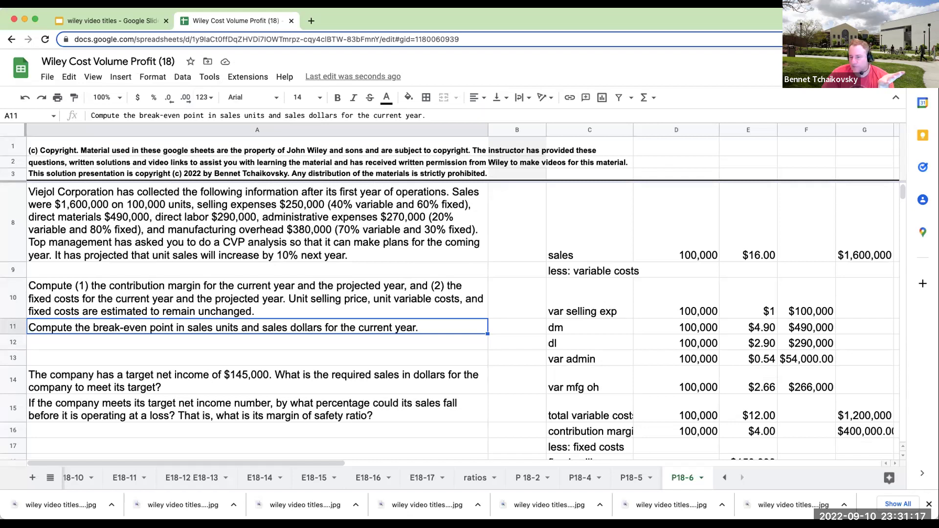
key(Right)
key(Right)
key(Right)
key(Right)
key(Right)
key(Right)
key(Right)
key(Right)
key(Right)
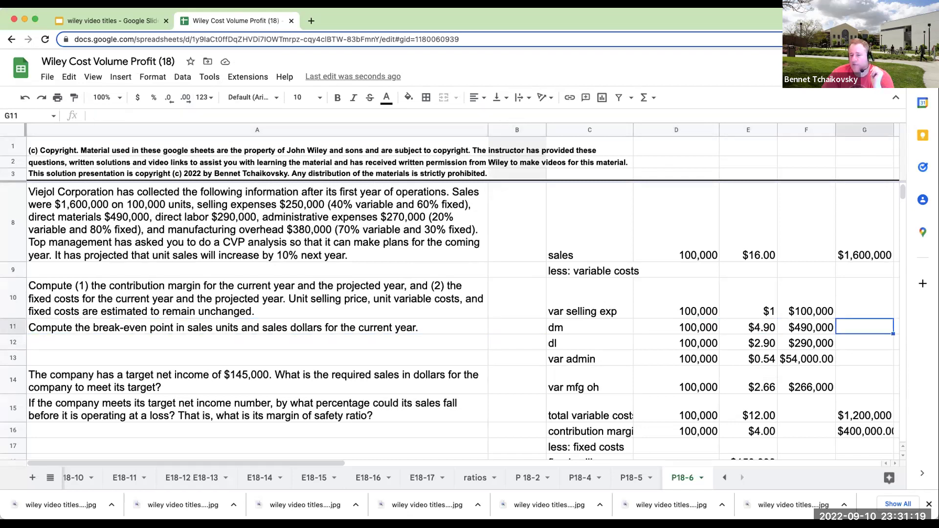
key(Up)
key(Up)
key(Up)
key(Right)
text(120000)
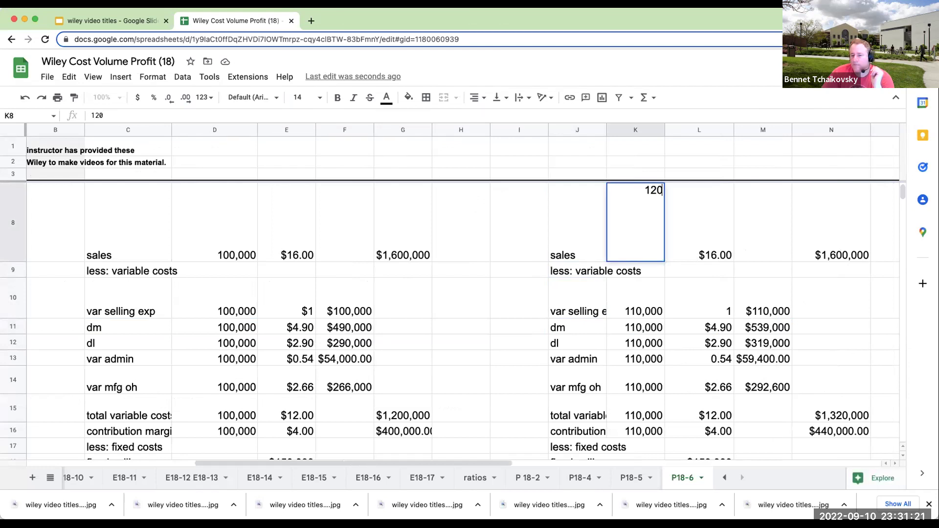
key(Return)
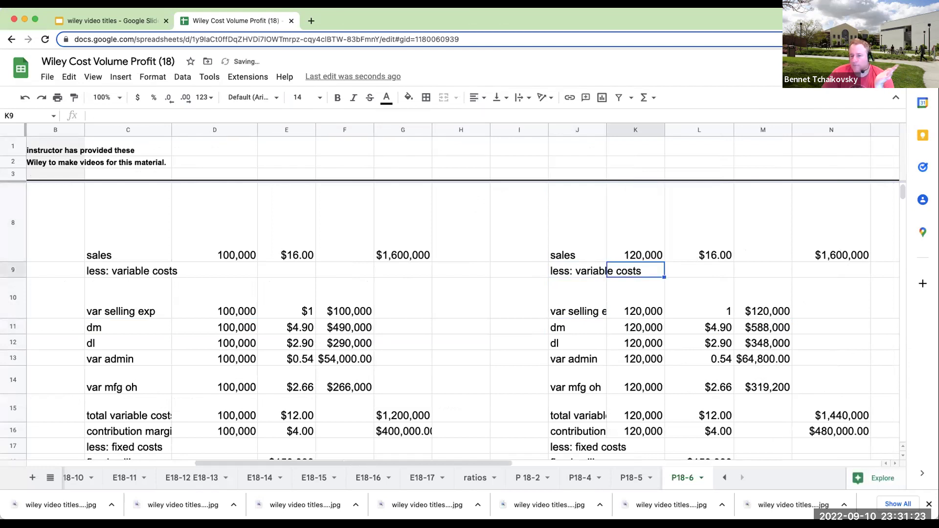
scroll(471, 270, up, 2)
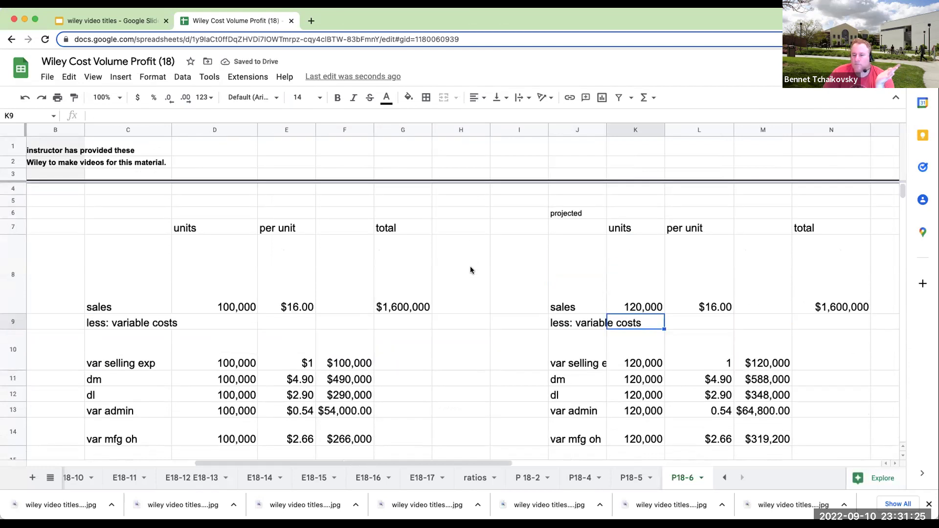
click(24, 97)
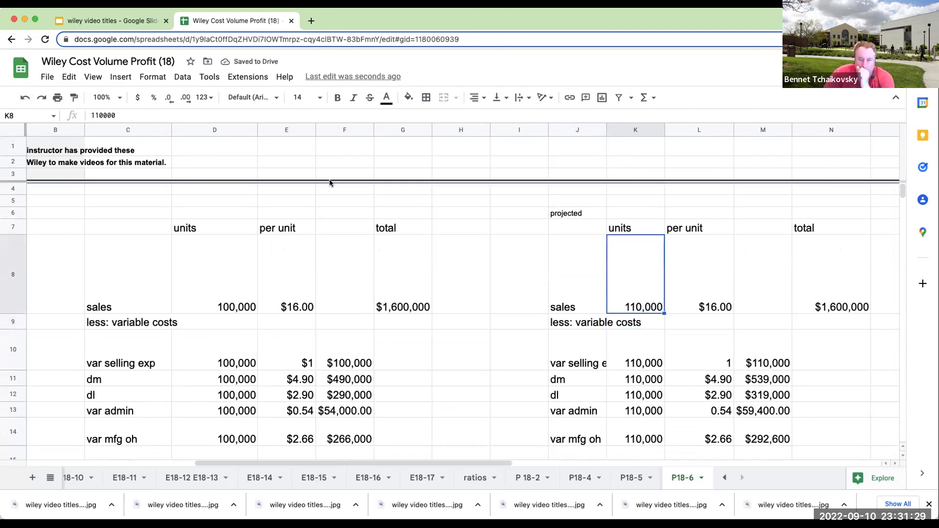
click(831, 274)
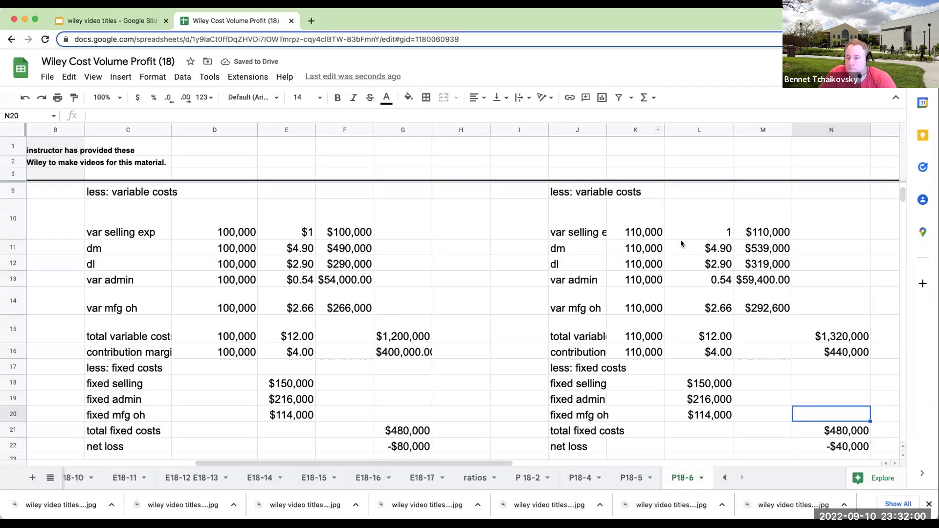
scroll(682, 243, up, 3)
click(821, 288)
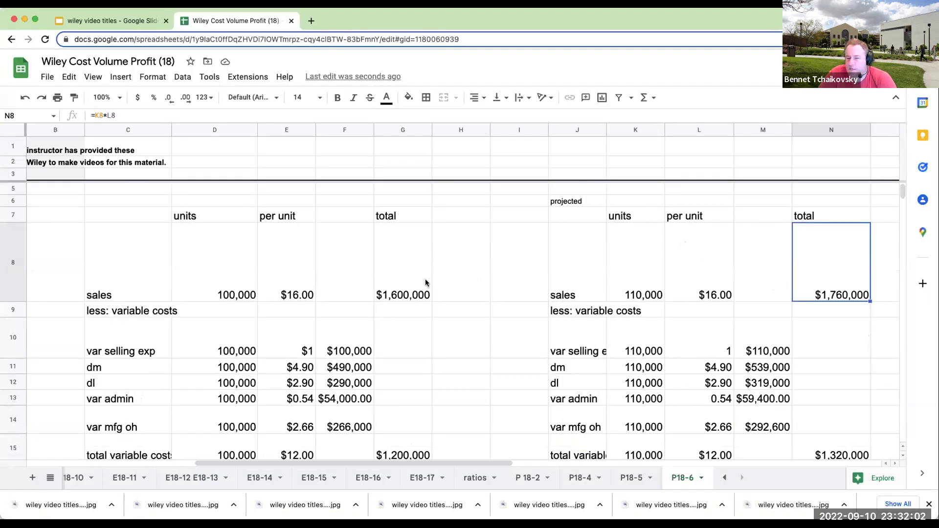
click(410, 284)
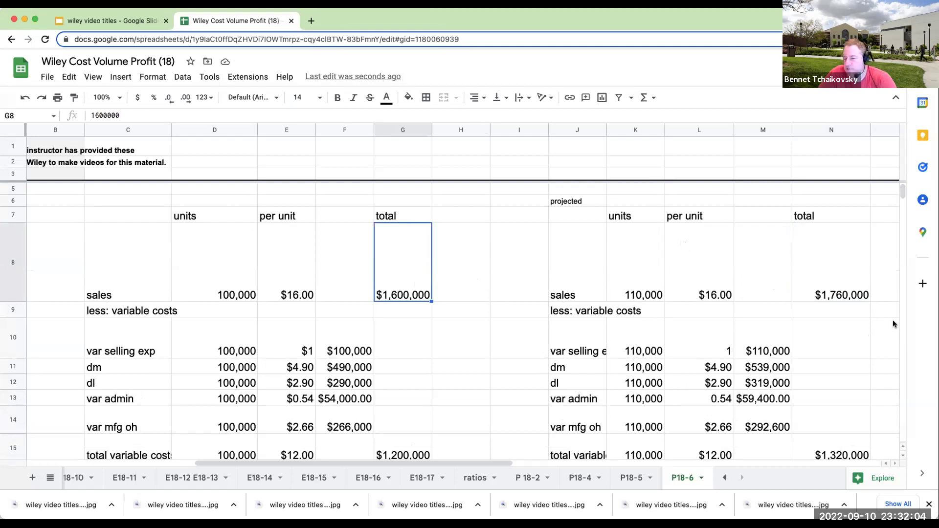
scroll(785, 326, down, 1)
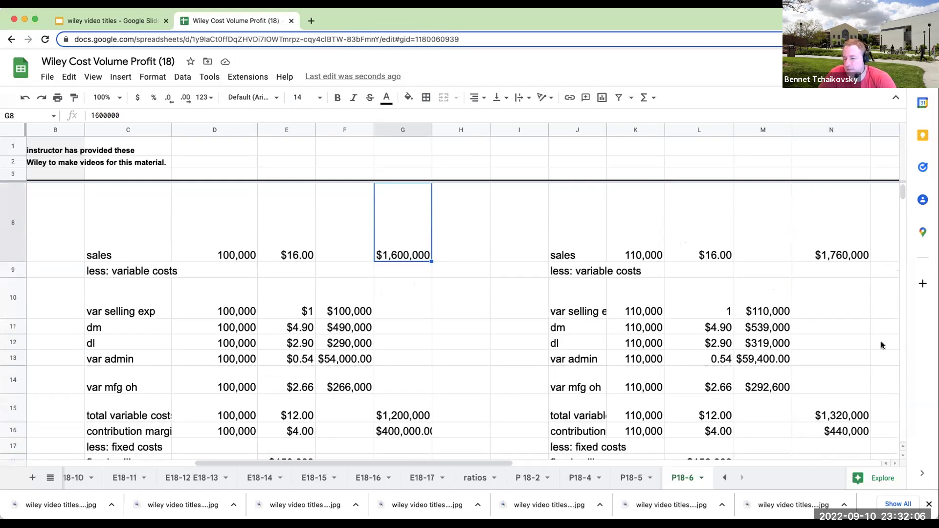
click(671, 251)
click(631, 253)
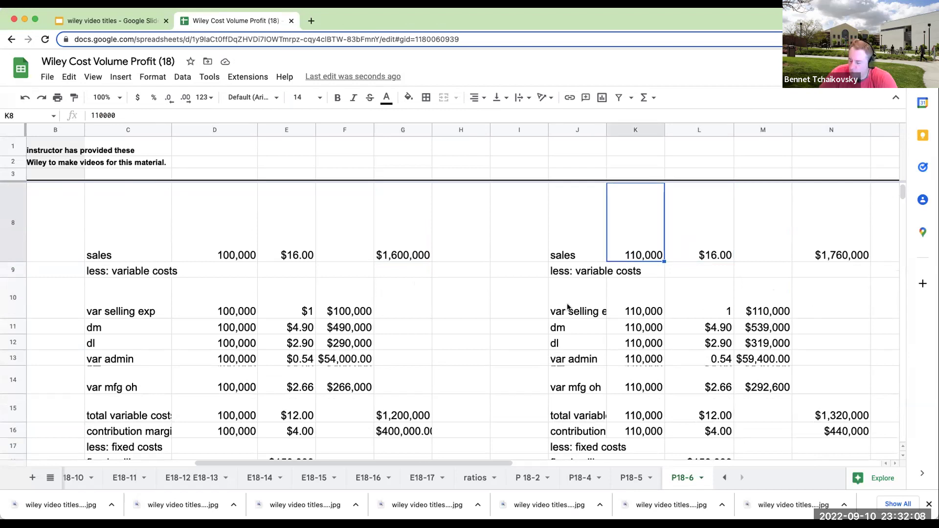
text(120000)
key(Return)
key(Up)
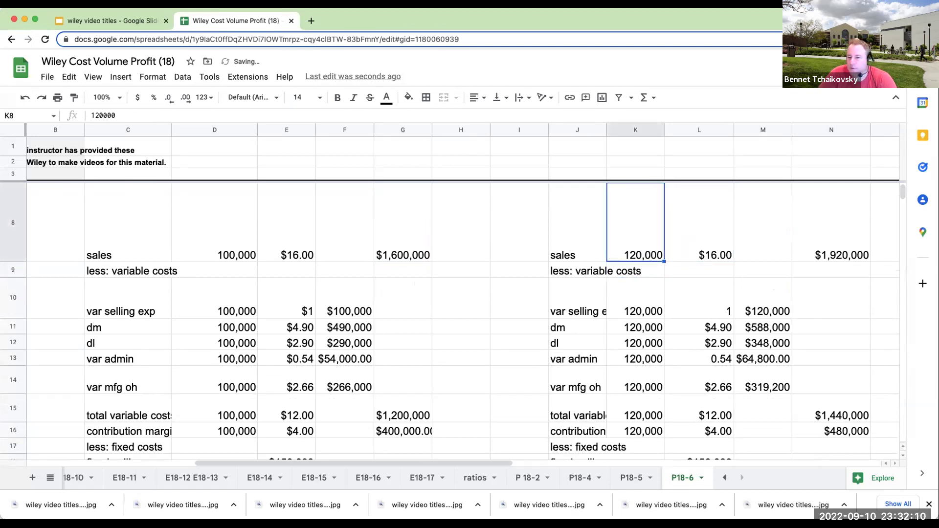
key(Right)
scroll(842, 394, down, 3)
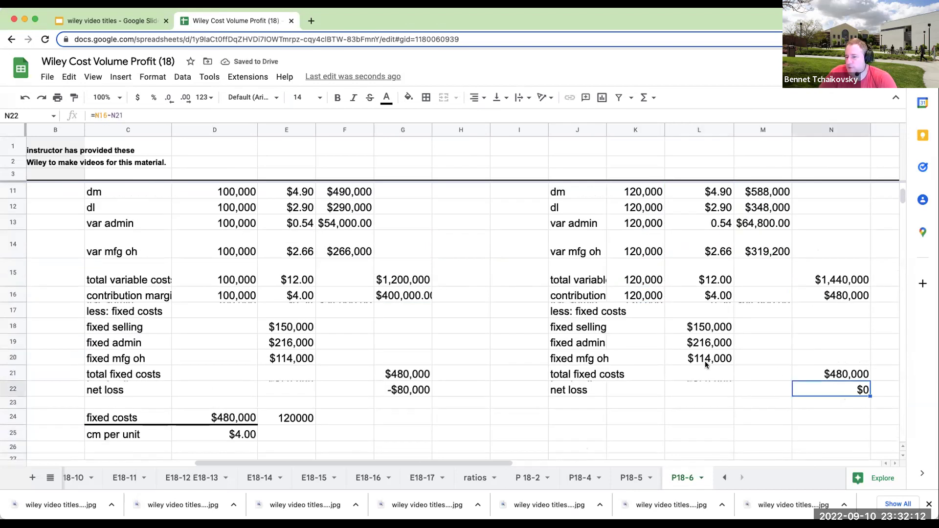
scroll(587, 318, up, 3)
click(23, 97)
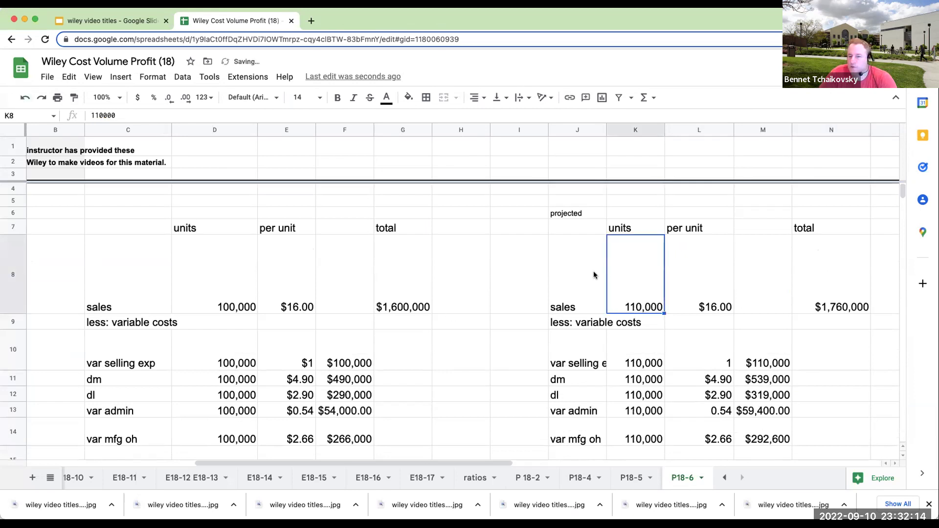
scroll(658, 323, down, 1)
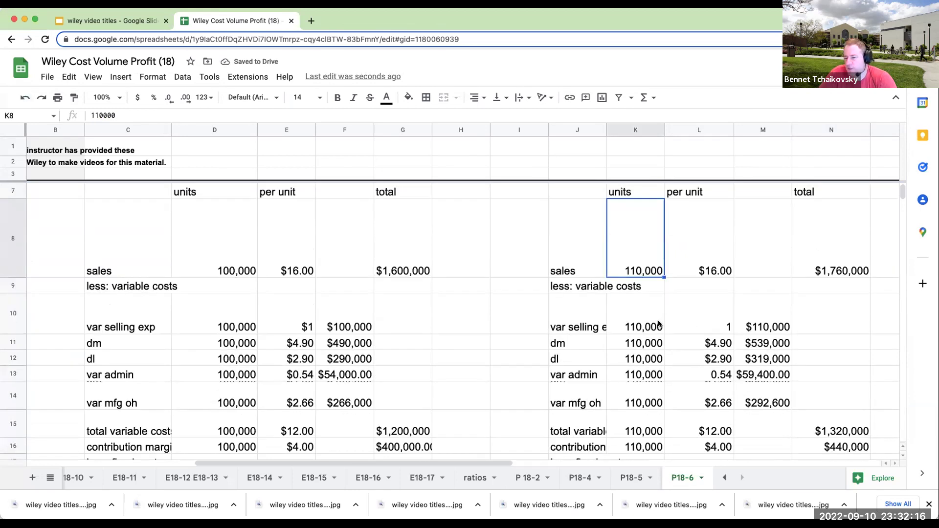
click(810, 274)
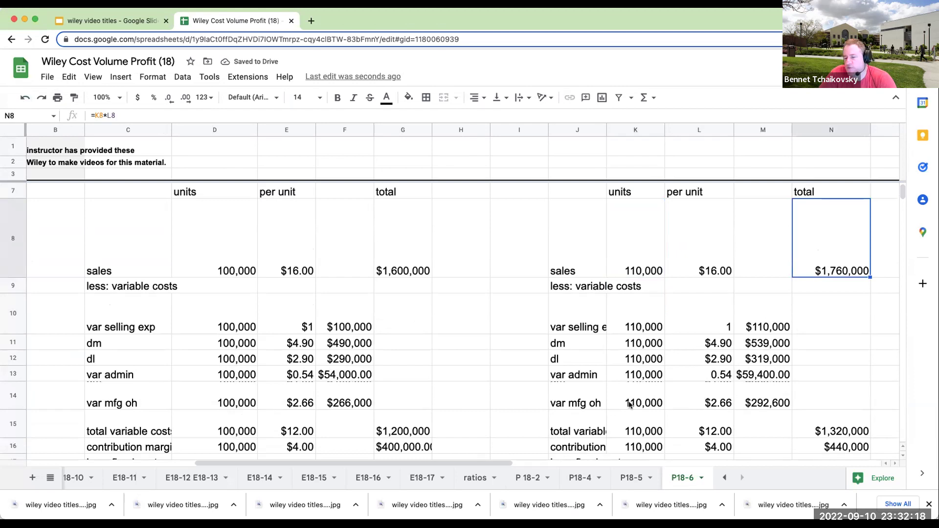
scroll(624, 402, down, 3)
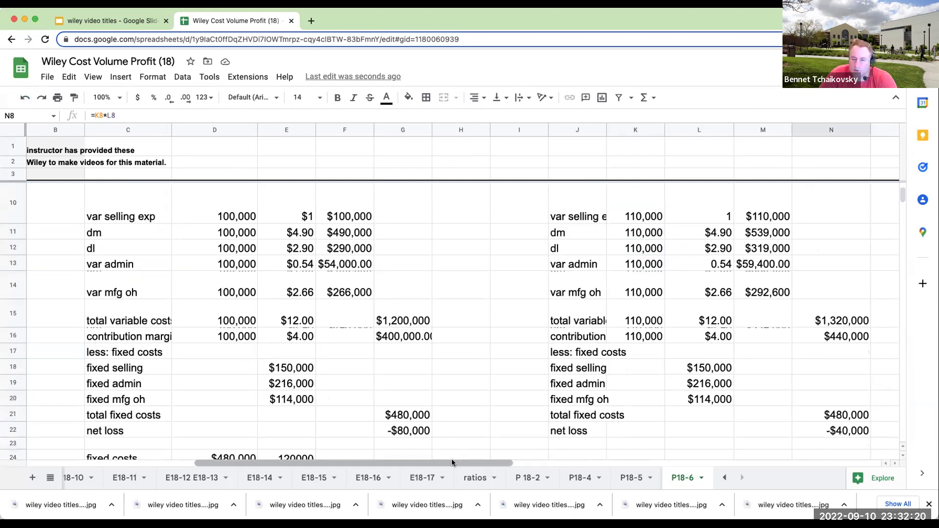
drag(454, 466, 286, 465)
click(154, 293)
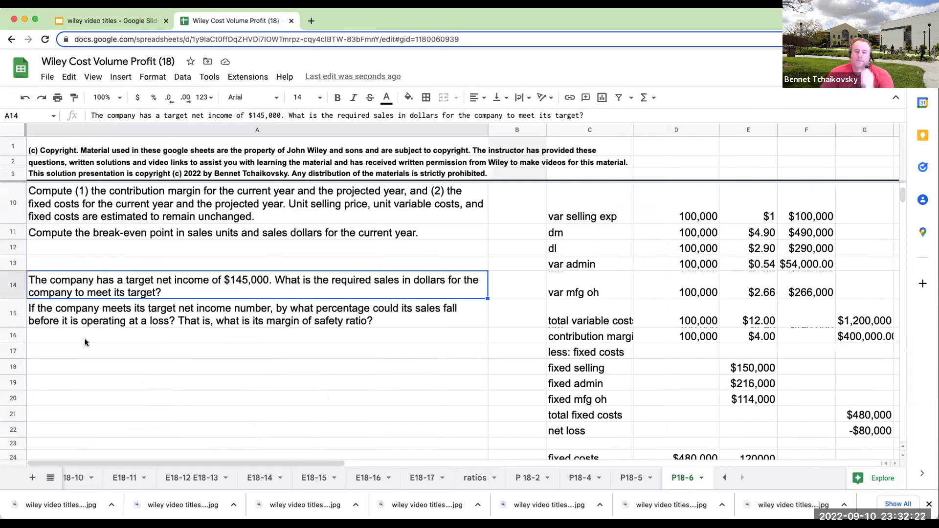
key(Right)
key(Left)
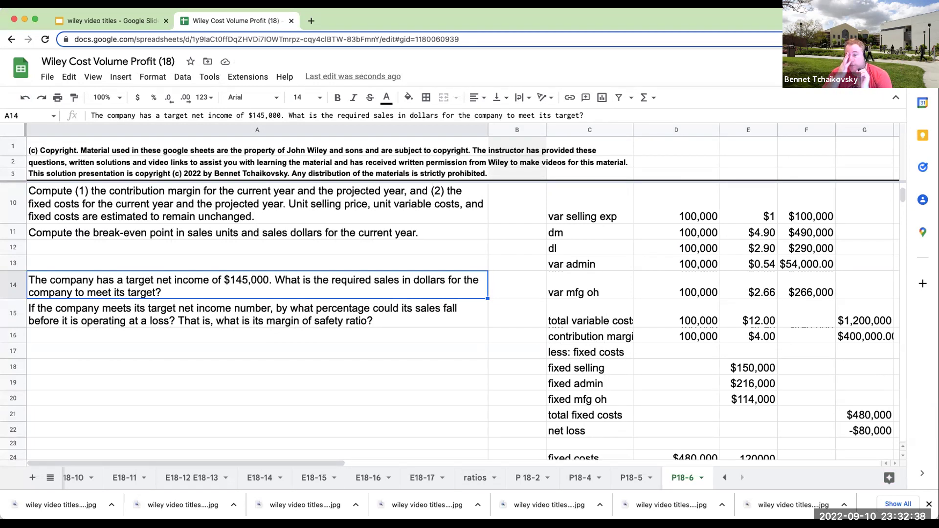
scroll(727, 364, down, 4)
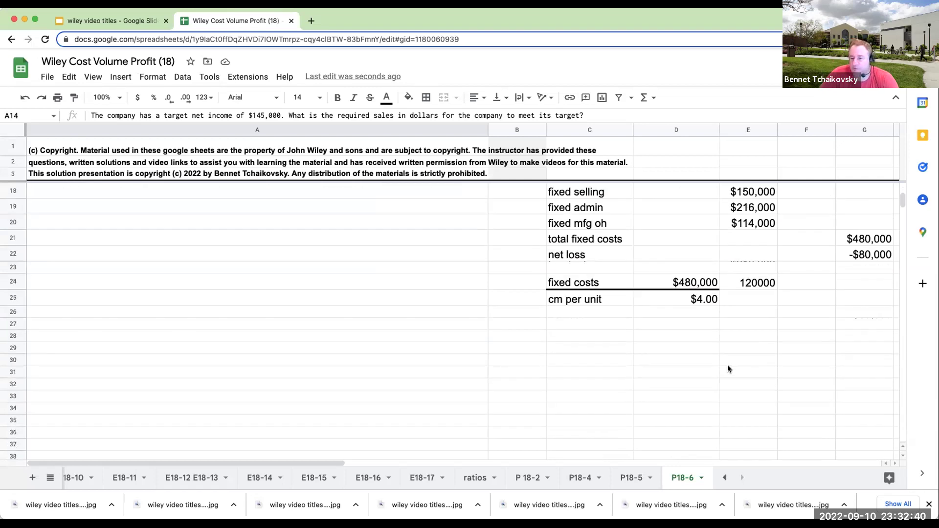
- Label C28 'fixed costs' and enter =G21+145000 in D28, giving $625,000
click(590, 340)
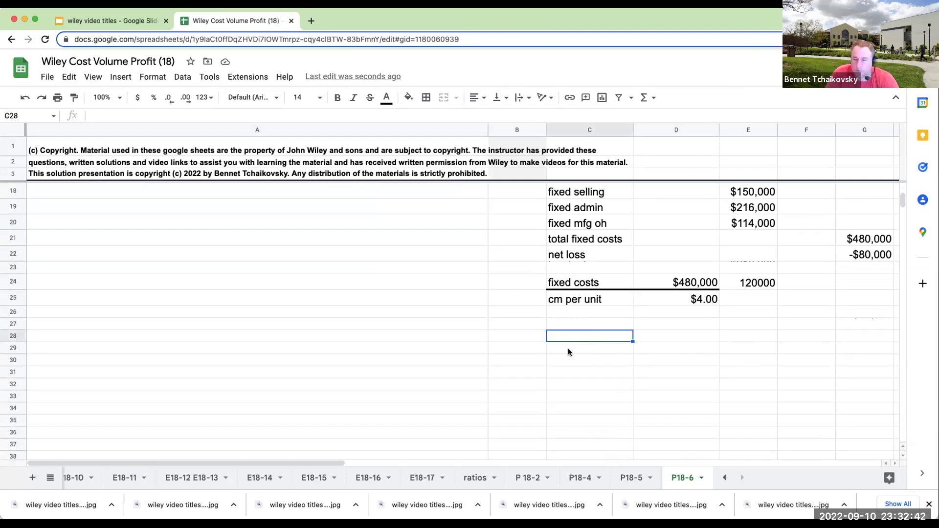
text(fixed costs)
key(Return)
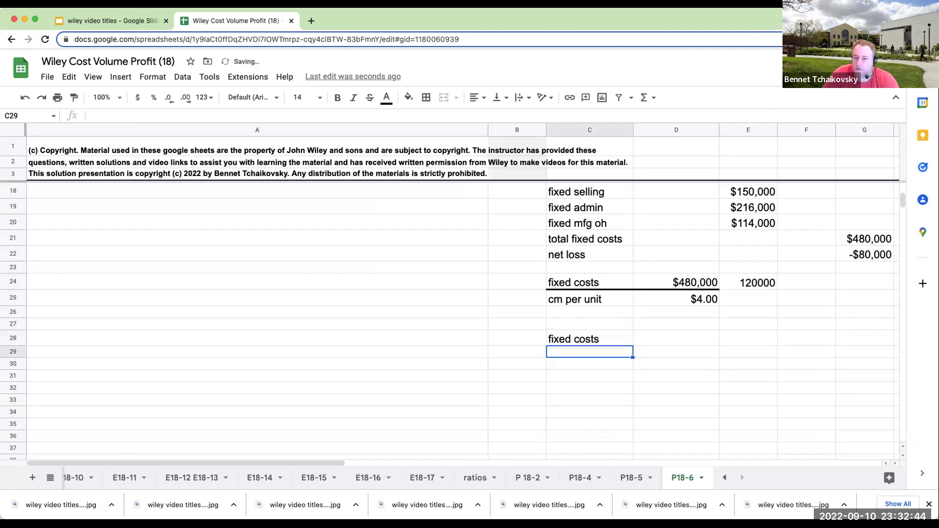
scroll(522, 356, up, 3)
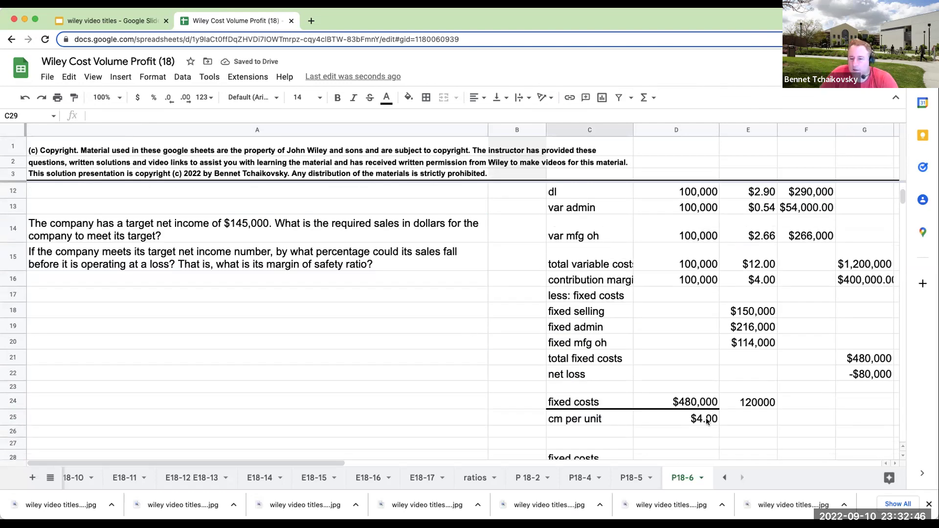
click(687, 447)
scroll(687, 447, down, 2)
click(679, 407)
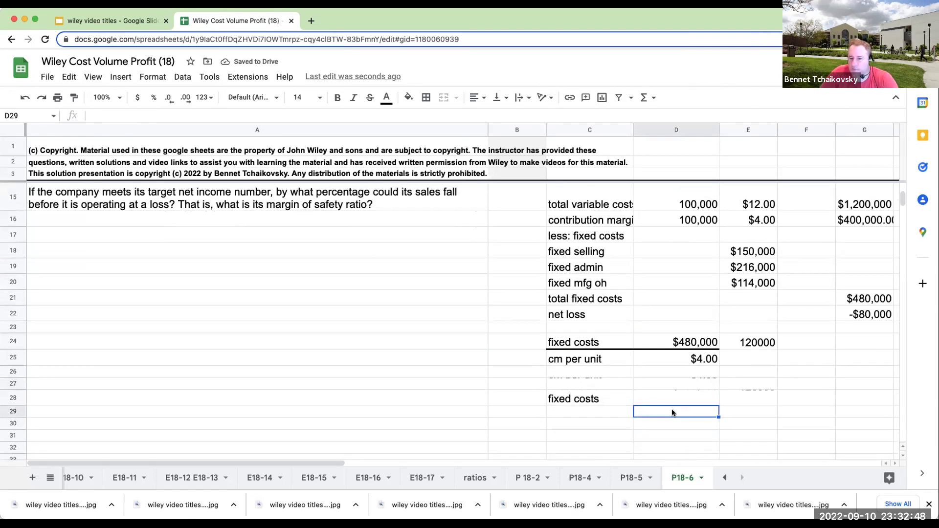
key(Up)
text(+)
key(Right)
key(Right)
key(Up)
key(Up)
key(Up)
key(Up)
key(Up)
key(Up)
key(Up)
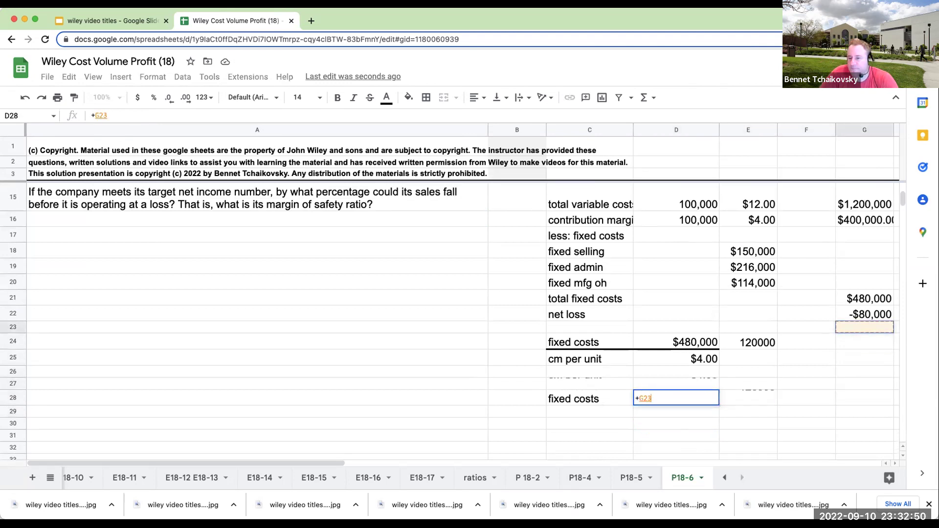
text(+)
text(145000)
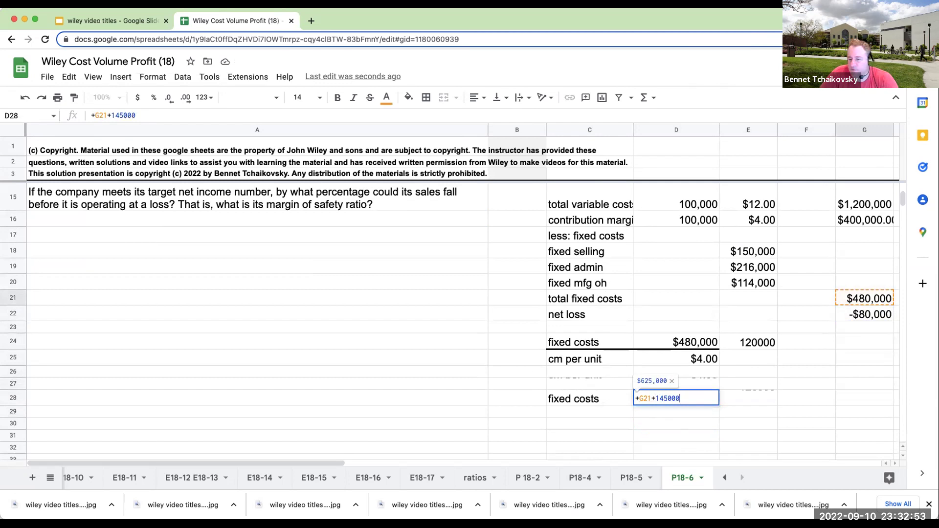
key(Return)
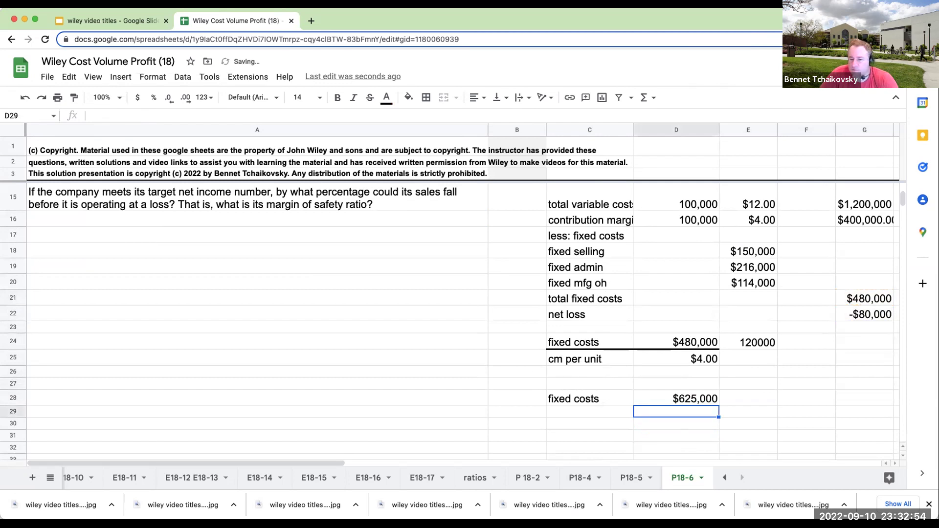
- Fill row 29 with references to the cm per unit label (+C25) and $4.00 (+D25)
scroll(479, 382, up, 5)
scroll(479, 381, down, 5)
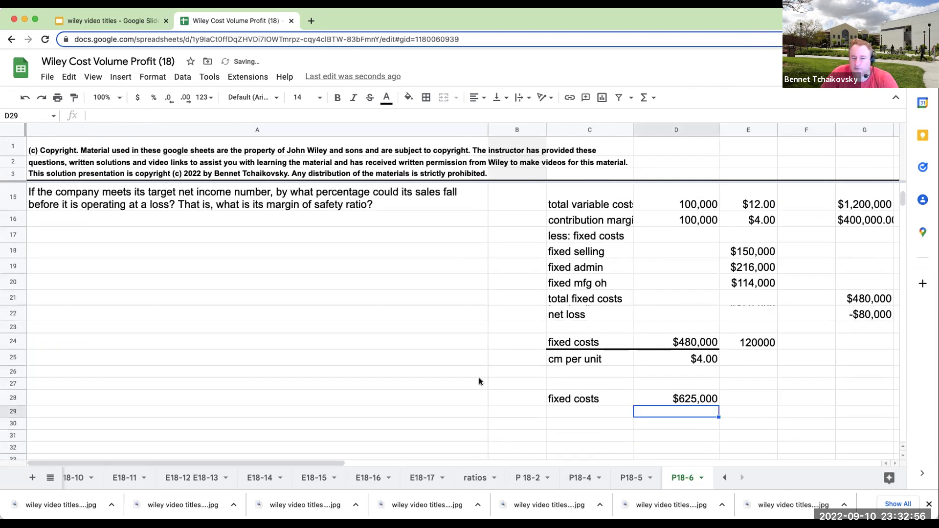
key(Left)
text(+)
key(Up)
key(Up)
key(Up)
key(Up)
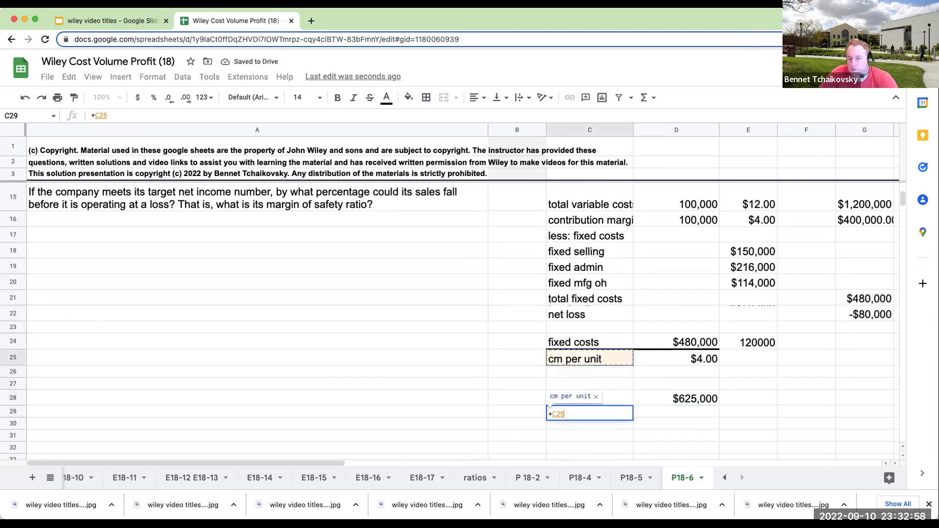
key(Tab)
text(+)
- Enter =D28/D29 in E28 to get 156250 target units
key(Up)
key(Up)
key(Up)
key(Up)
key(Return)
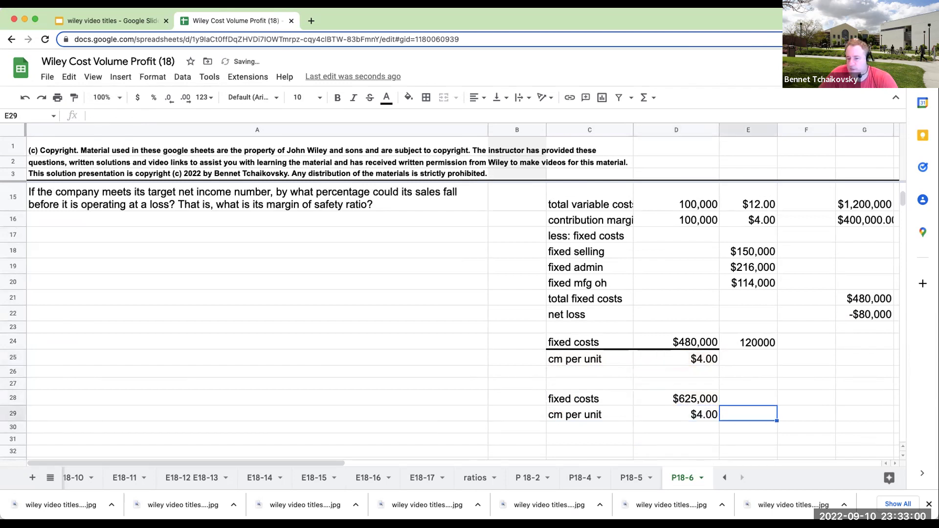
key(Up)
key(Up)
key(Right)
text(=)
key(Left)
text(/)
key(Left)
key(Down)
key(Return)
key(Up)
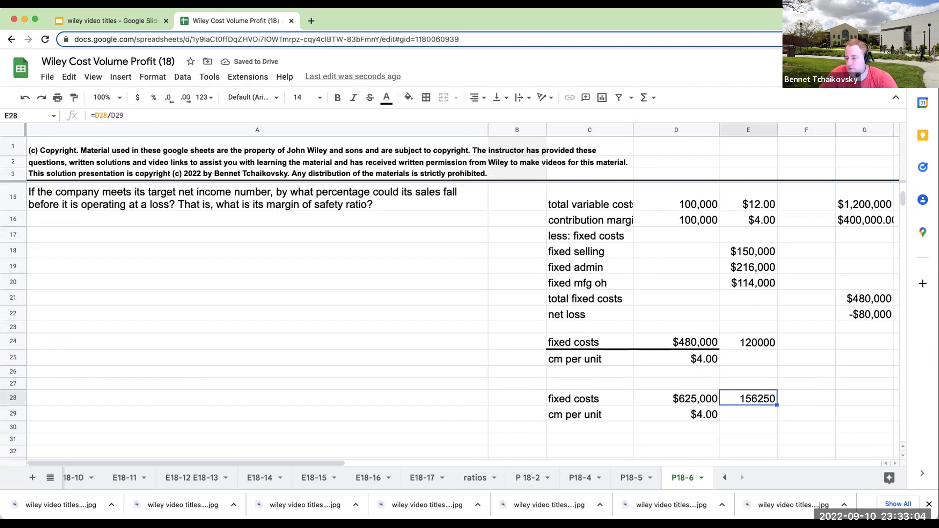
key(Right)
key(Right)
key(Right)
key(Right)
key(Right)
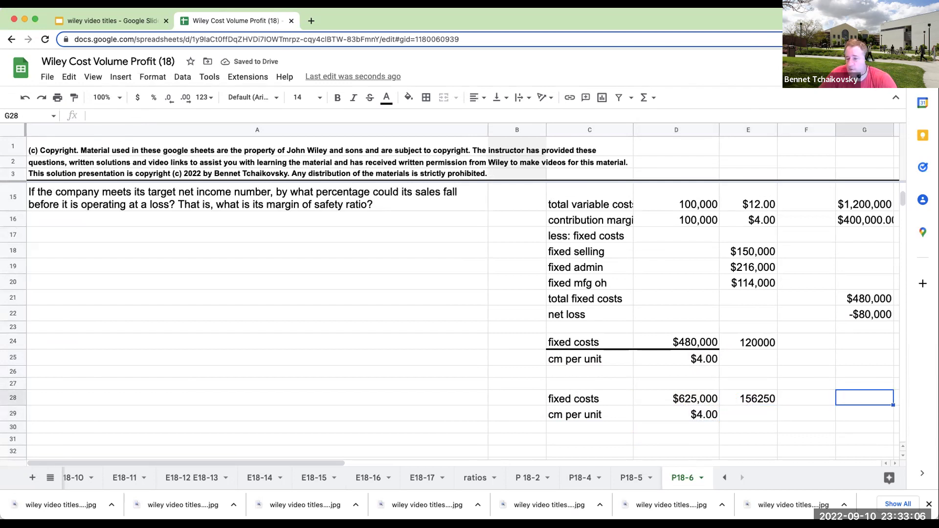
scroll(700, 357, up, 5)
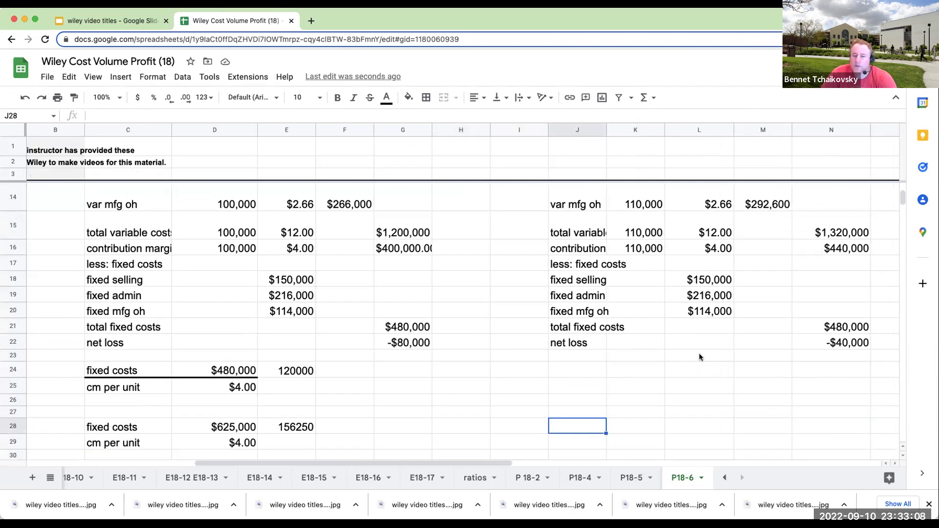
click(653, 299)
text(156250)
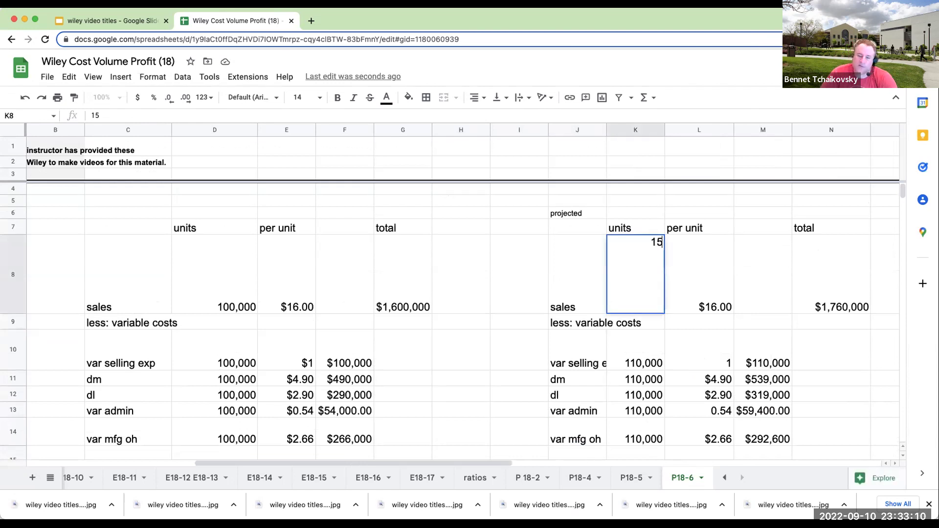
key(Return)
key(Up)
key(Right)
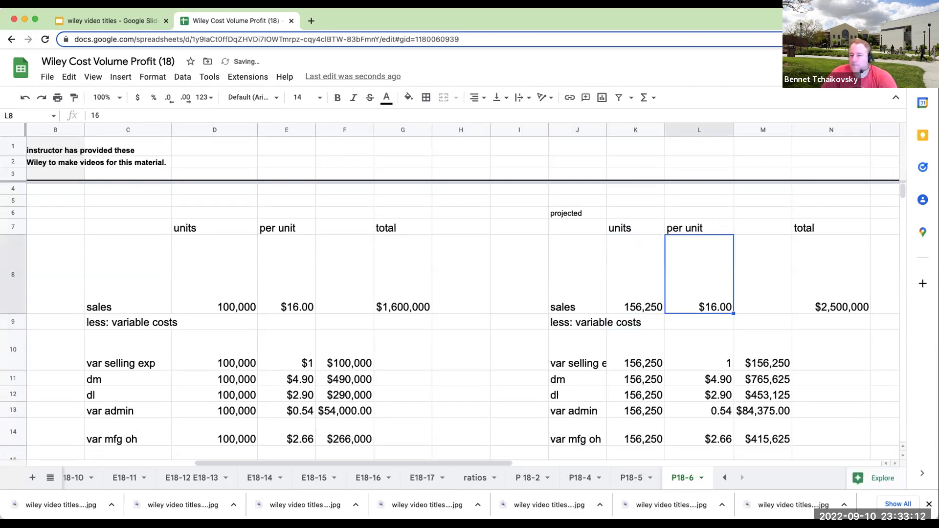
scroll(779, 333, down, 3)
scroll(779, 334, down, 1)
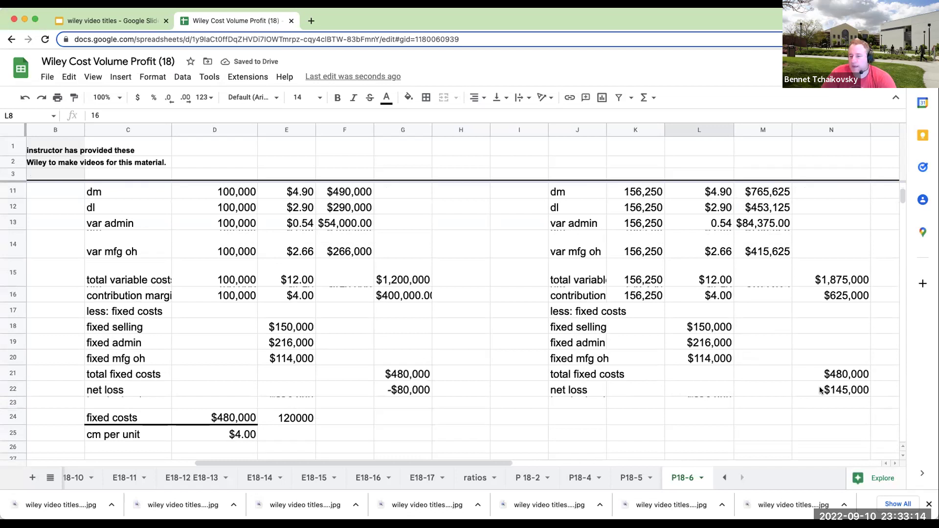
click(823, 391)
click(581, 393)
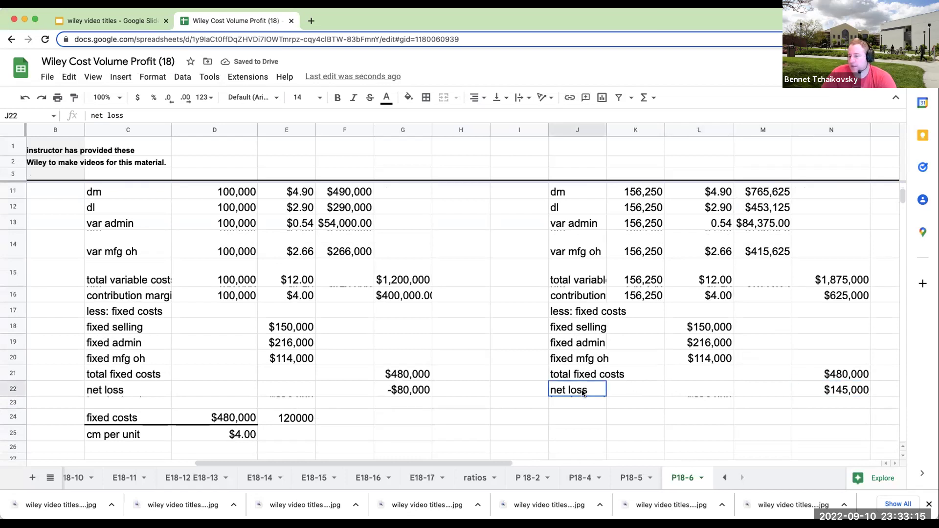
click(858, 389)
click(23, 98)
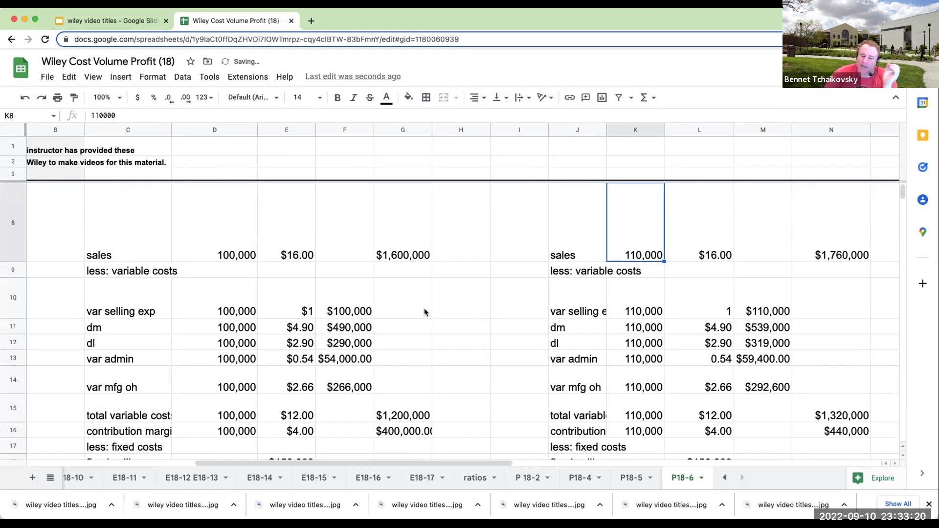
scroll(371, 318, down, 5)
click(254, 329)
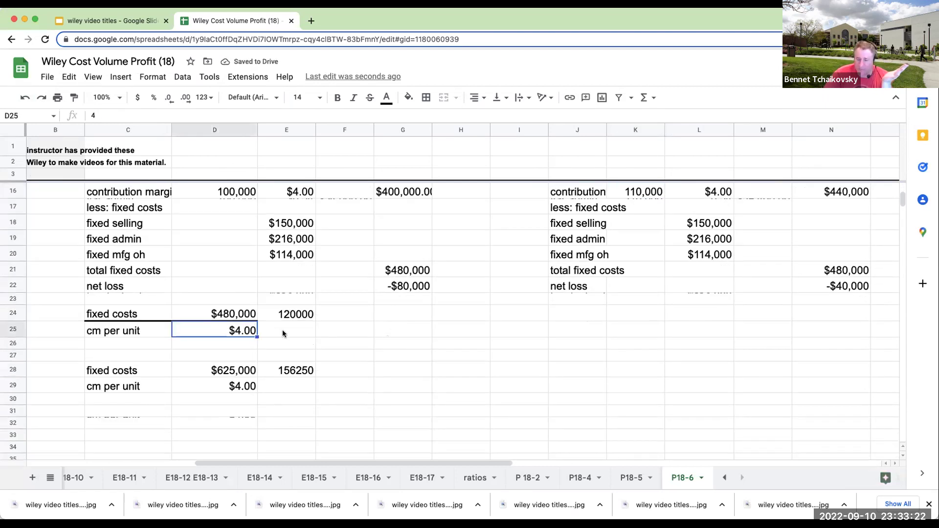
key(Down)
key(Down)
key(Left)
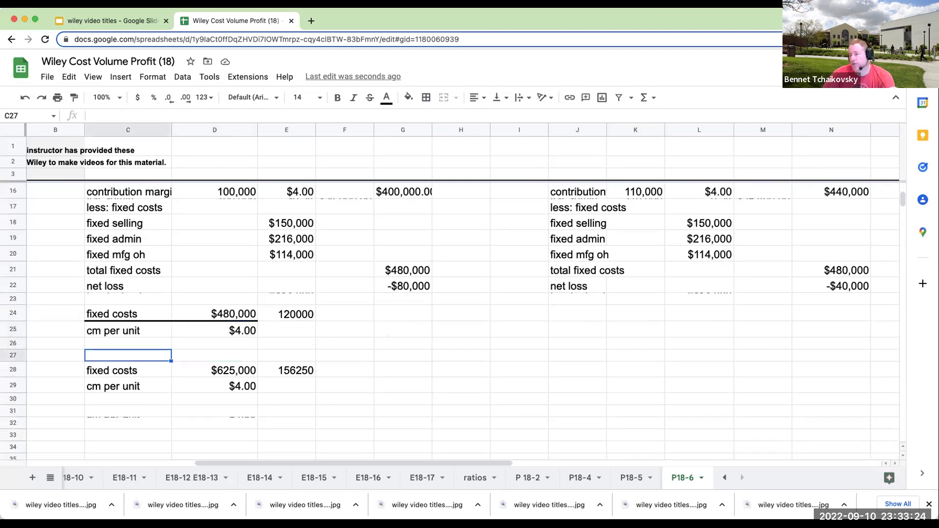
key(Left)
key(Left)
key(Up)
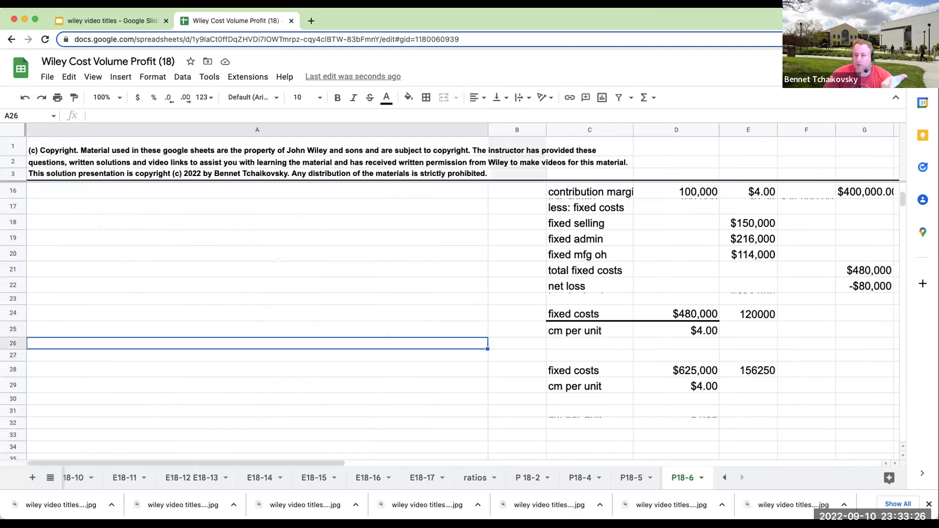
- Check the formulas behind 156250 in E28 and 120000 in E24
scroll(247, 323, up, 4)
click(240, 312)
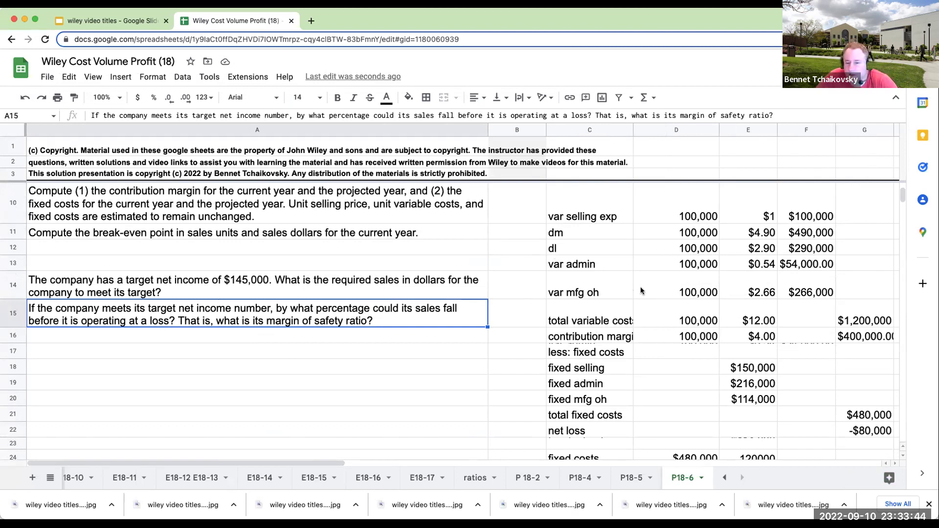
scroll(640, 288, down, 3)
click(753, 401)
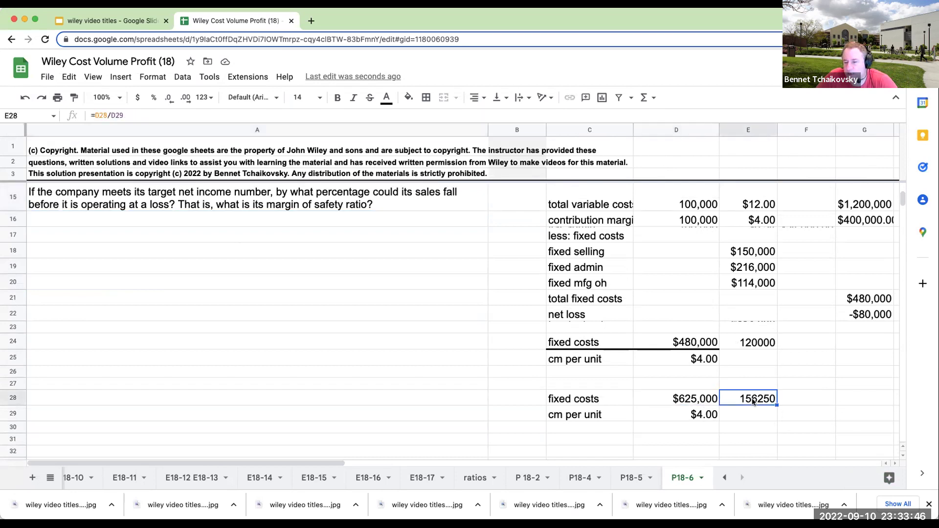
click(752, 345)
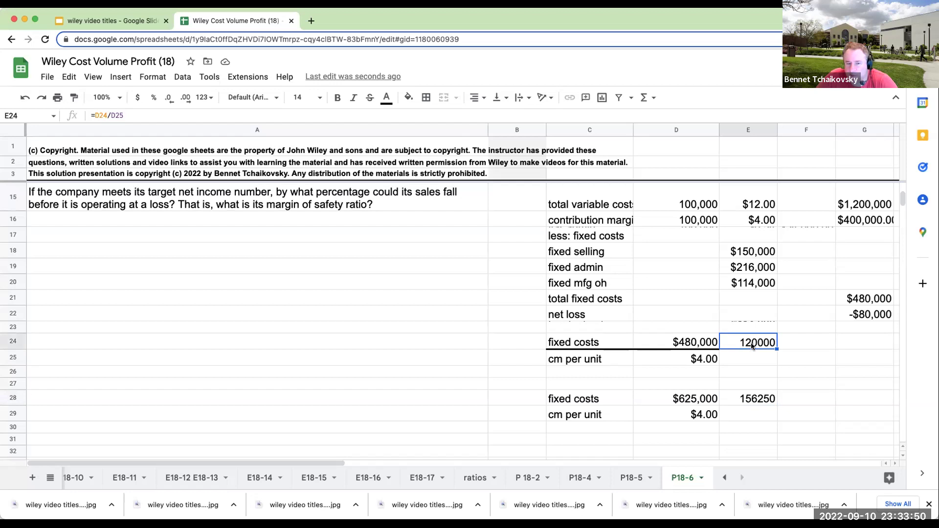
- Delete the margin-of-safety question text from merged cell A15
click(257, 215)
click(257, 197)
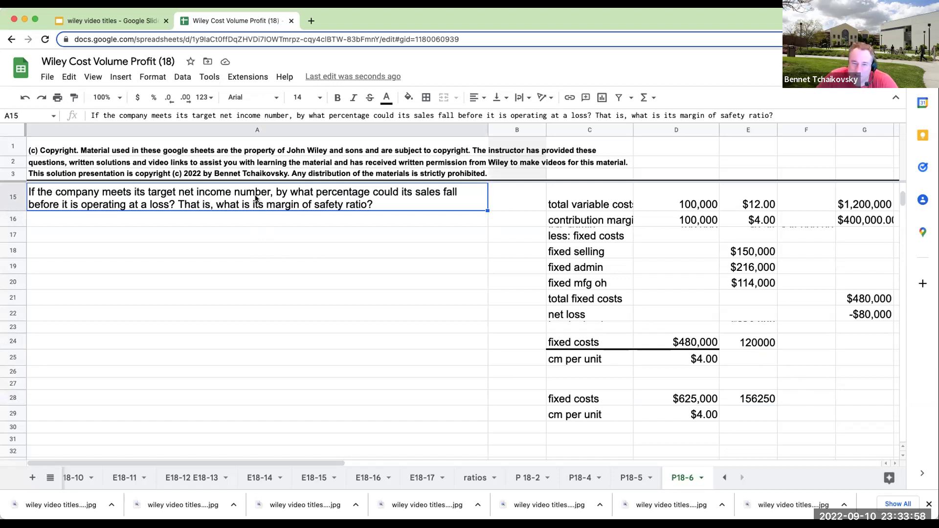
key(BackSpace)
key(Down)
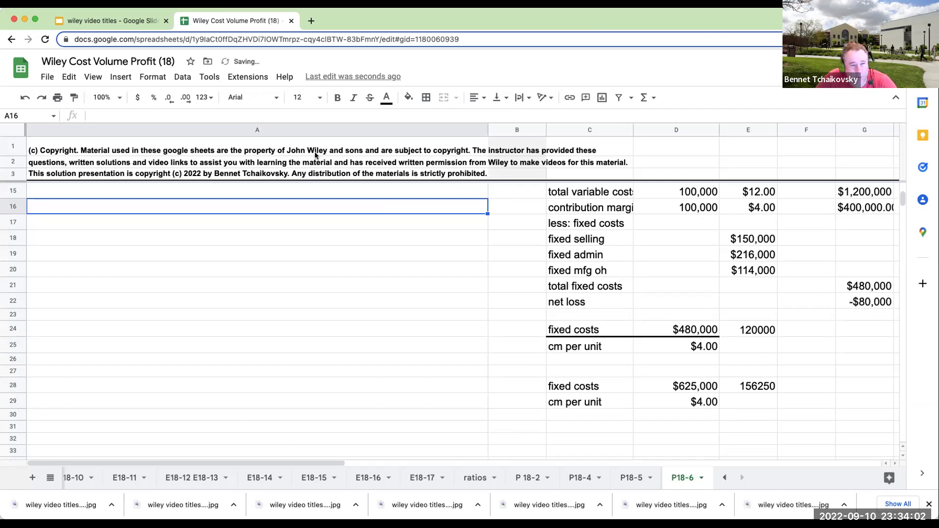
- Switch to the 'wiley video titles' presentation on its THANK YOU WILEY slide
click(105, 21)
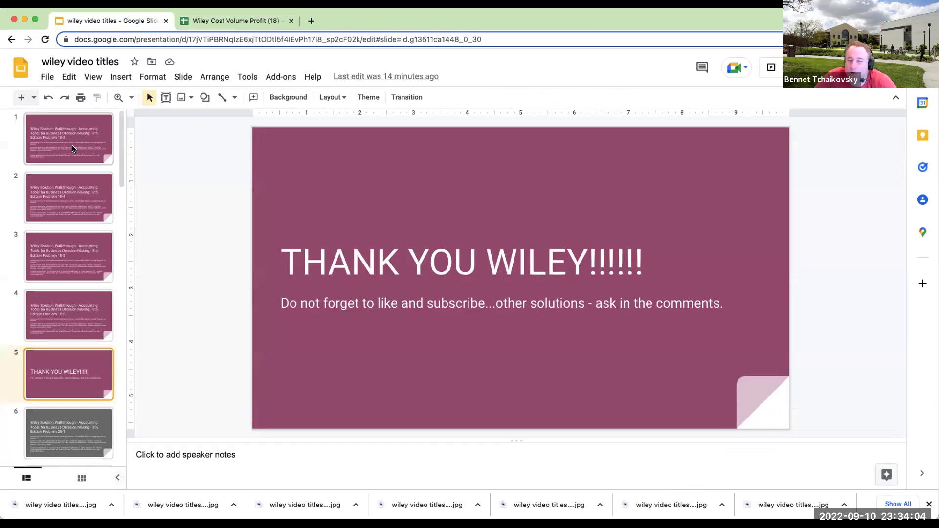